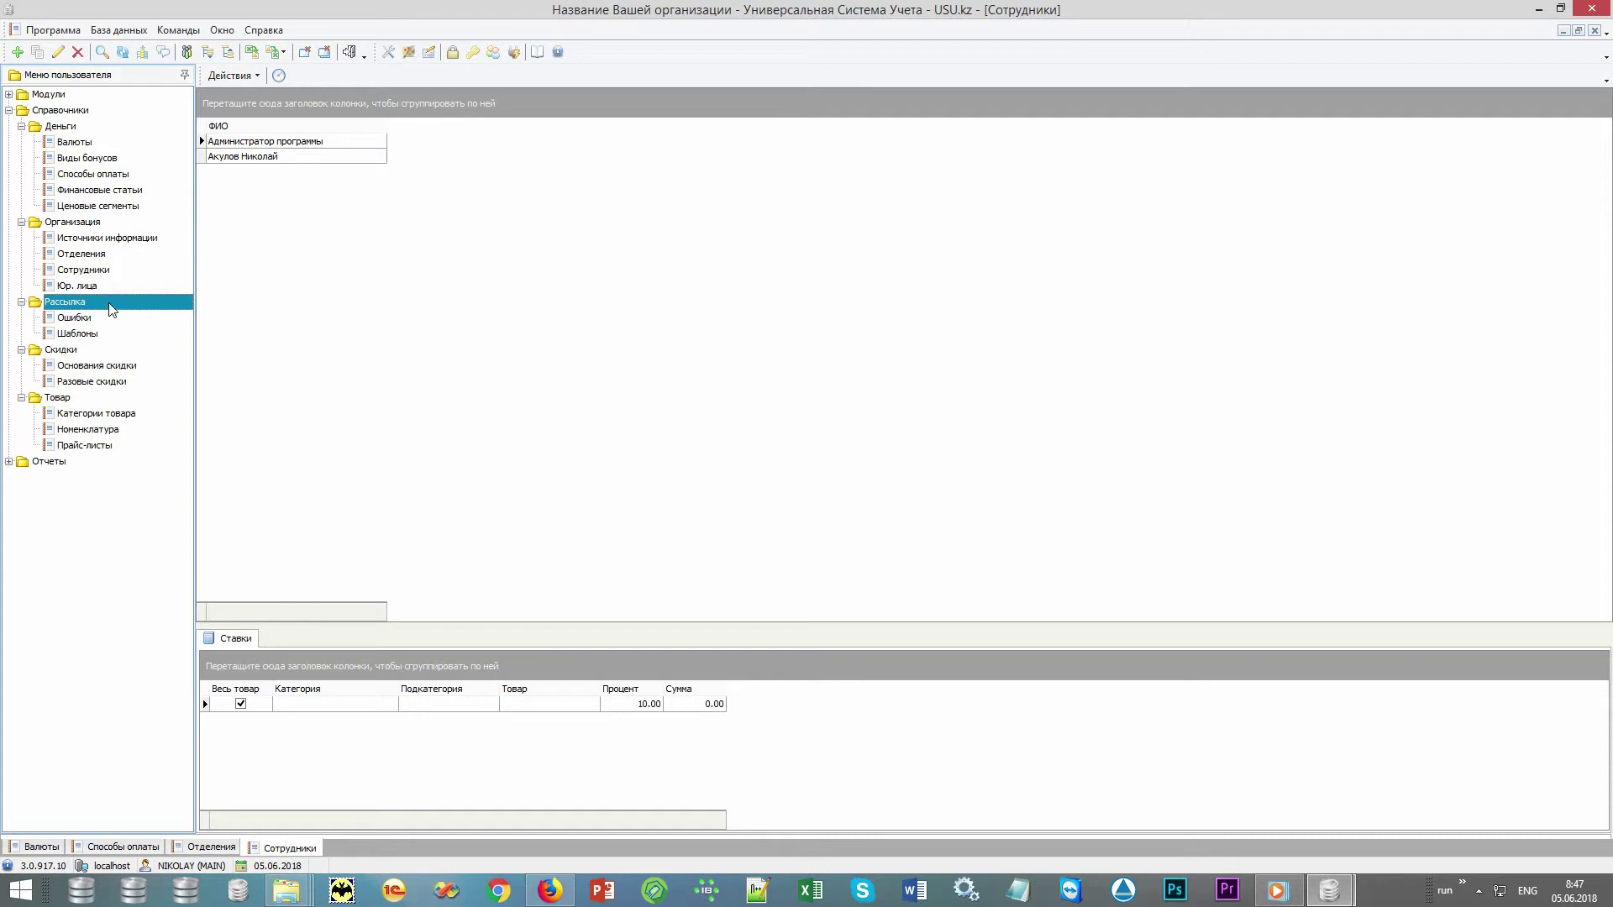
# Browse the Шаблоны, Разовые скидки and Основания скидки directories
pyautogui.click(139, 337)
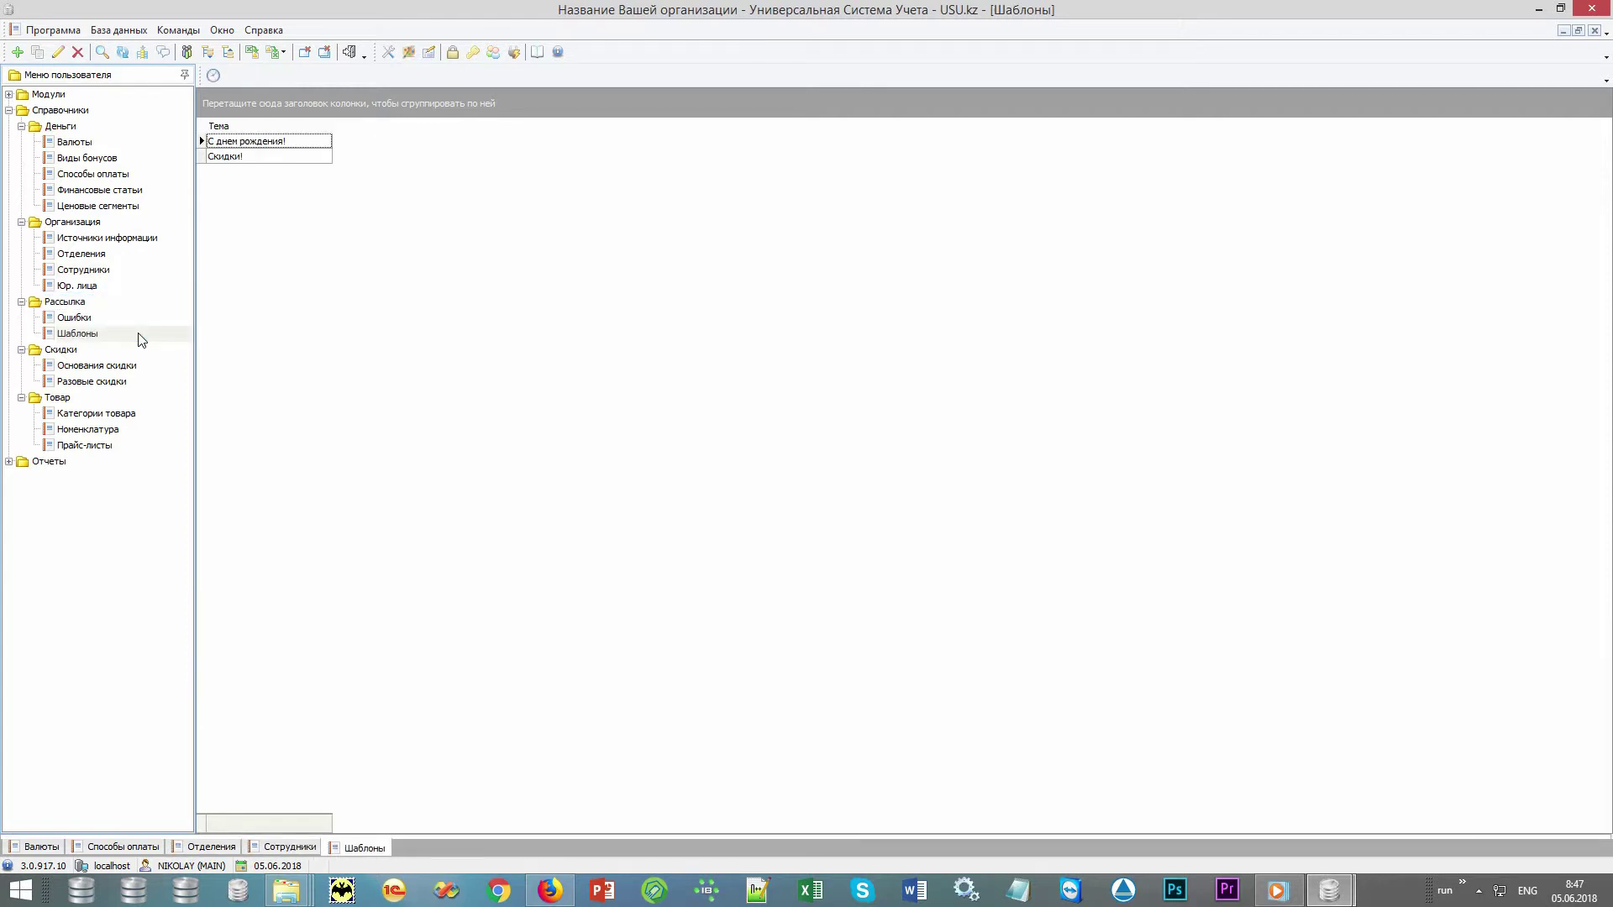
pyautogui.click(126, 351)
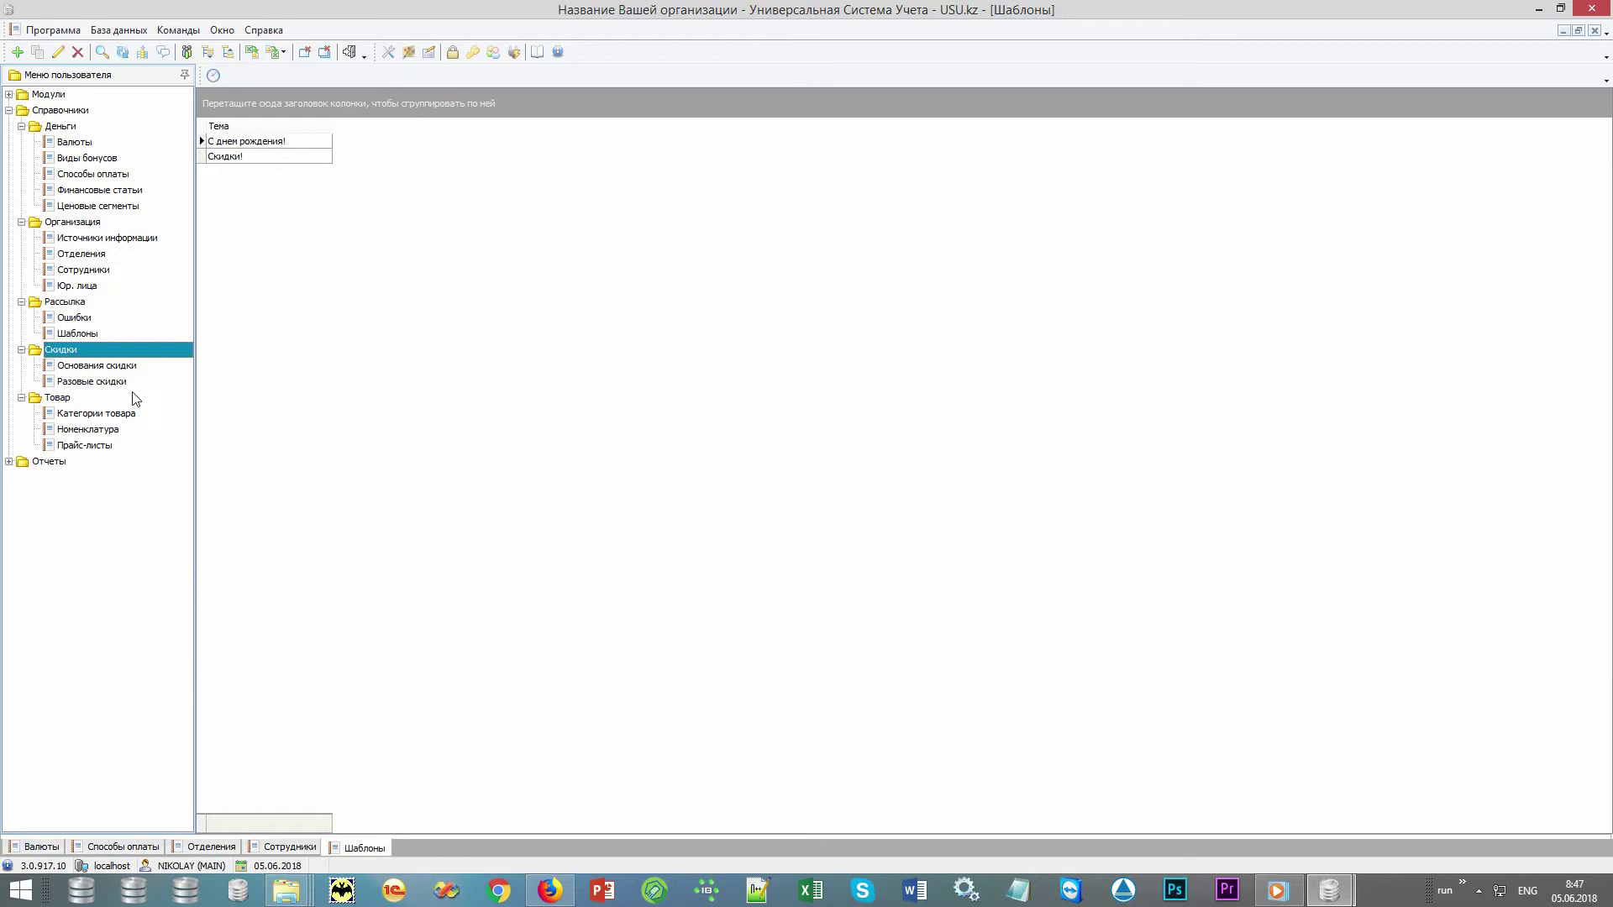
pyautogui.click(135, 383)
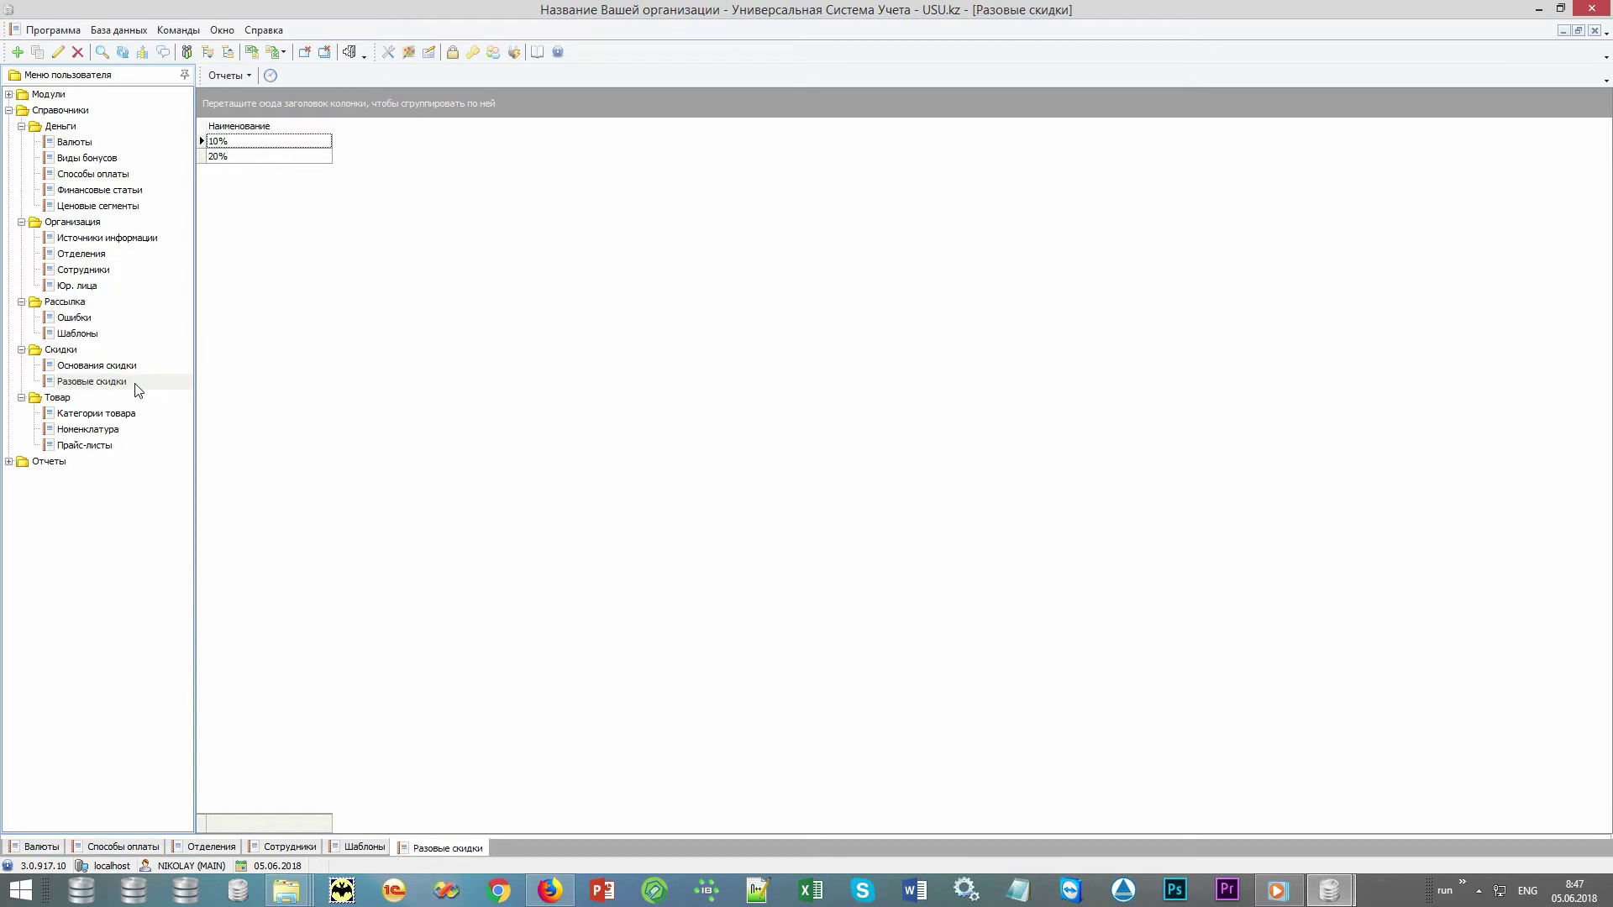
pyautogui.click(145, 367)
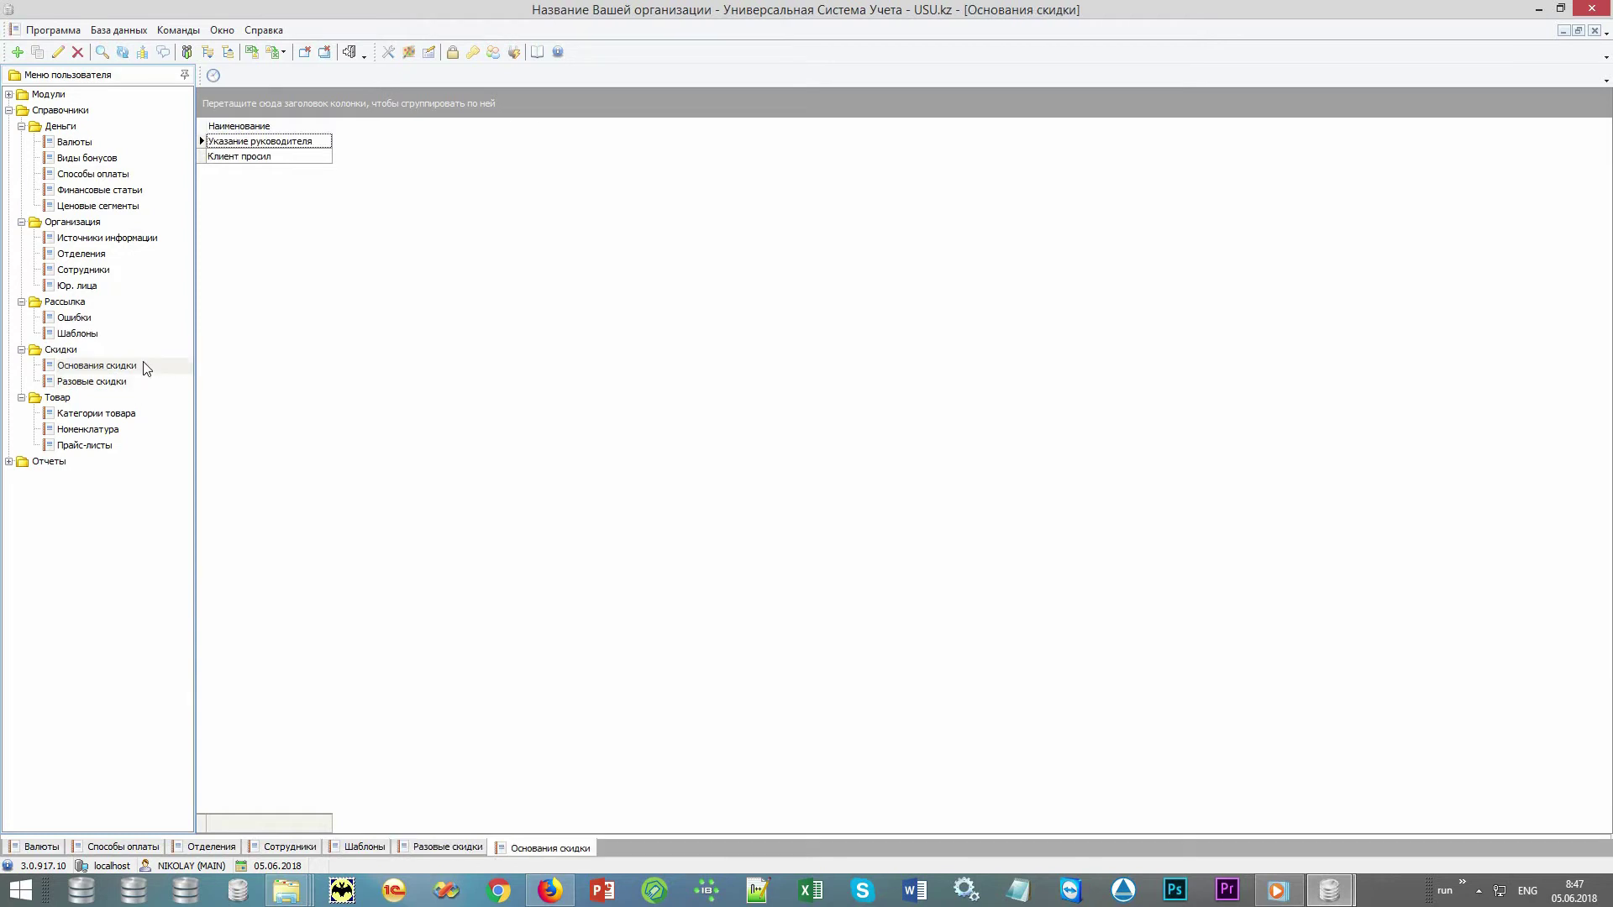
# Review the Услуги and Запчасти items in Номенклатура, then view the Прайс-листы prices
pyautogui.click(114, 397)
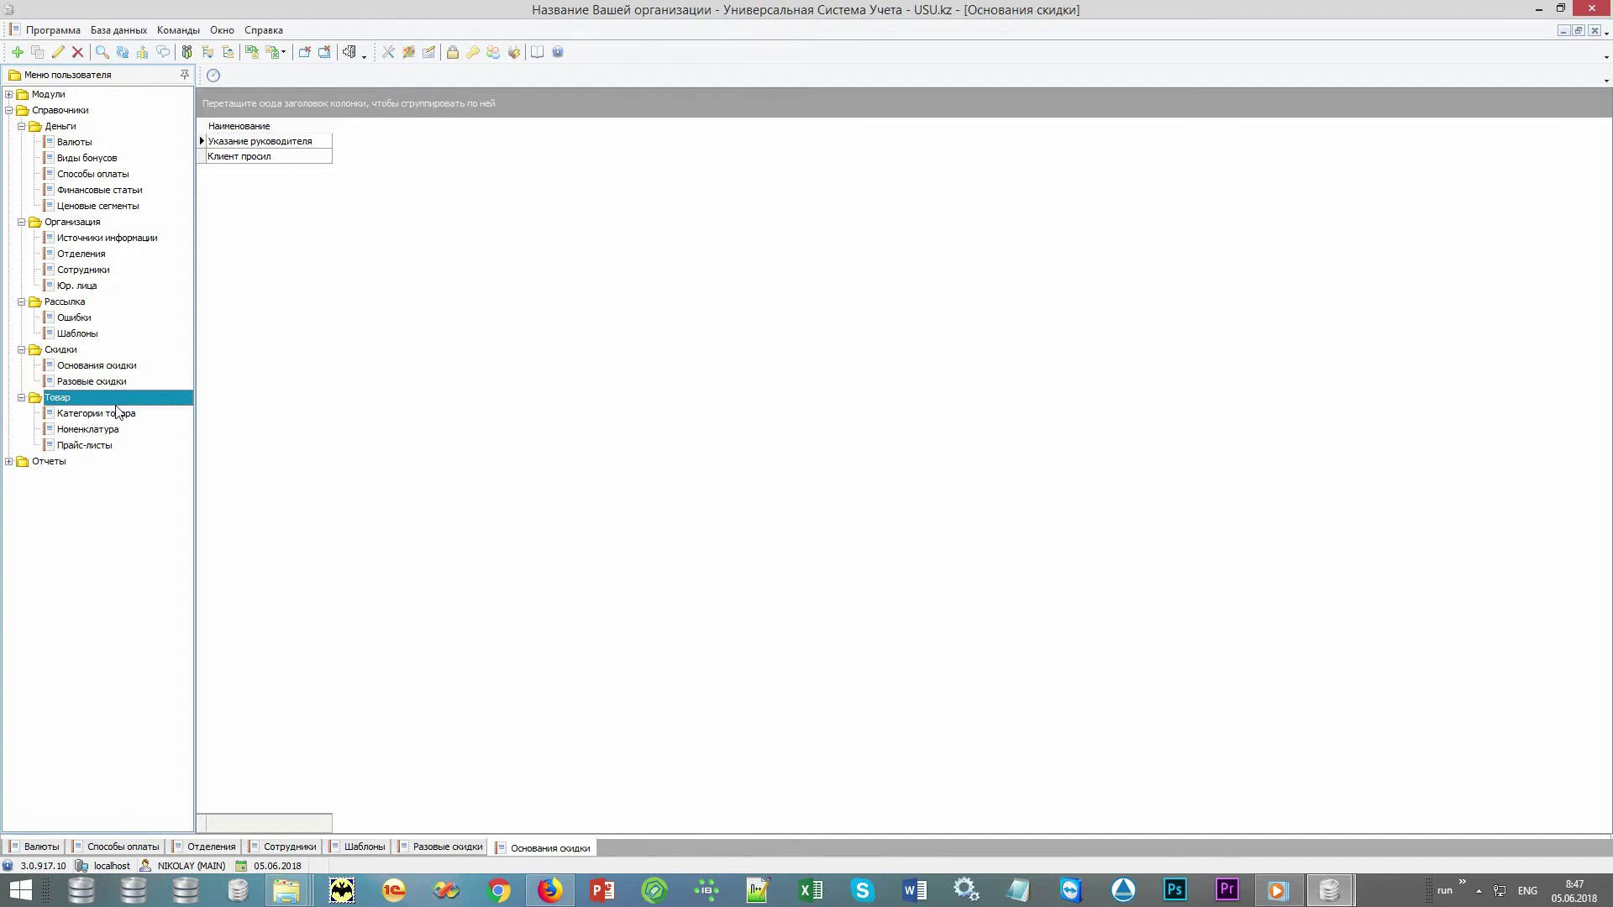
pyautogui.click(140, 430)
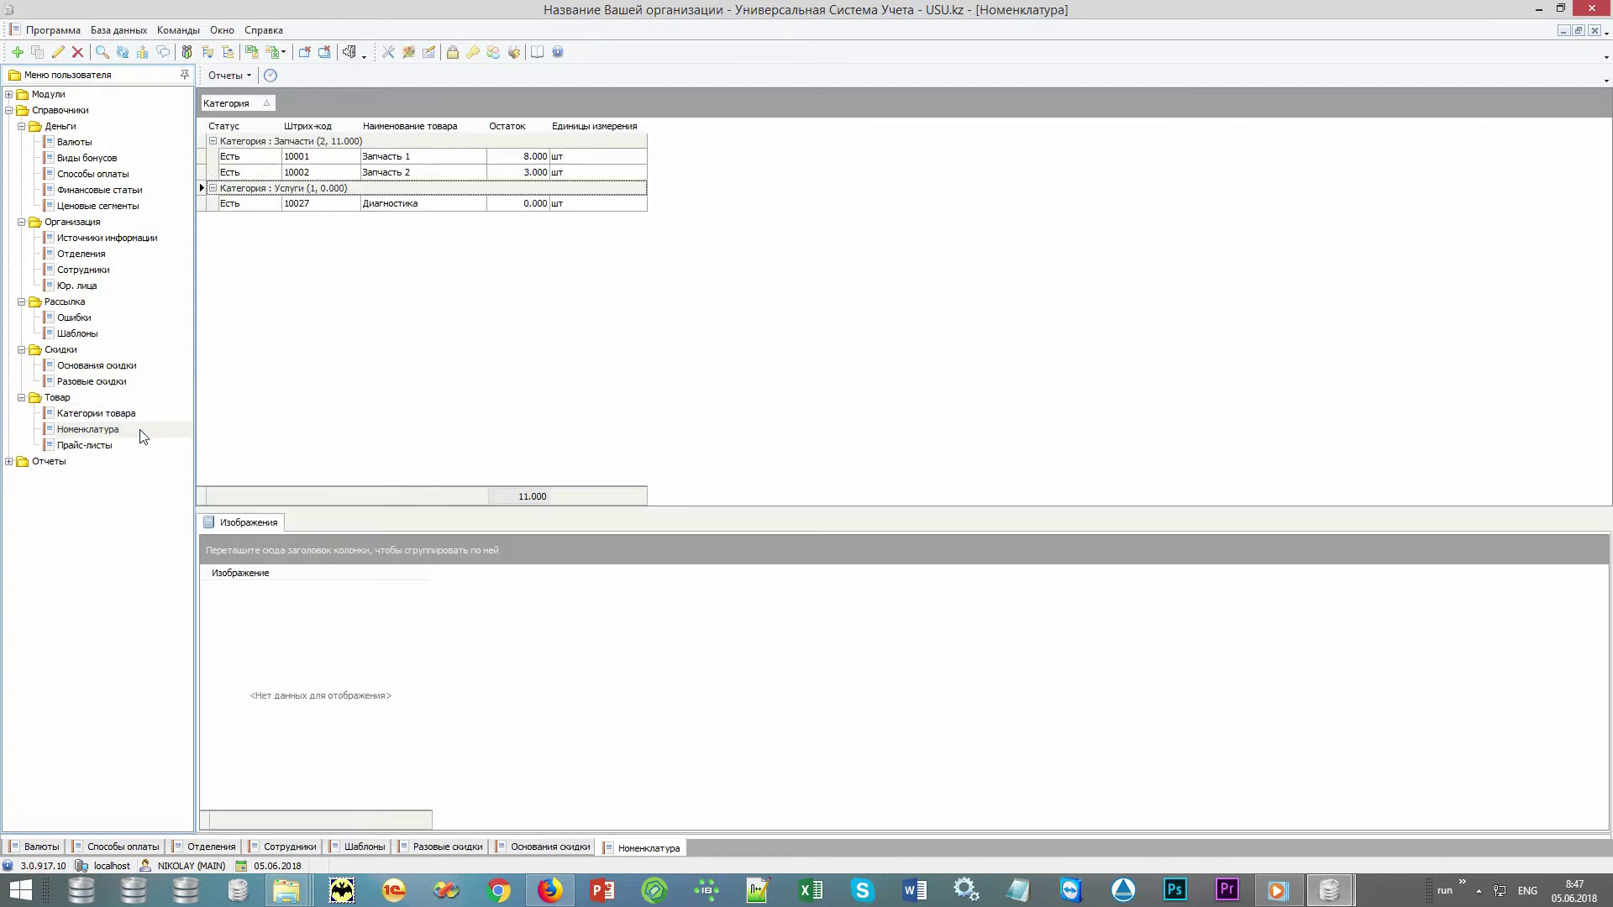
pyautogui.click(273, 190)
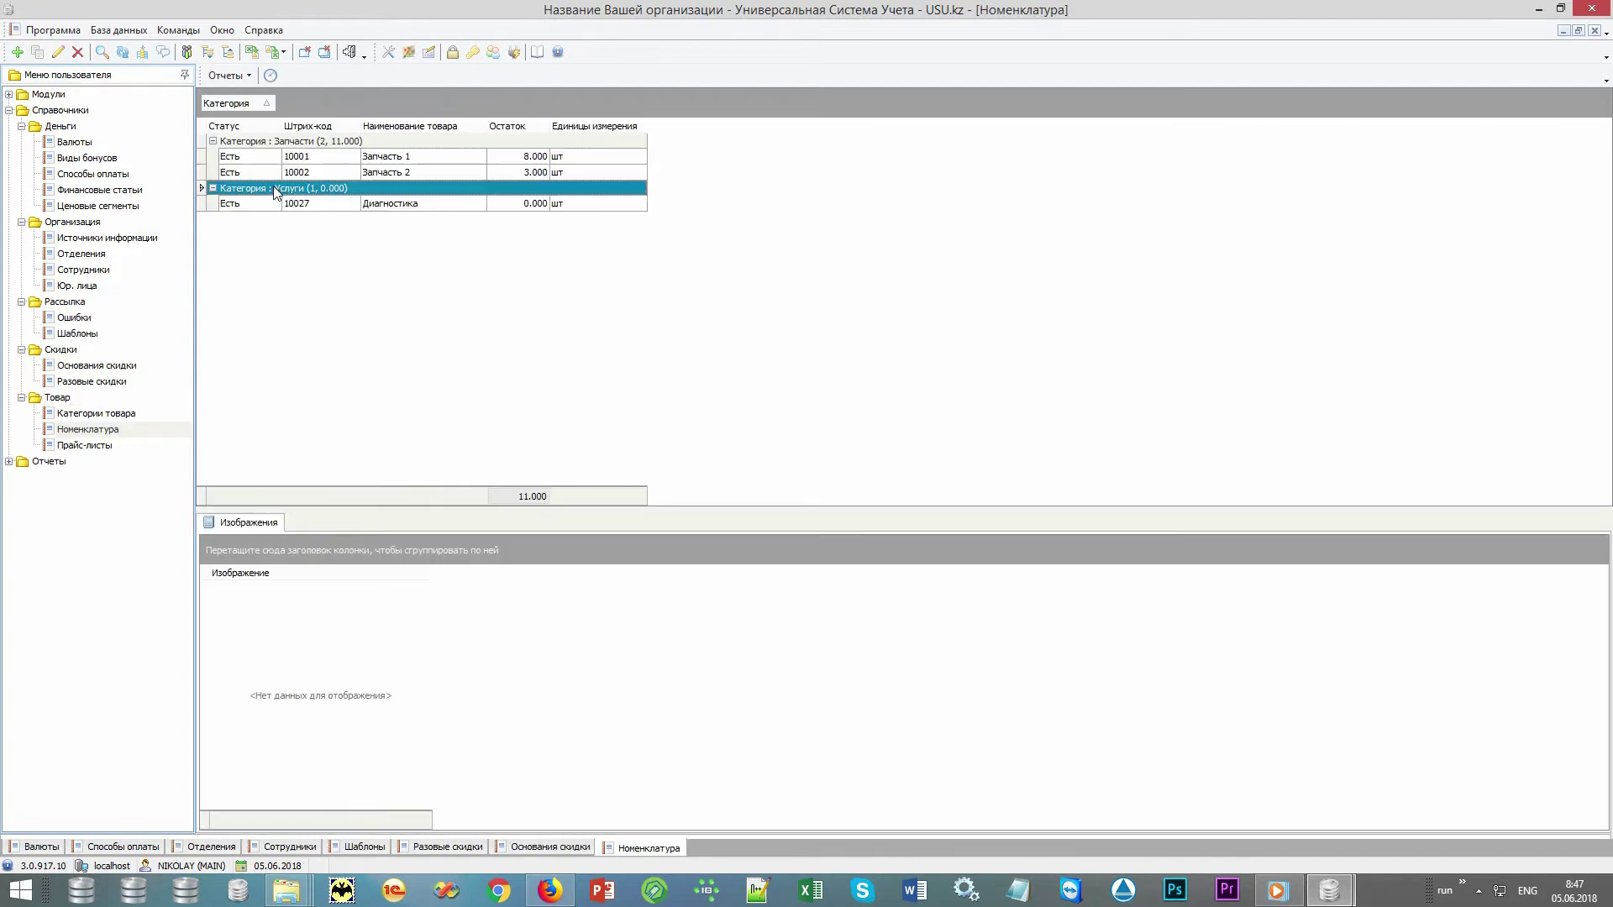
pyautogui.click(305, 143)
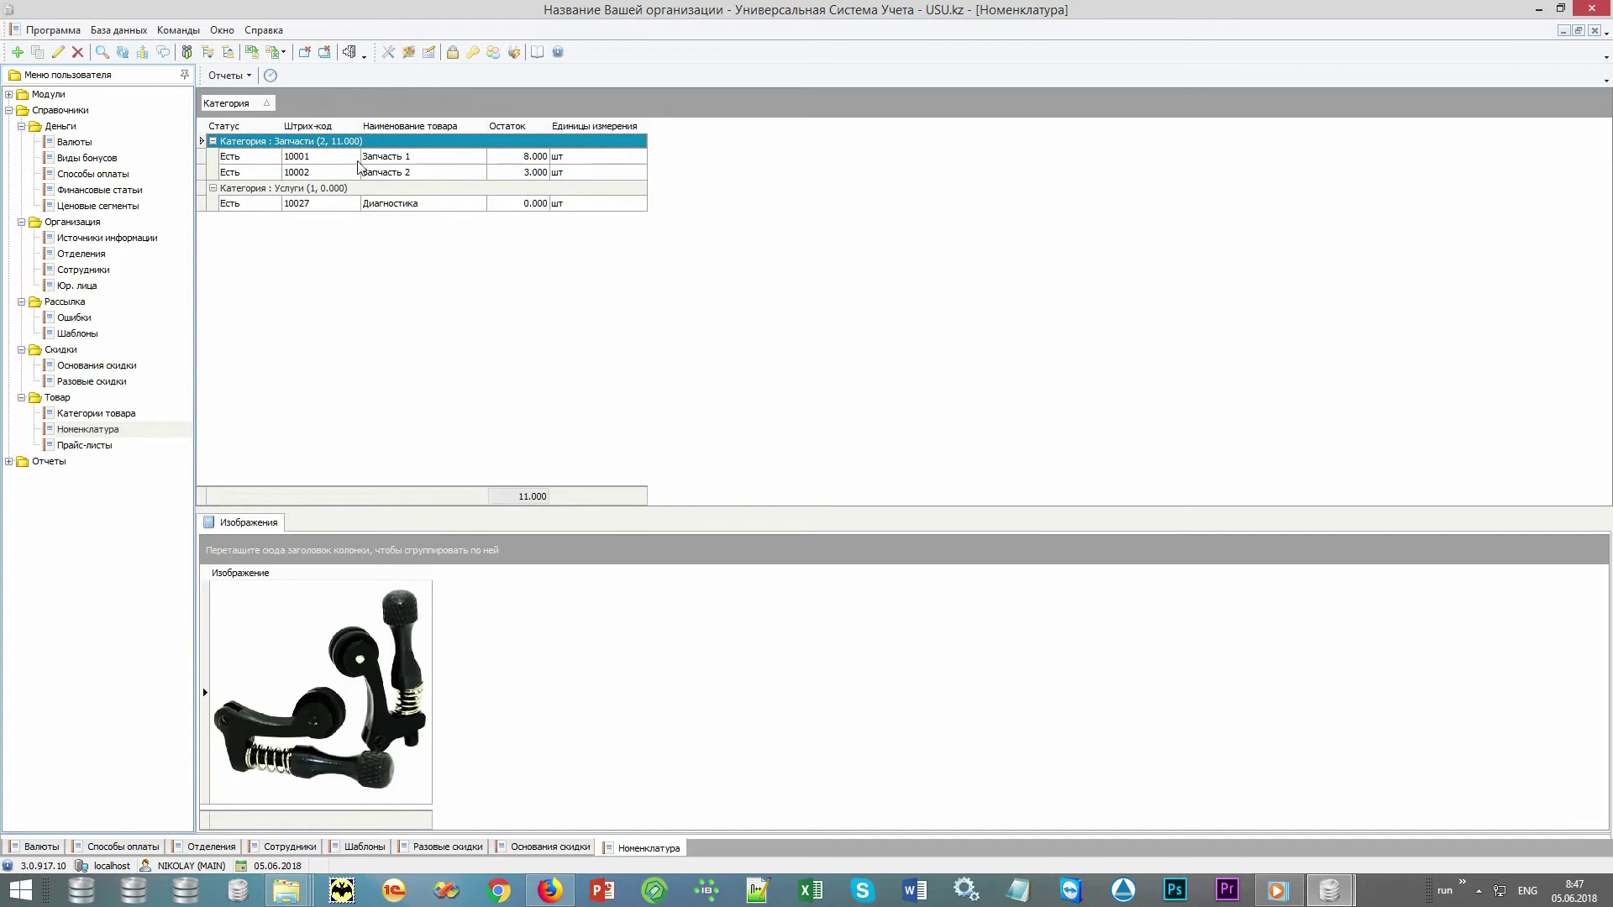
pyautogui.click(388, 172)
pyautogui.click(391, 158)
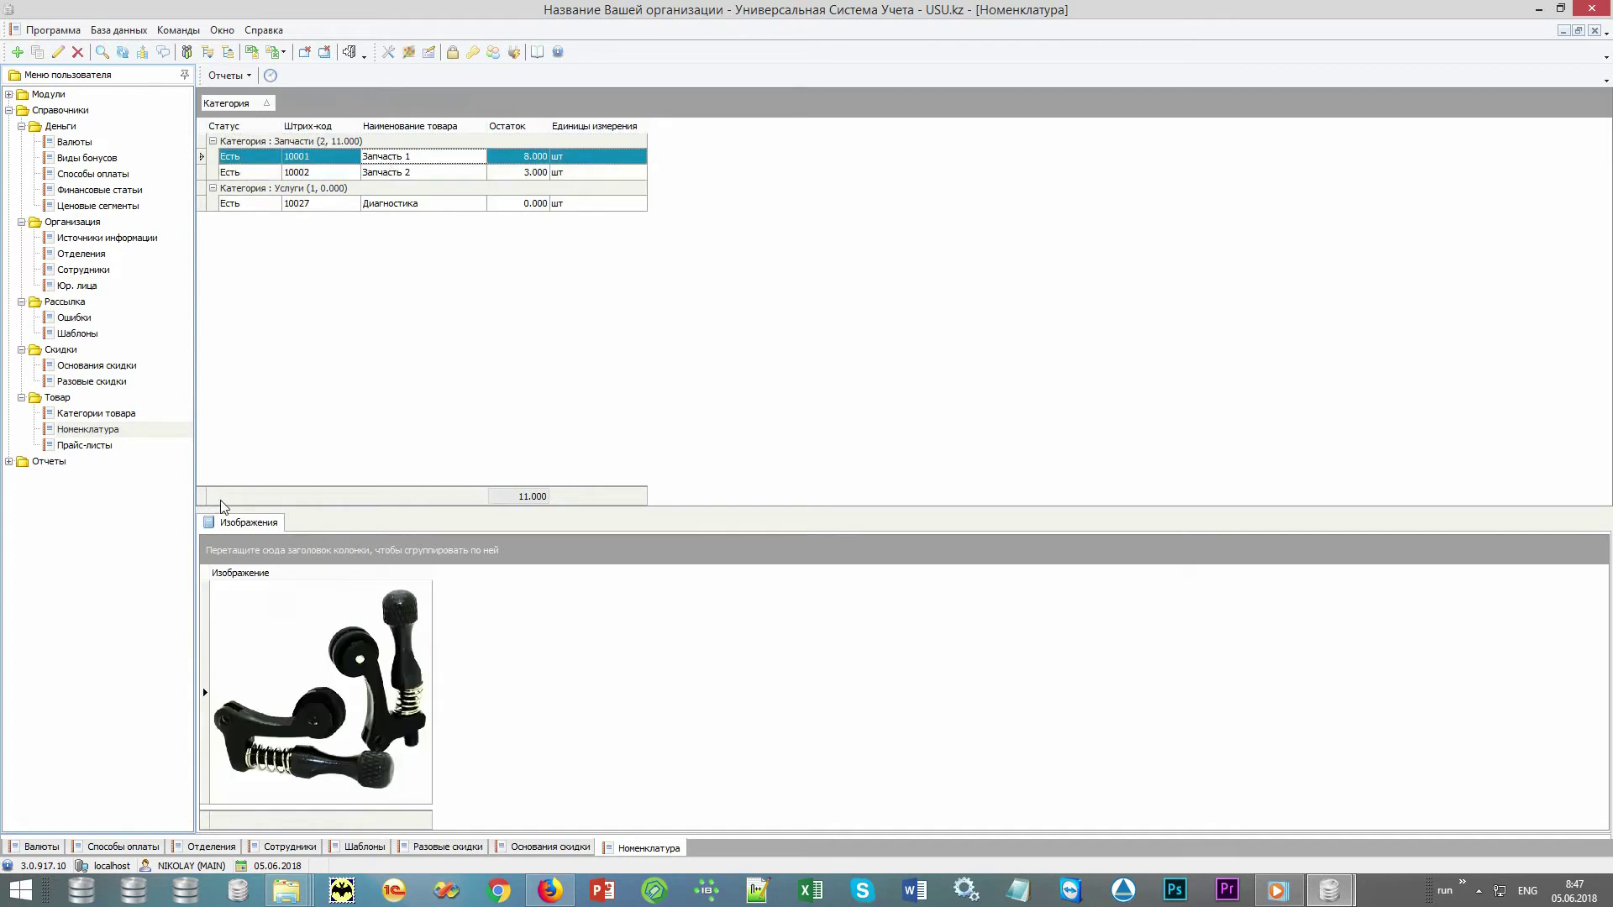
pyautogui.click(84, 445)
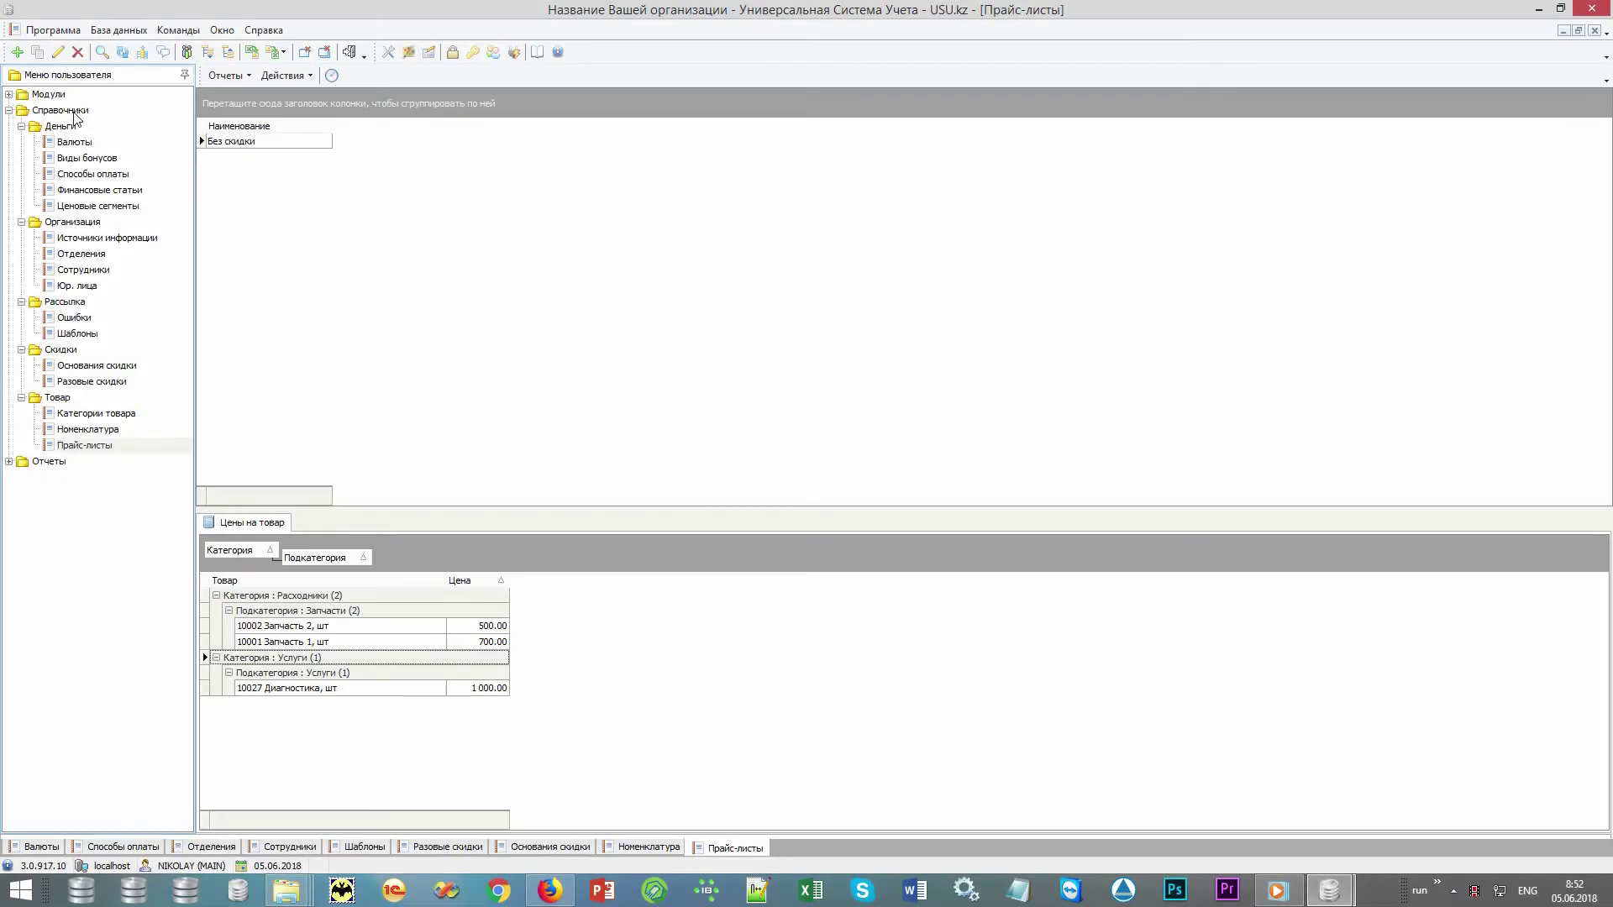
# Collapse Справочники and open the Заказ-наряды module under Модули > Организация
pyautogui.doubleClick(76, 112)
pyautogui.doubleClick(102, 95)
pyautogui.doubleClick(99, 112)
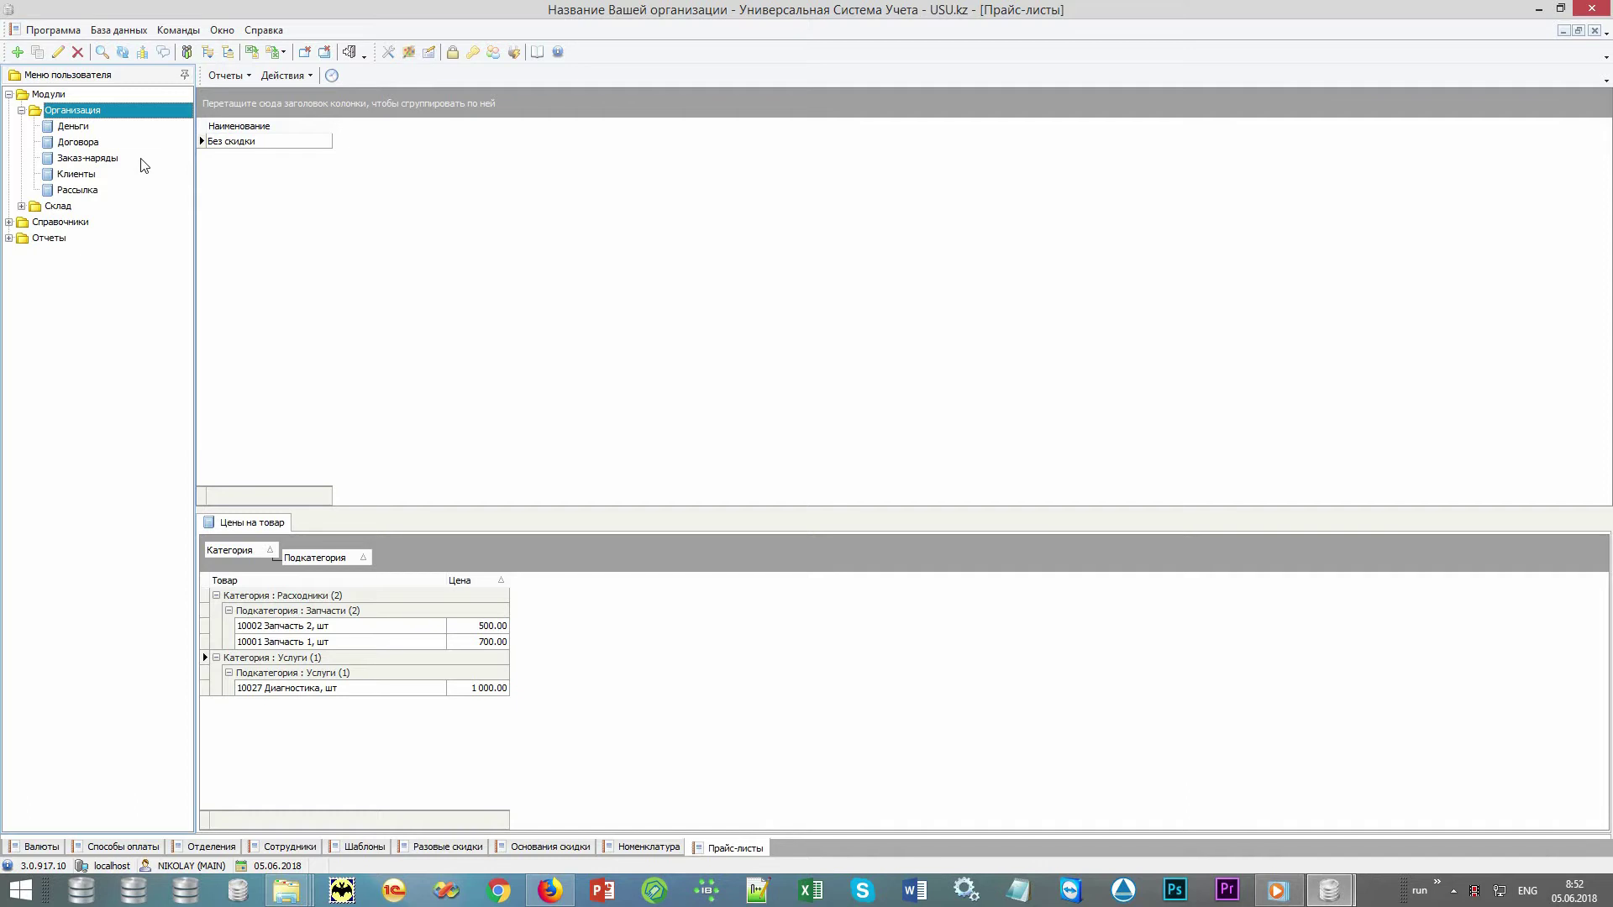
pyautogui.doubleClick(141, 160)
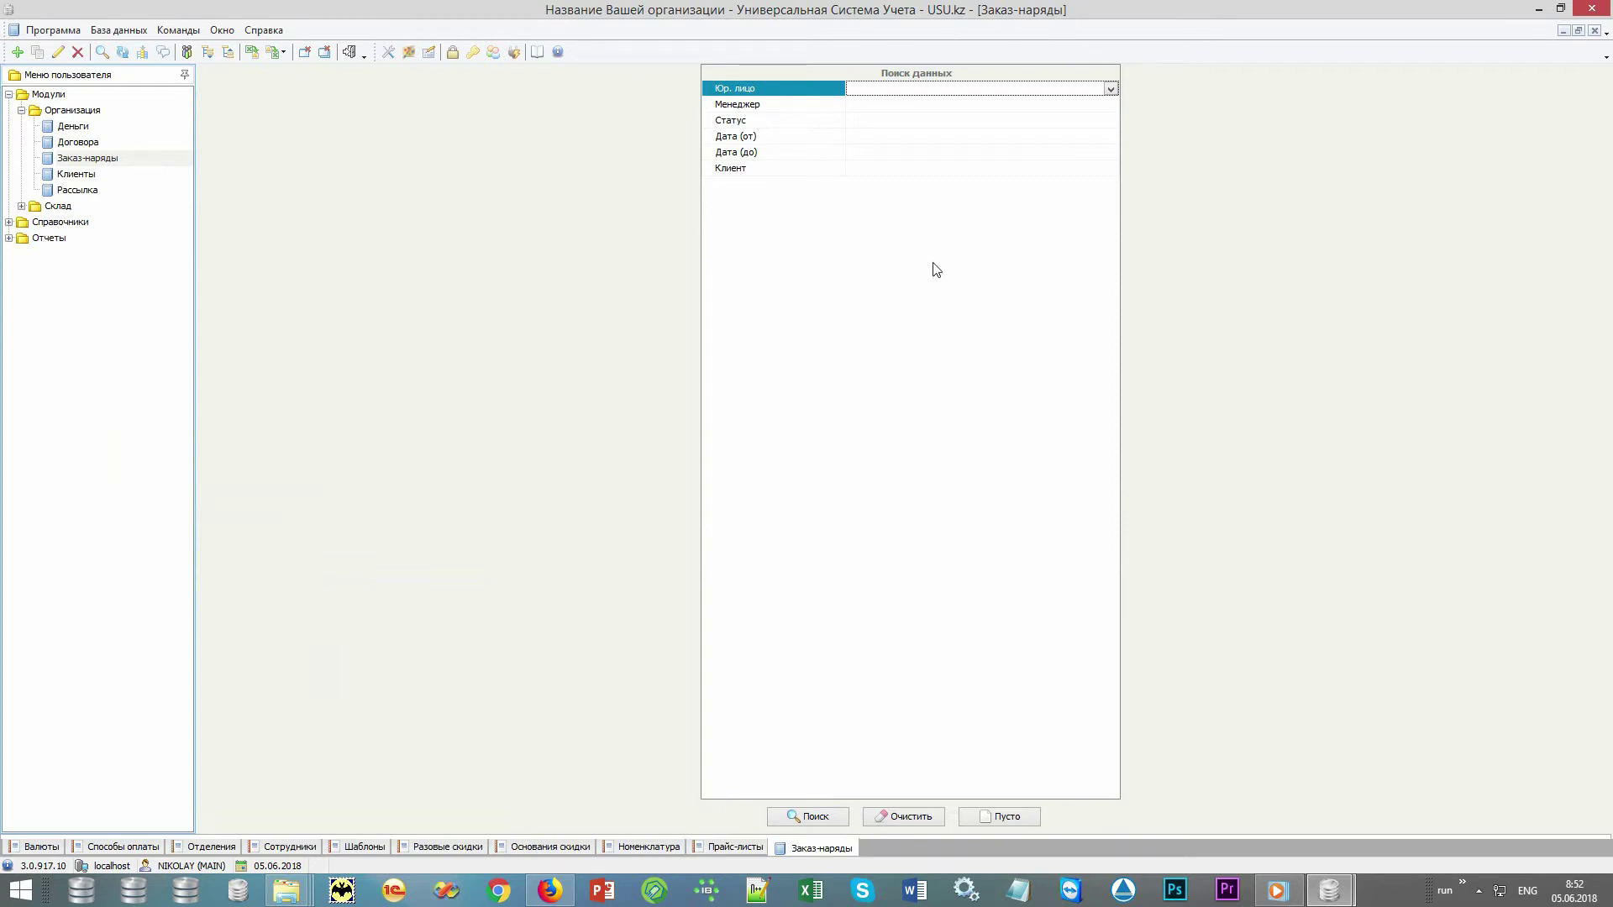
# Clear the search criteria and list all work orders: two orders, 1 690.00 due, 40.00 debt
pyautogui.press('Down')
pyautogui.press('Down')
pyautogui.press('Down')
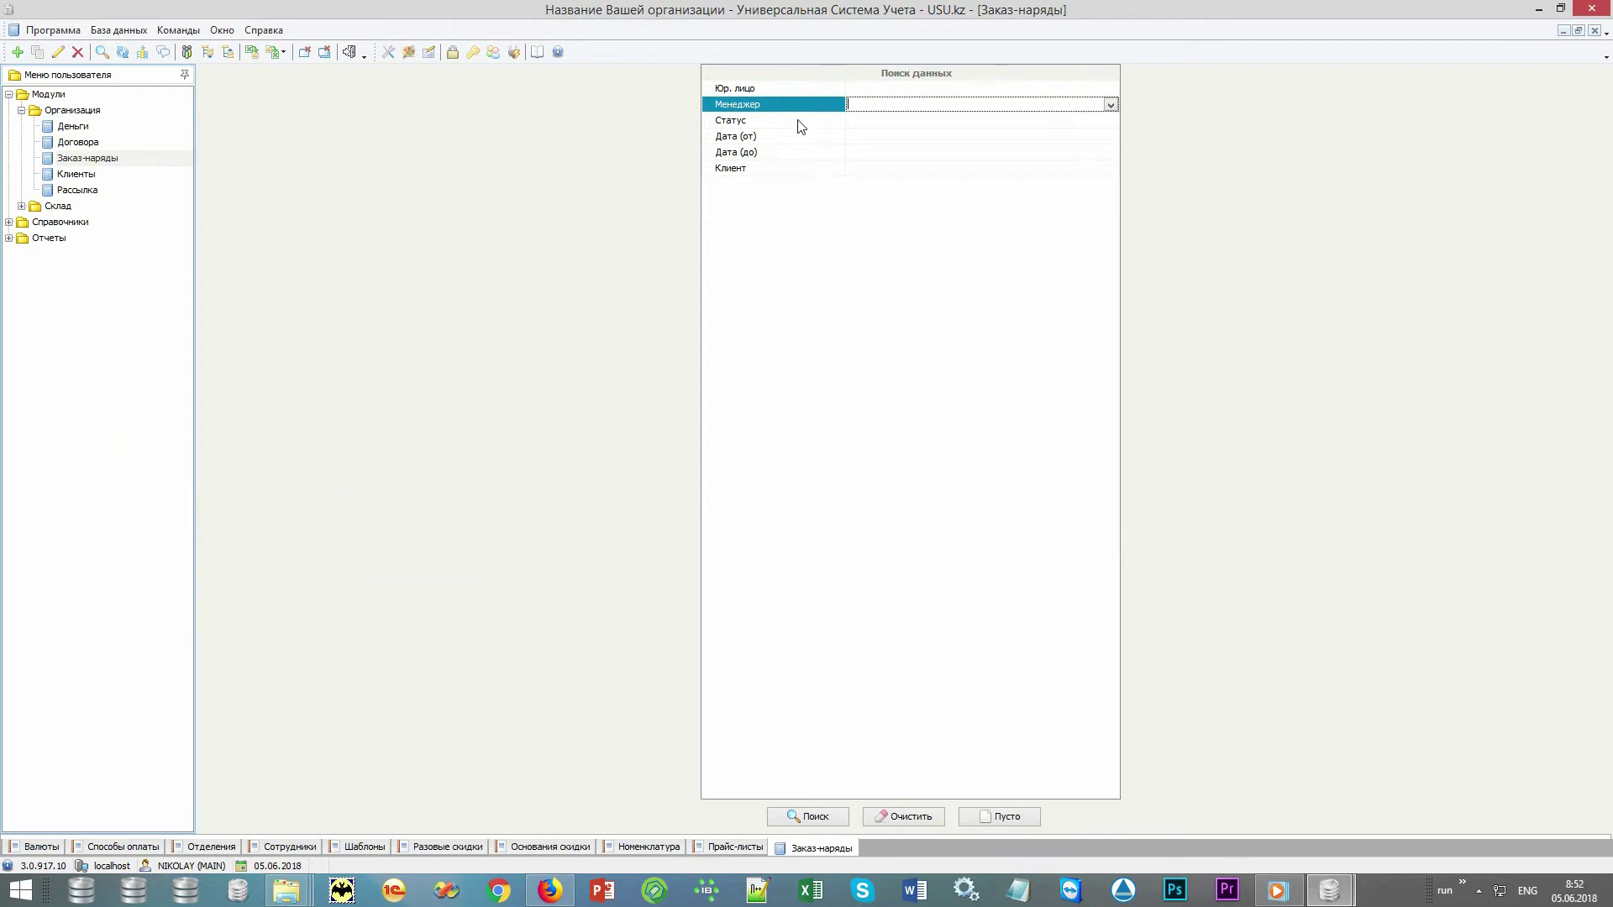
pyautogui.press('Down')
pyautogui.press('Down')
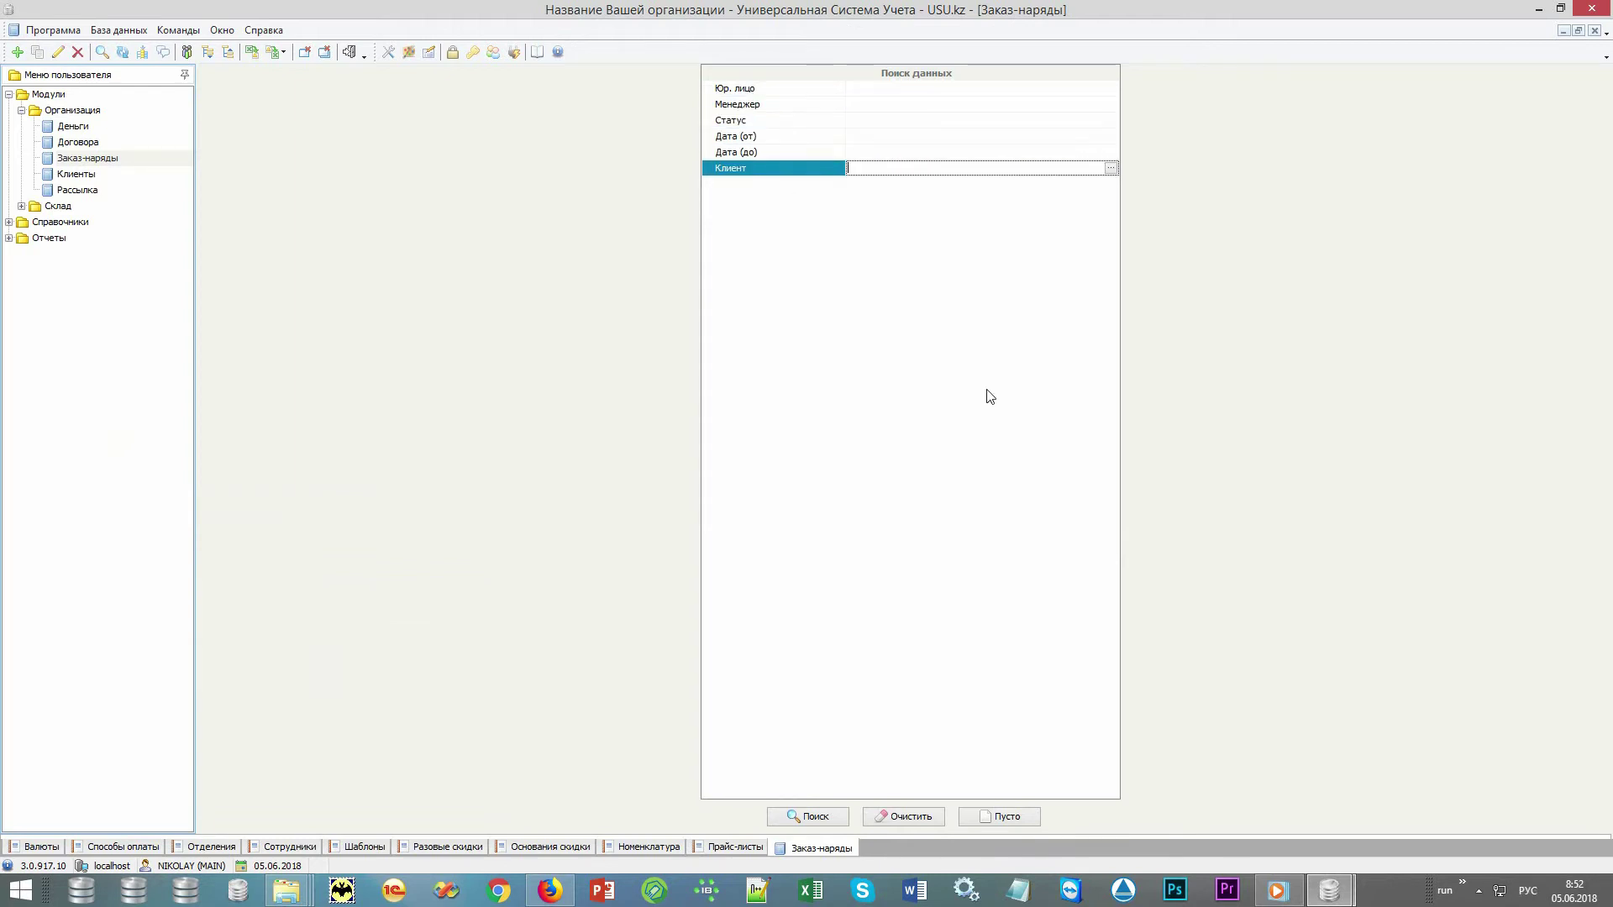
pyautogui.click(924, 816)
pyautogui.click(819, 817)
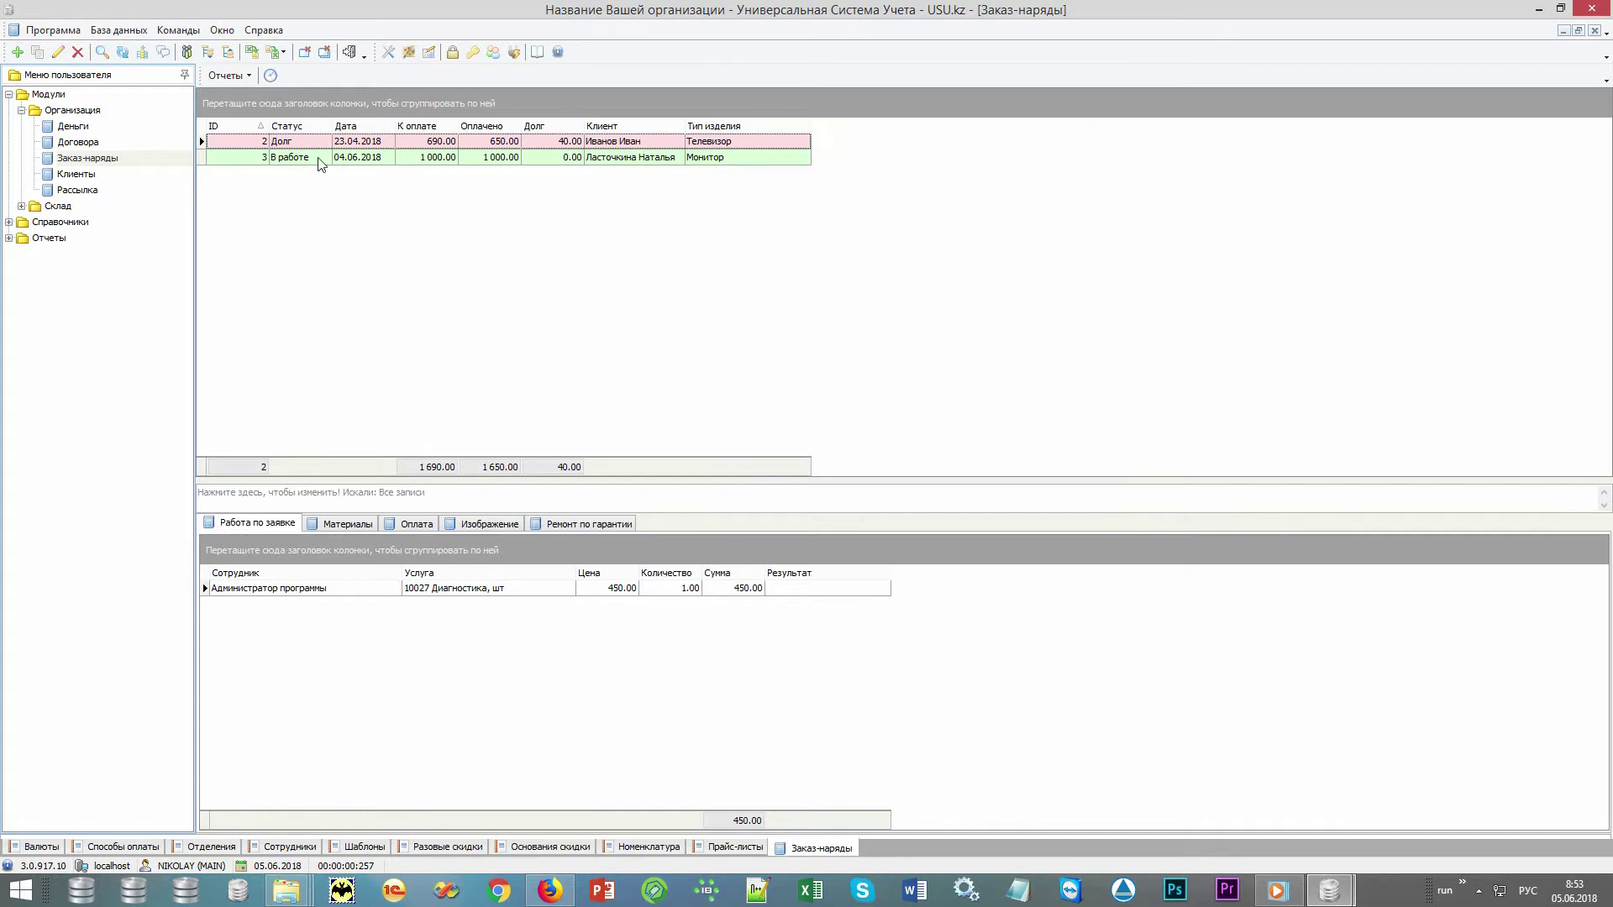
# Add a new work order, choose its Менеджер, and bring up the Клиенты list for its client
pyautogui.rightClick(323, 185)
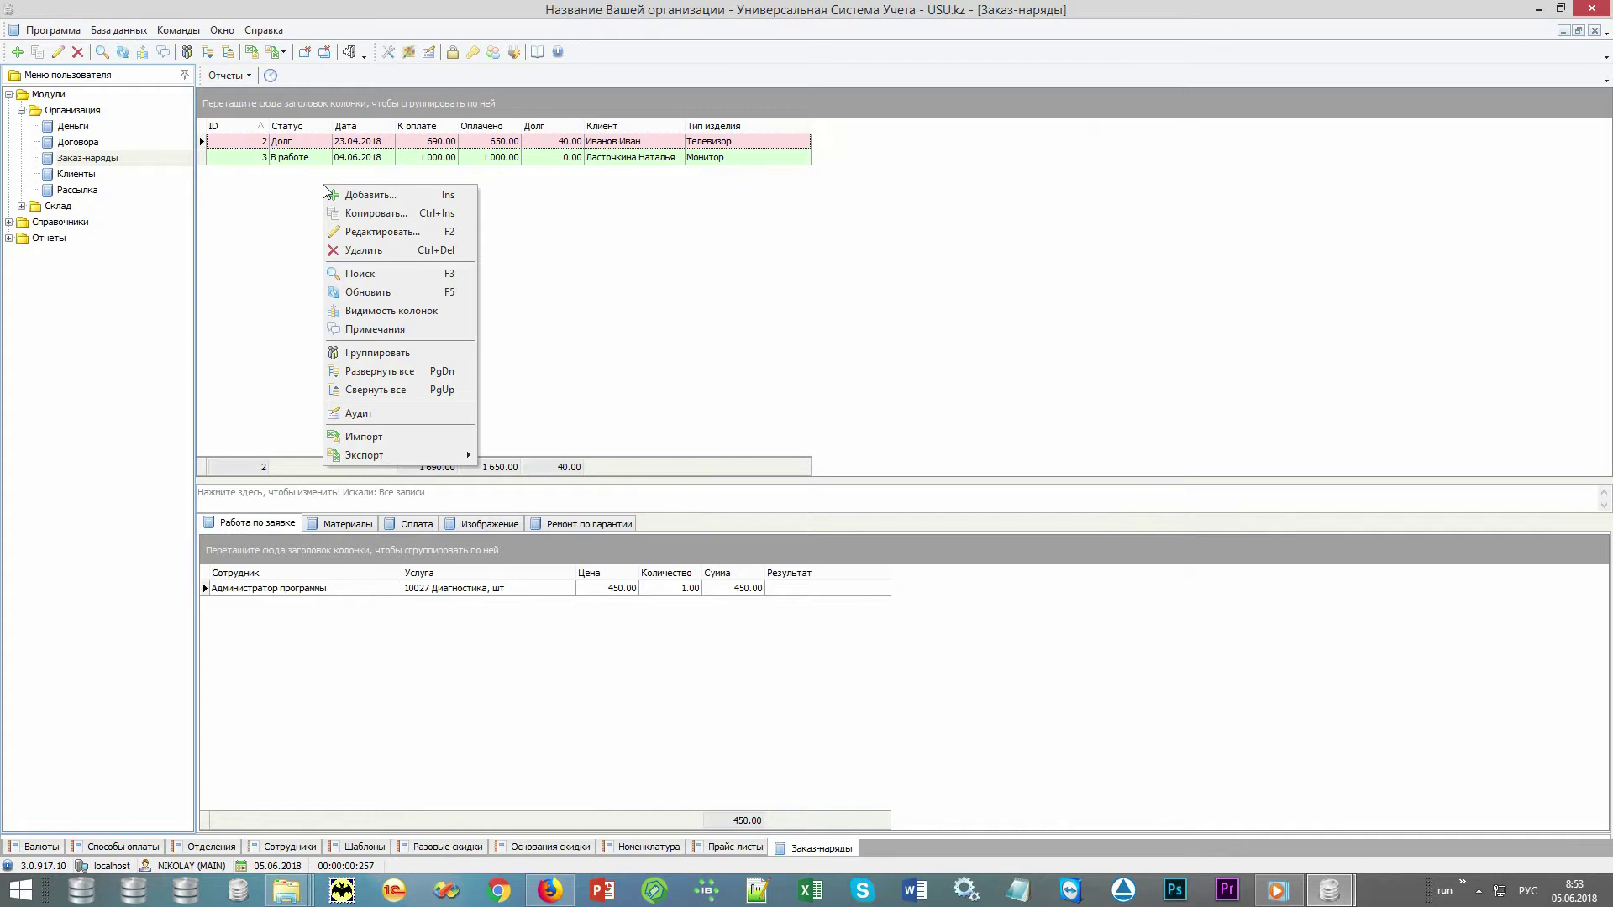
pyautogui.click(388, 196)
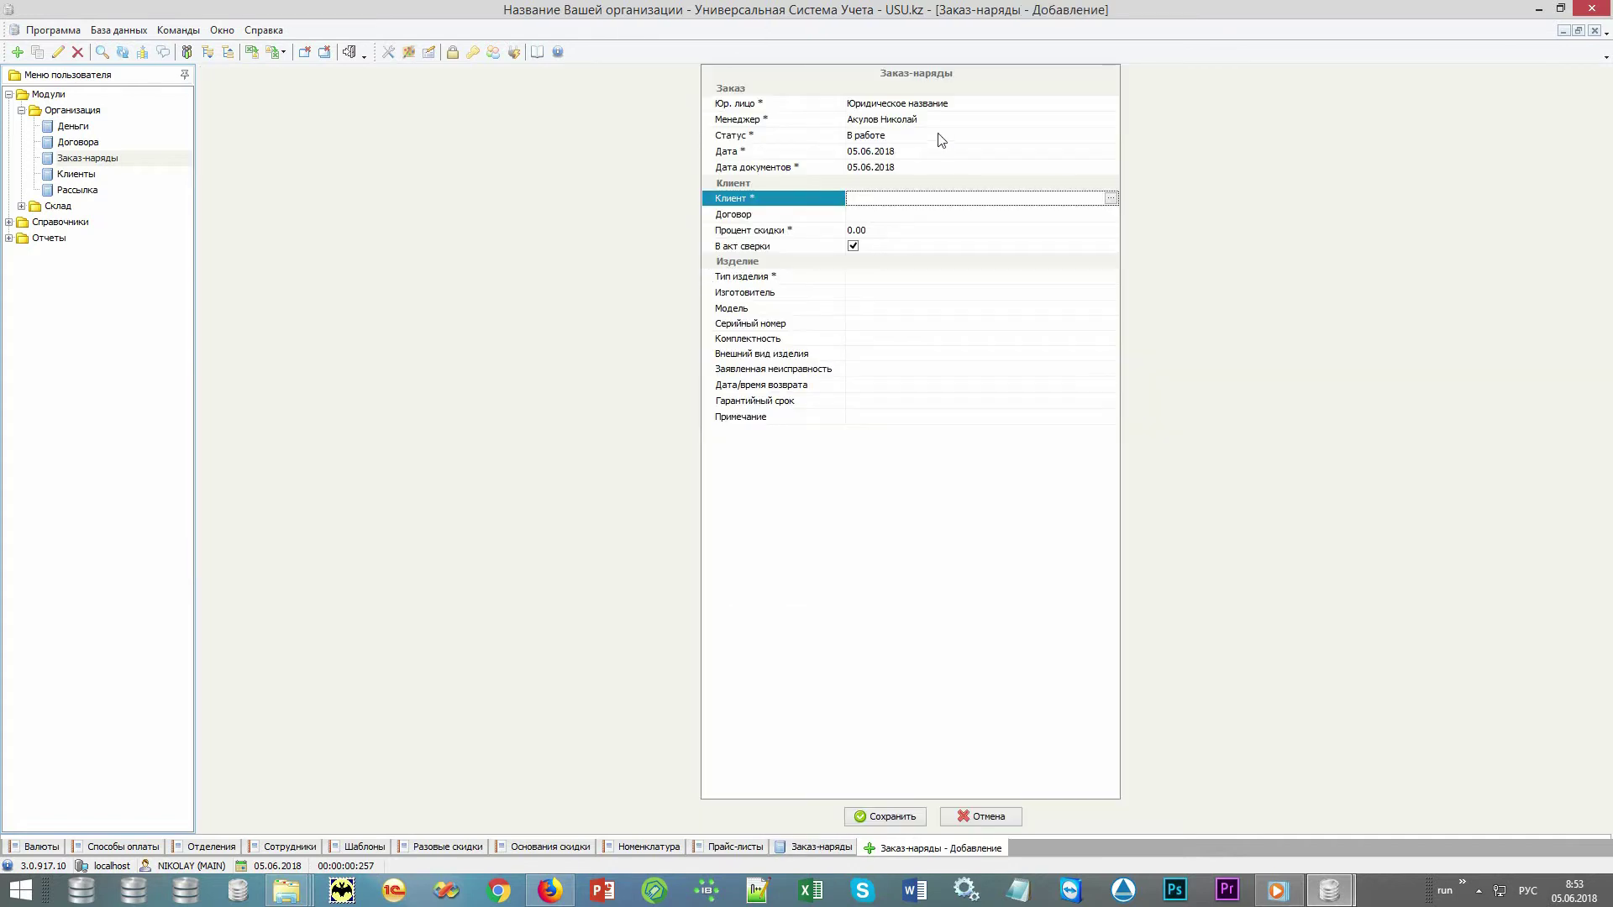
pyautogui.click(1002, 122)
pyautogui.click(1112, 120)
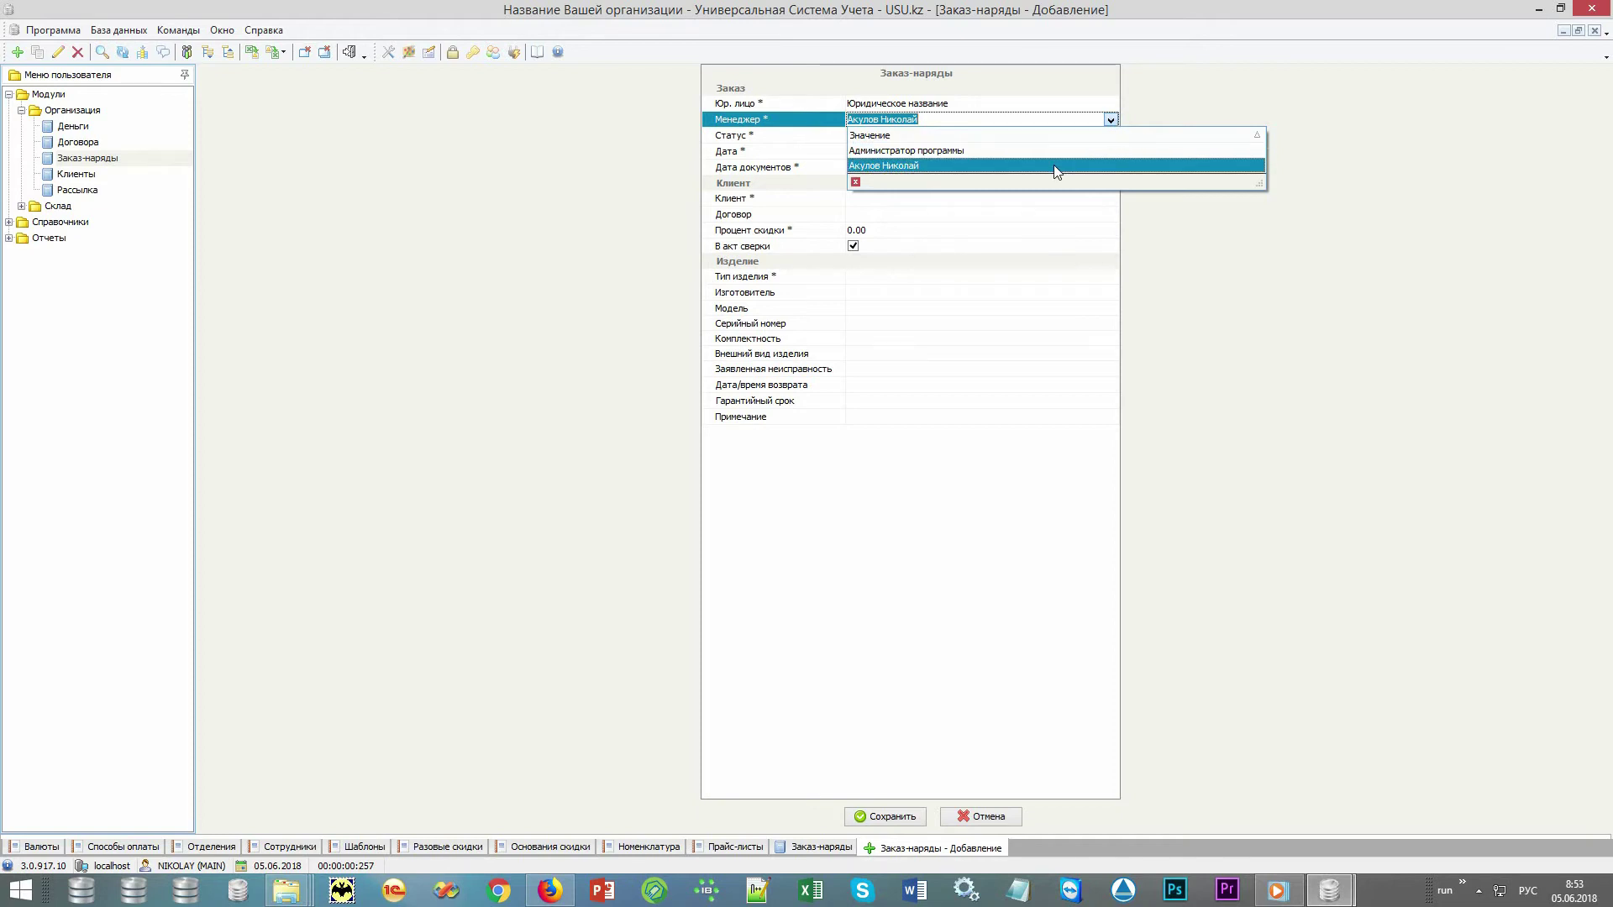
pyautogui.click(1249, 378)
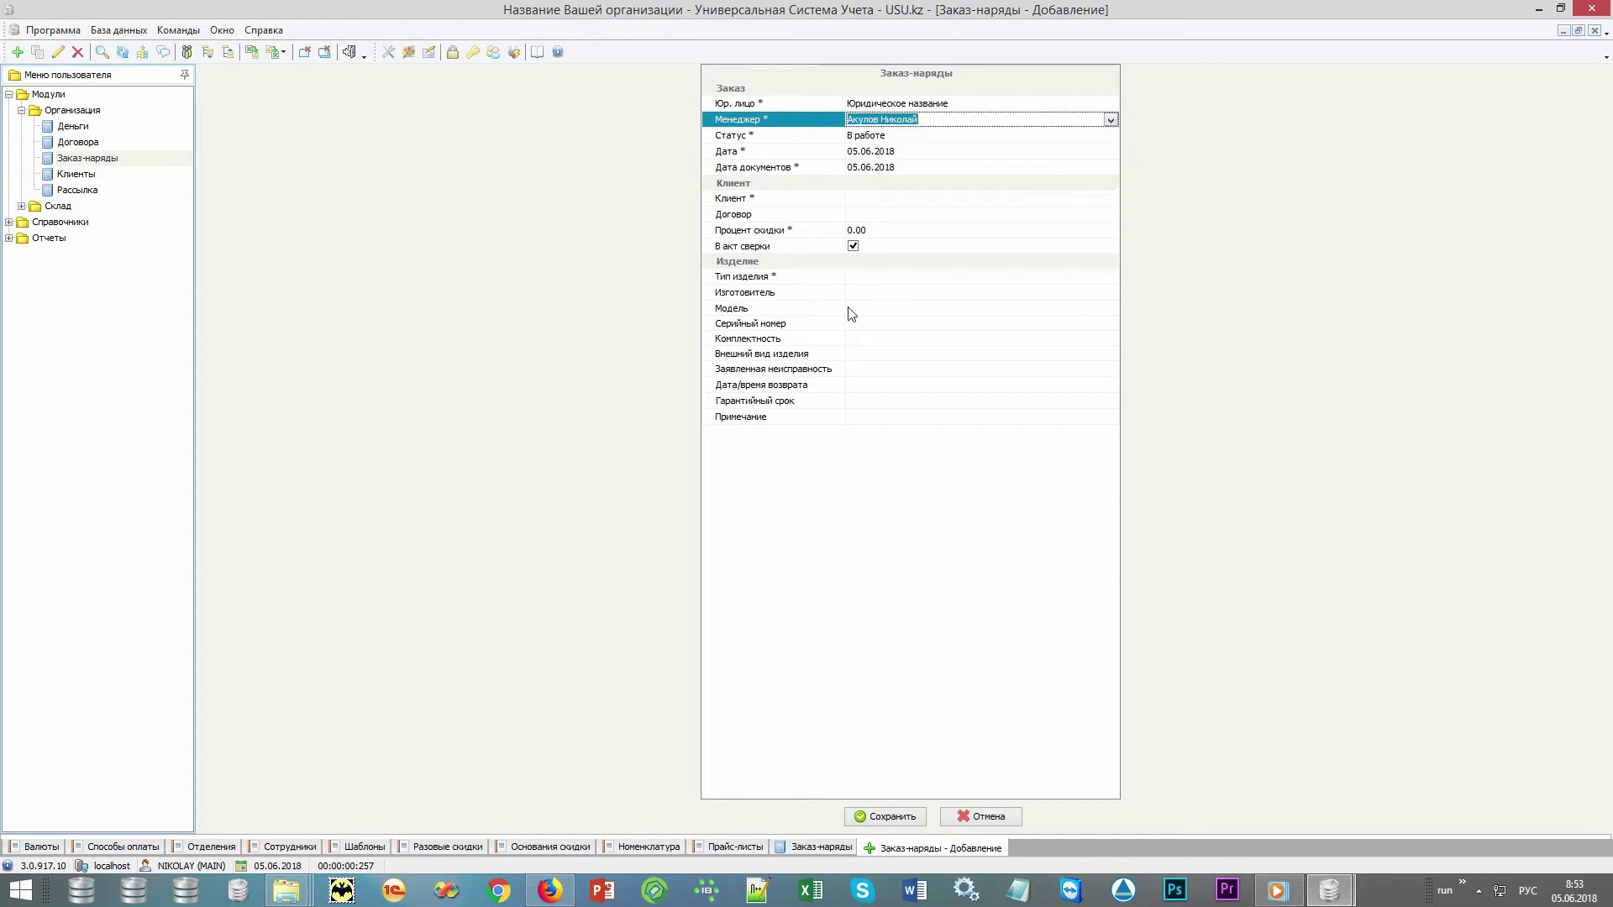
pyautogui.click(798, 202)
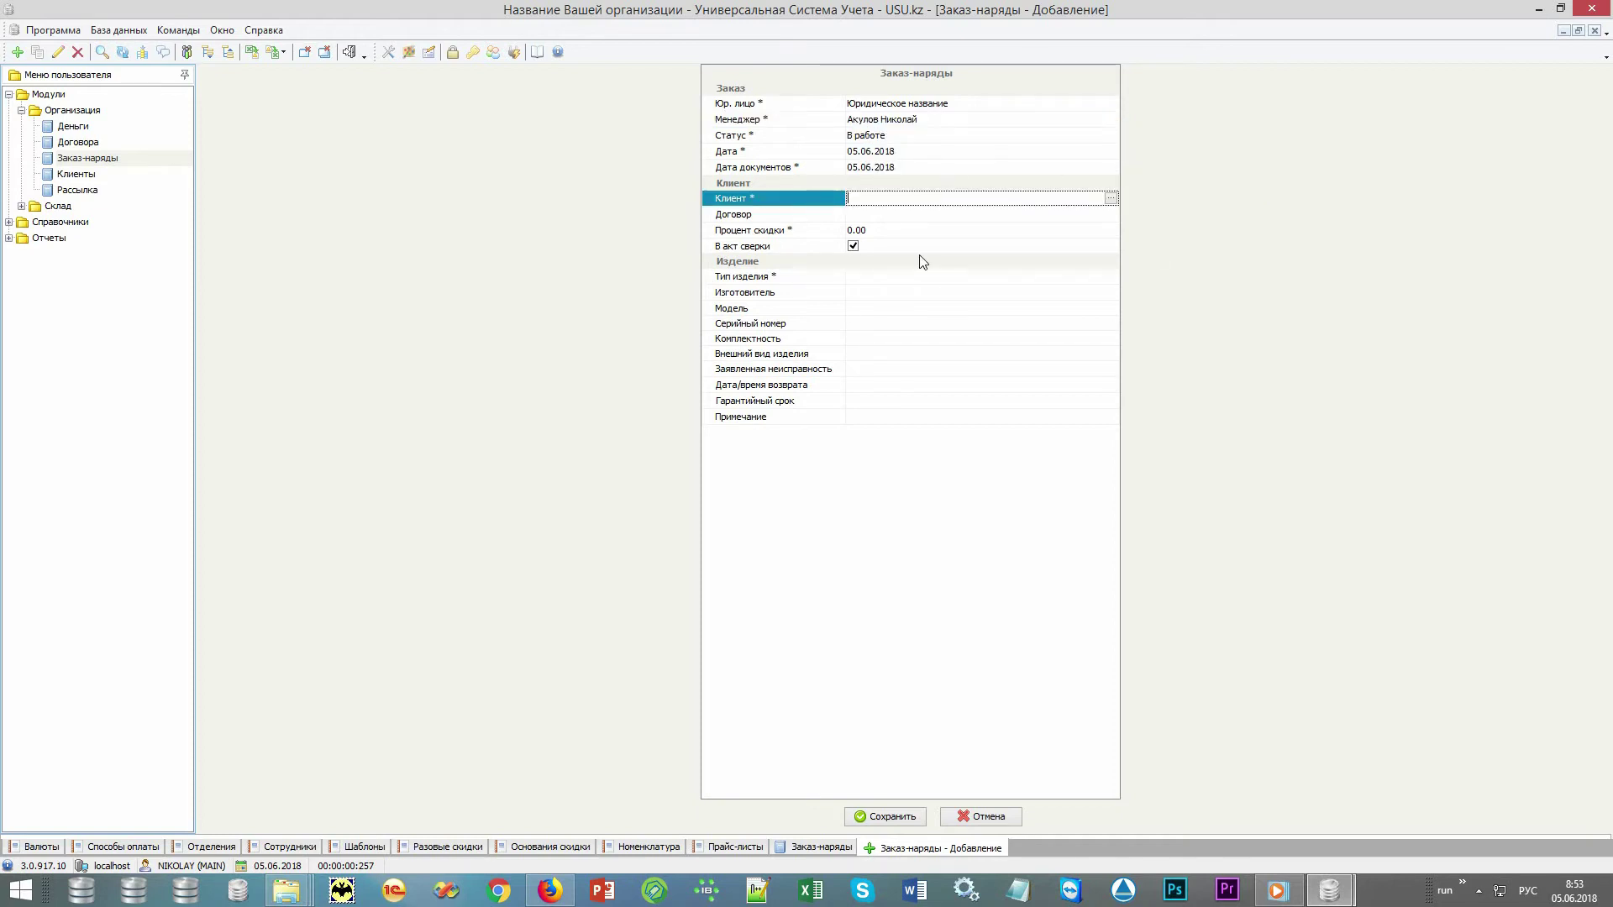
pyautogui.click(1111, 200)
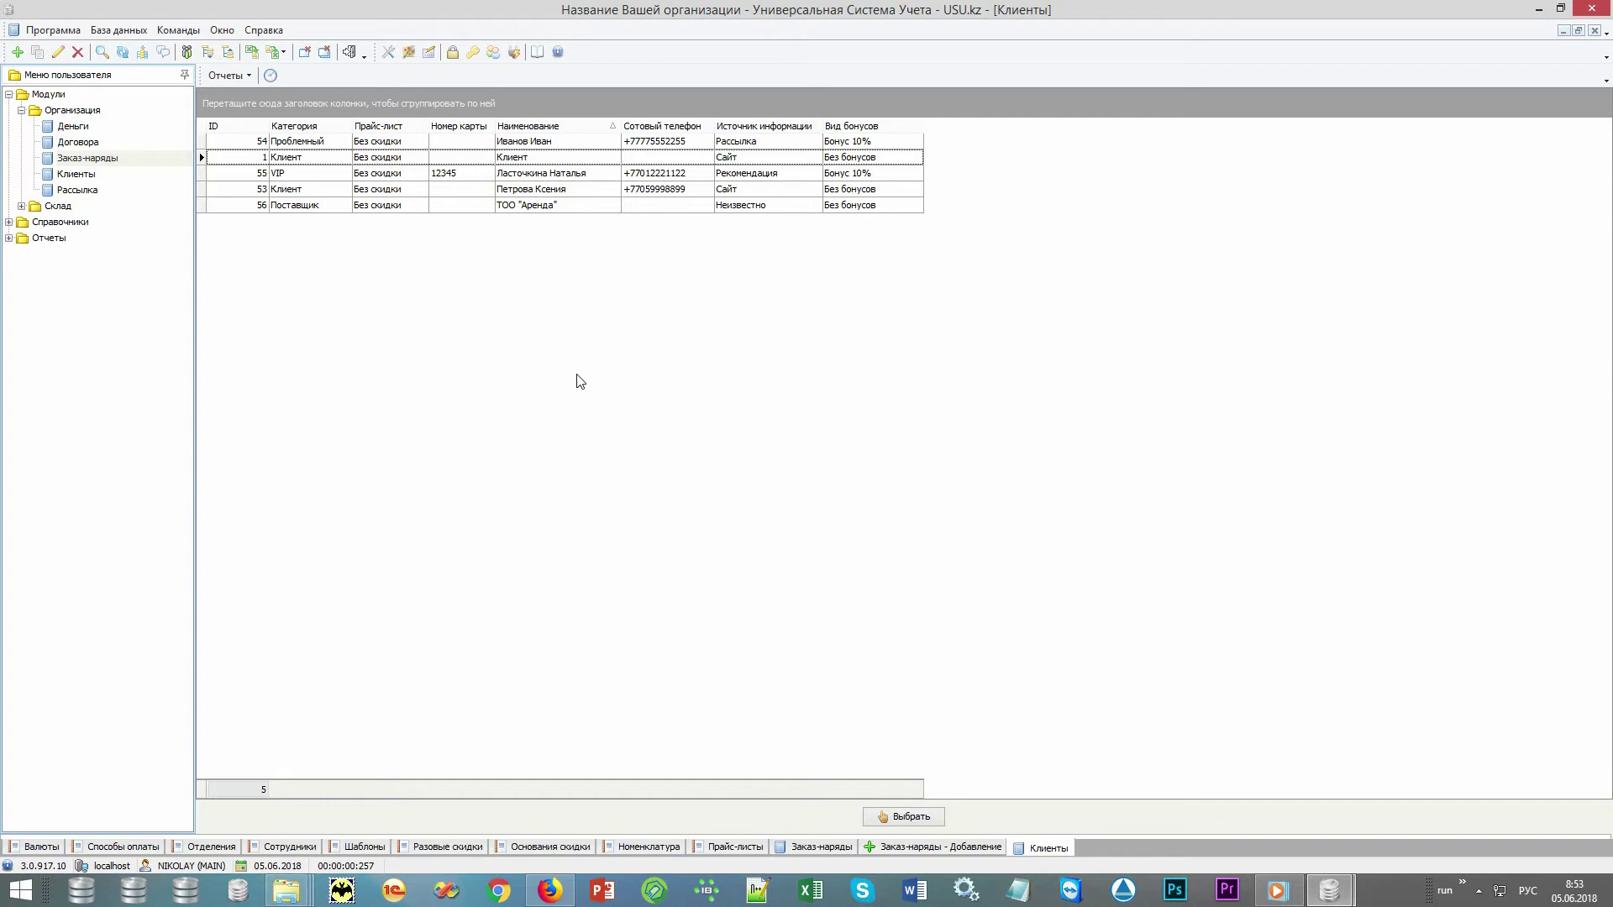
pyautogui.rightClick(577, 375)
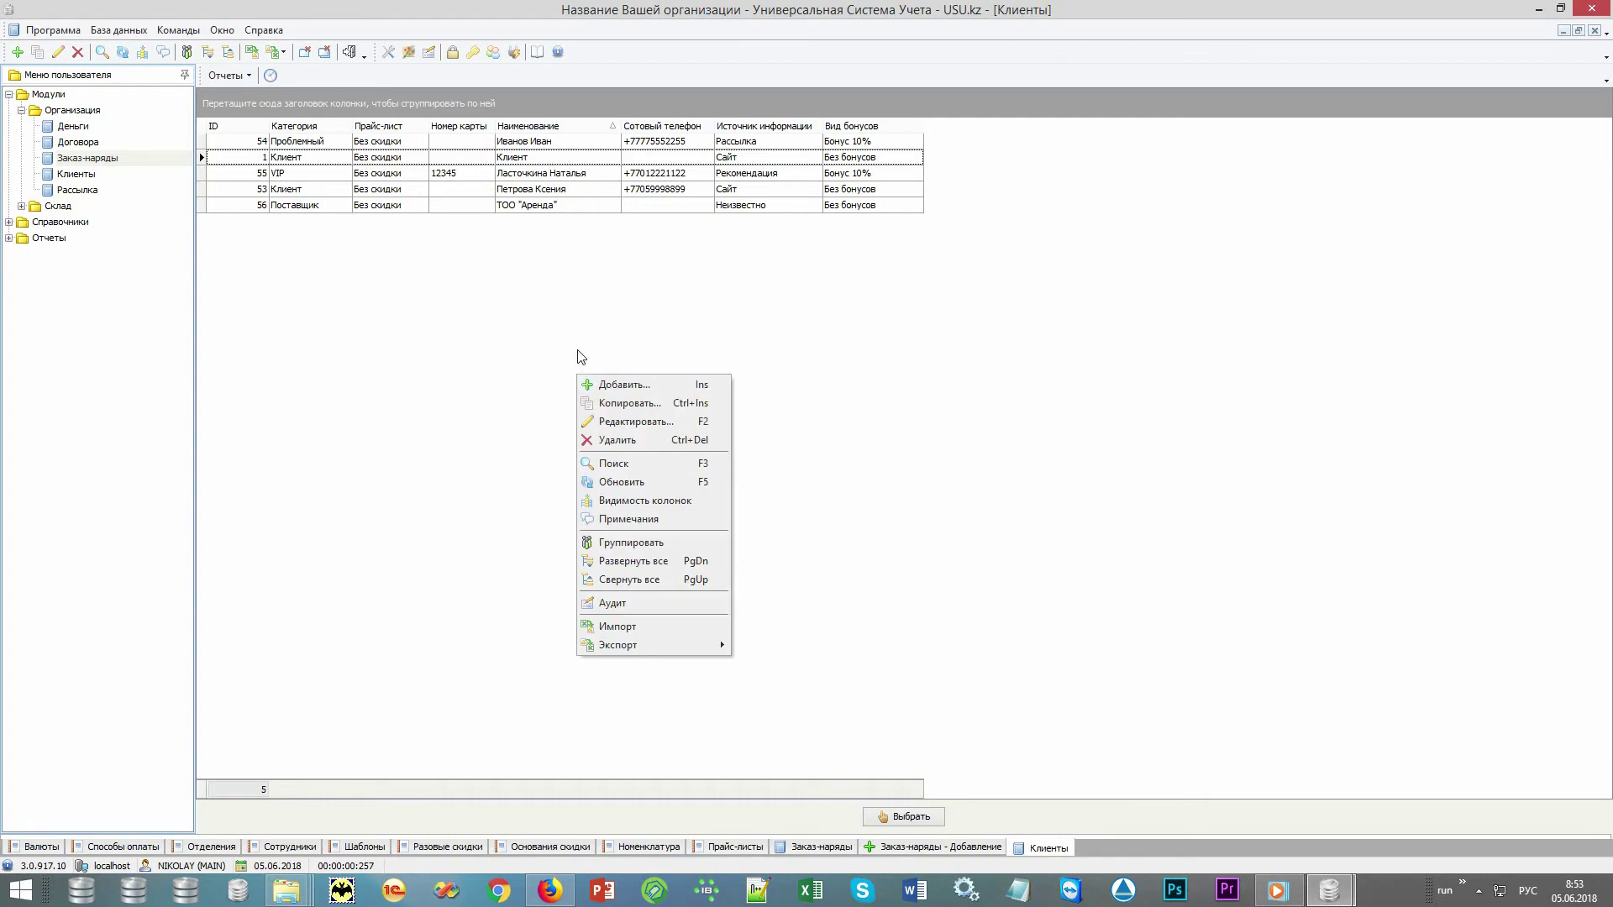
pyautogui.click(529, 284)
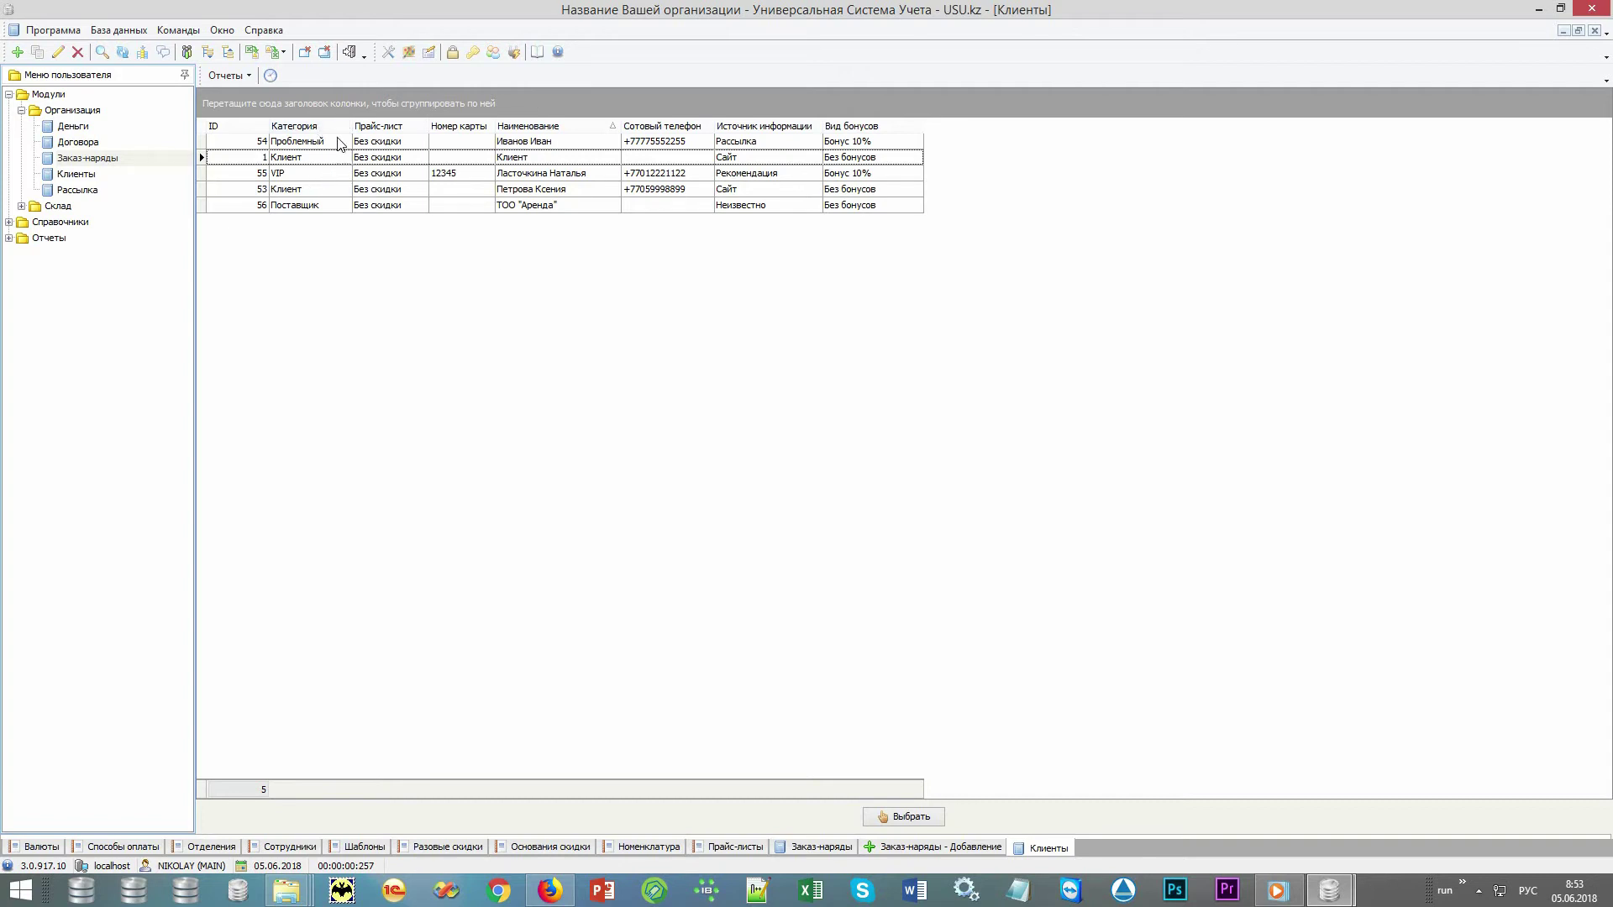
pyautogui.click(336, 141)
pyautogui.click(324, 159)
pyautogui.click(318, 175)
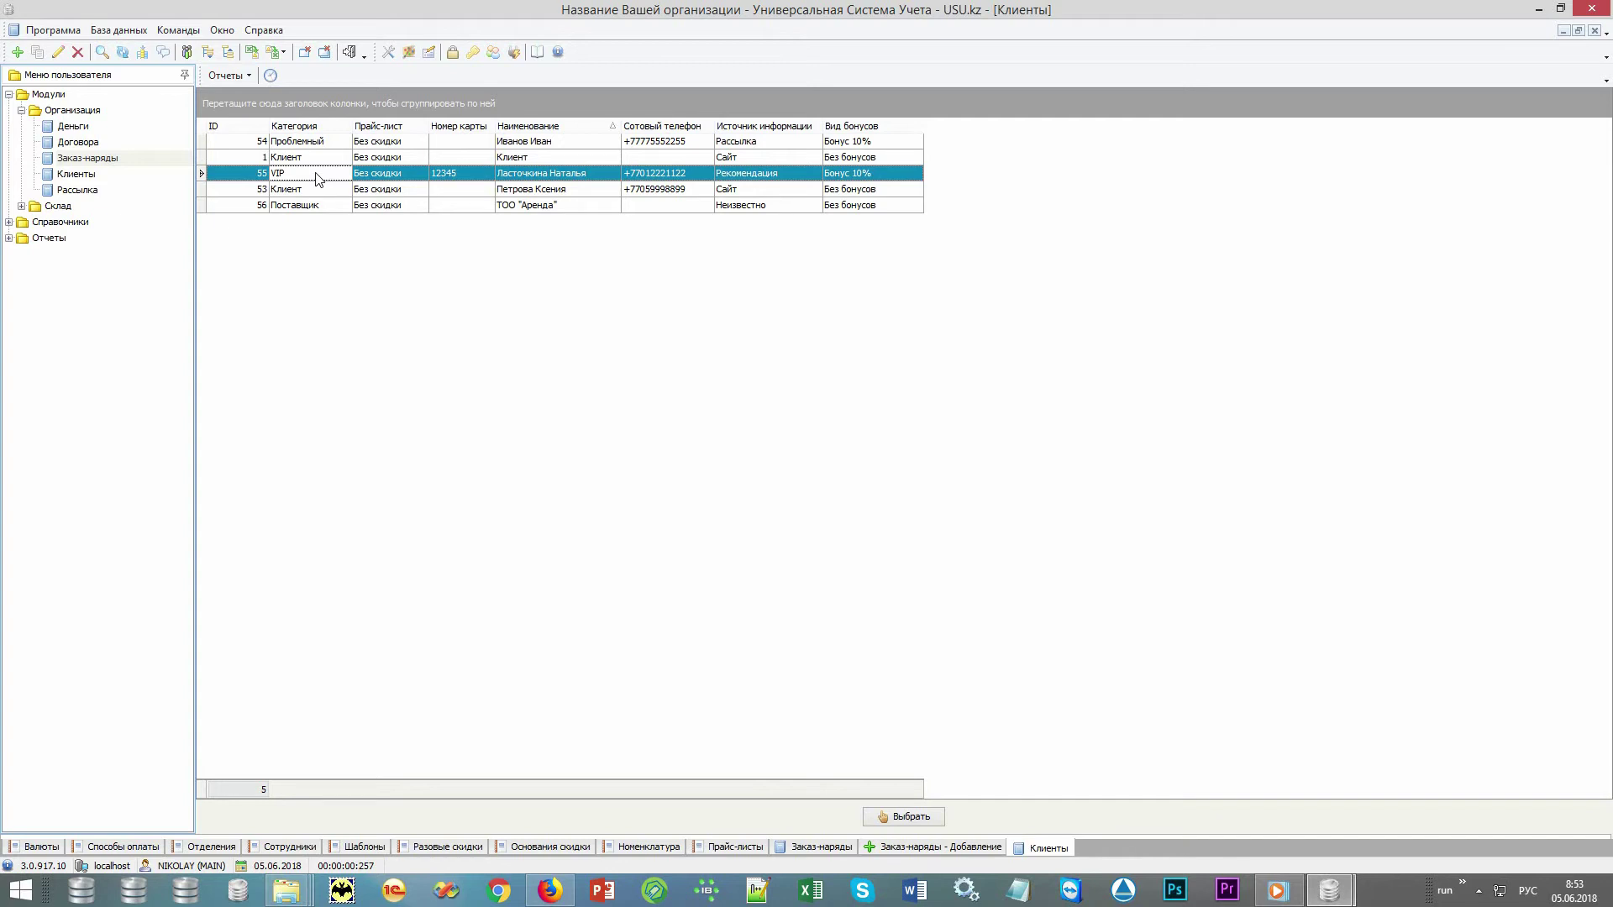
pyautogui.click(409, 178)
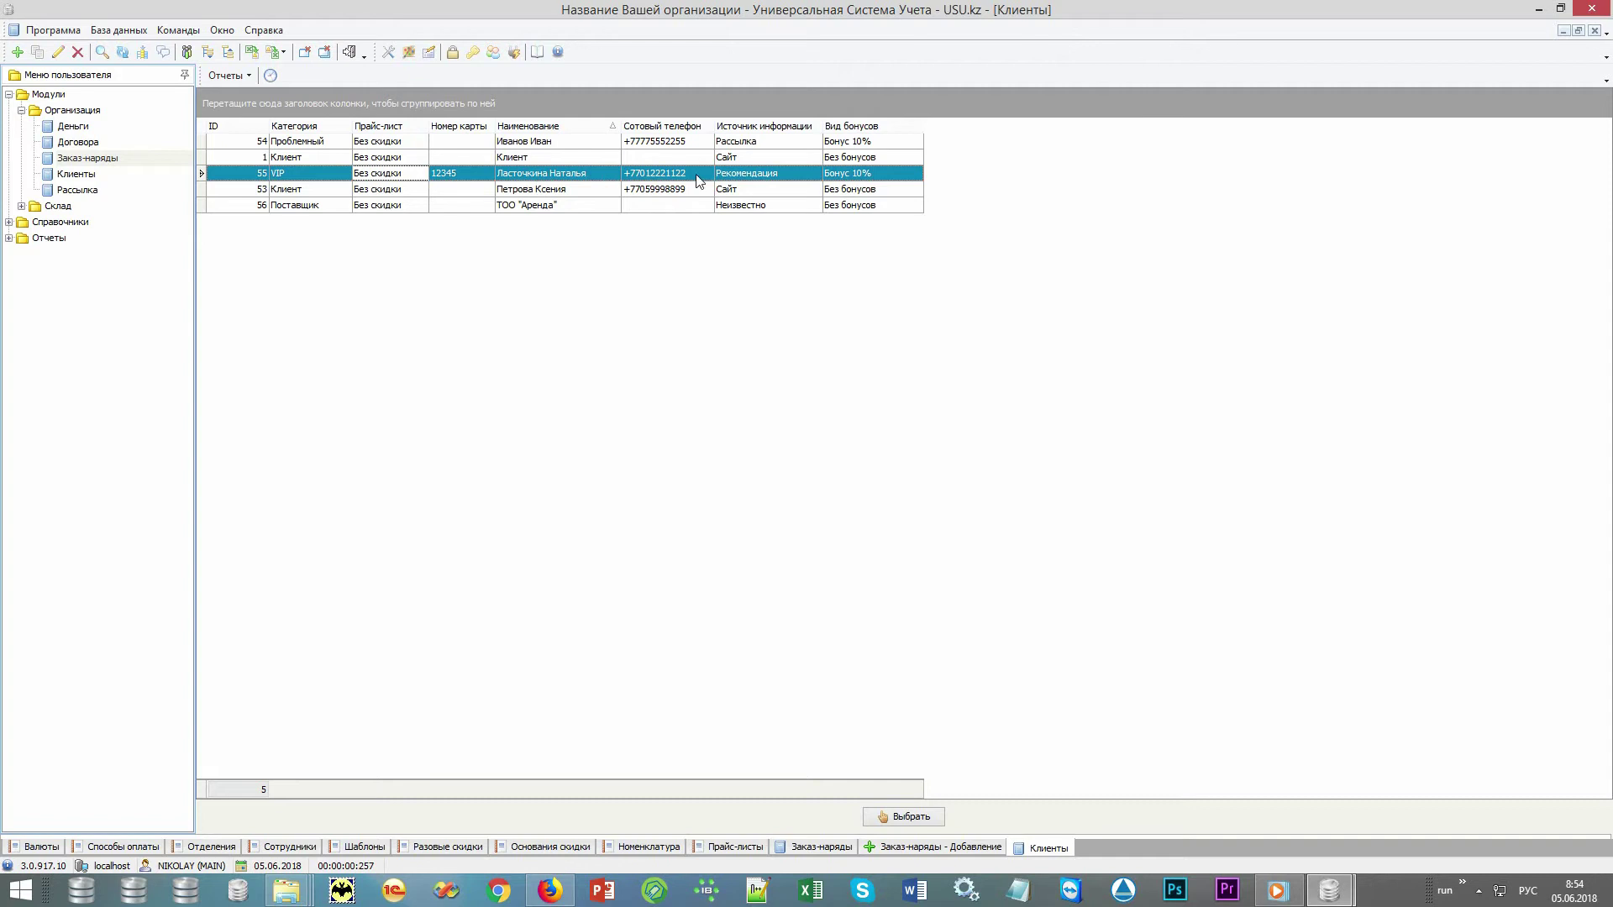
pyautogui.click(747, 179)
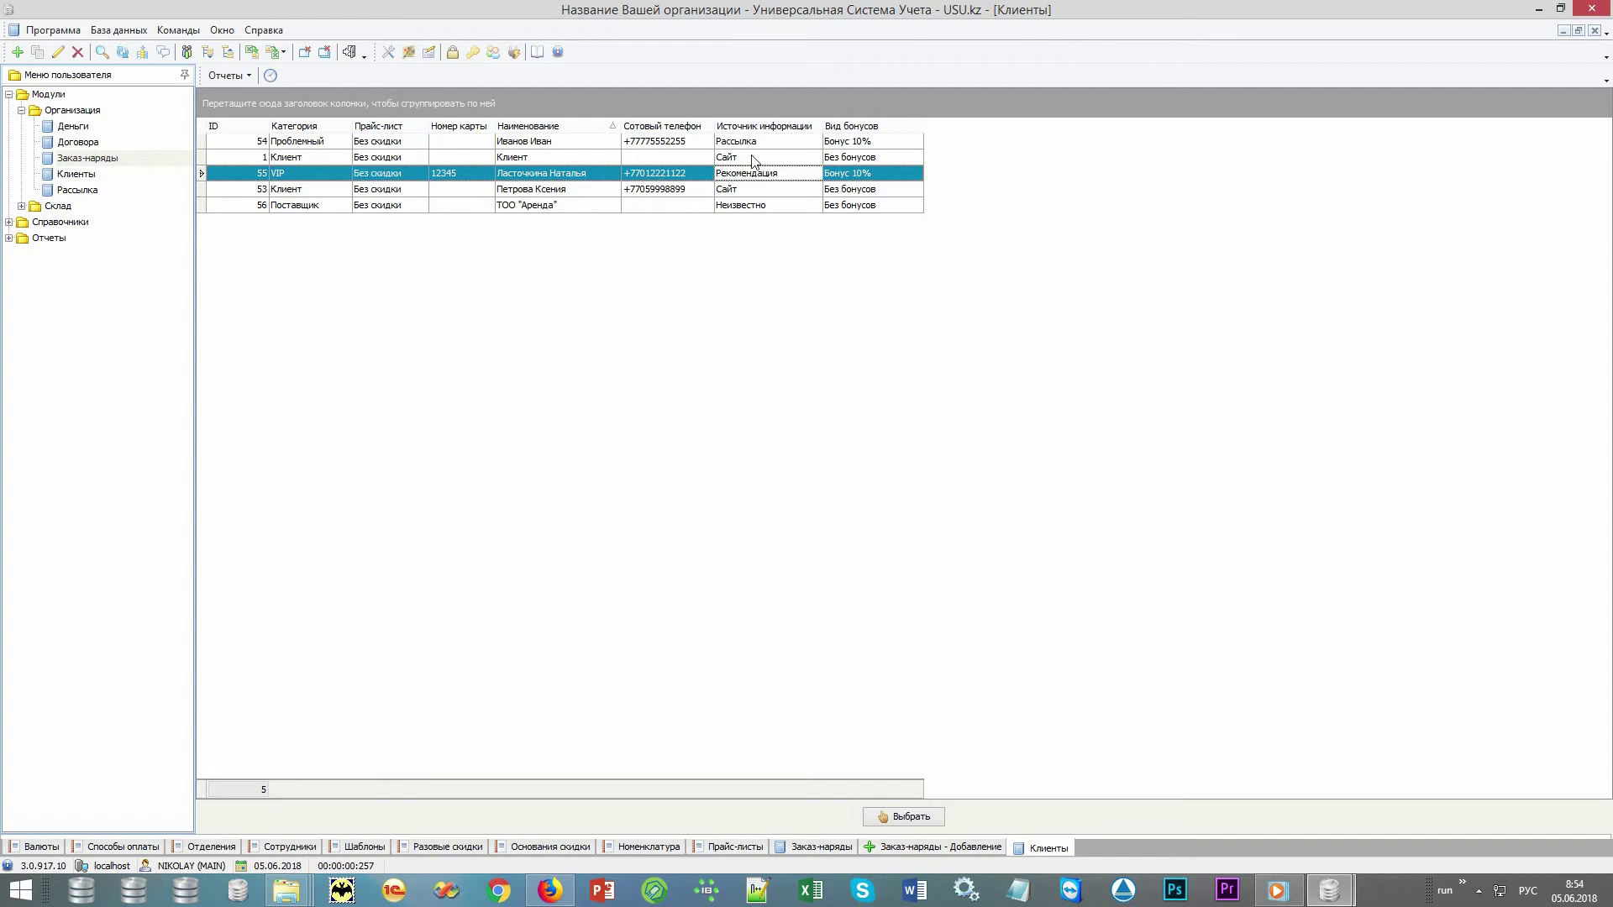
pyautogui.click(750, 159)
pyautogui.click(777, 144)
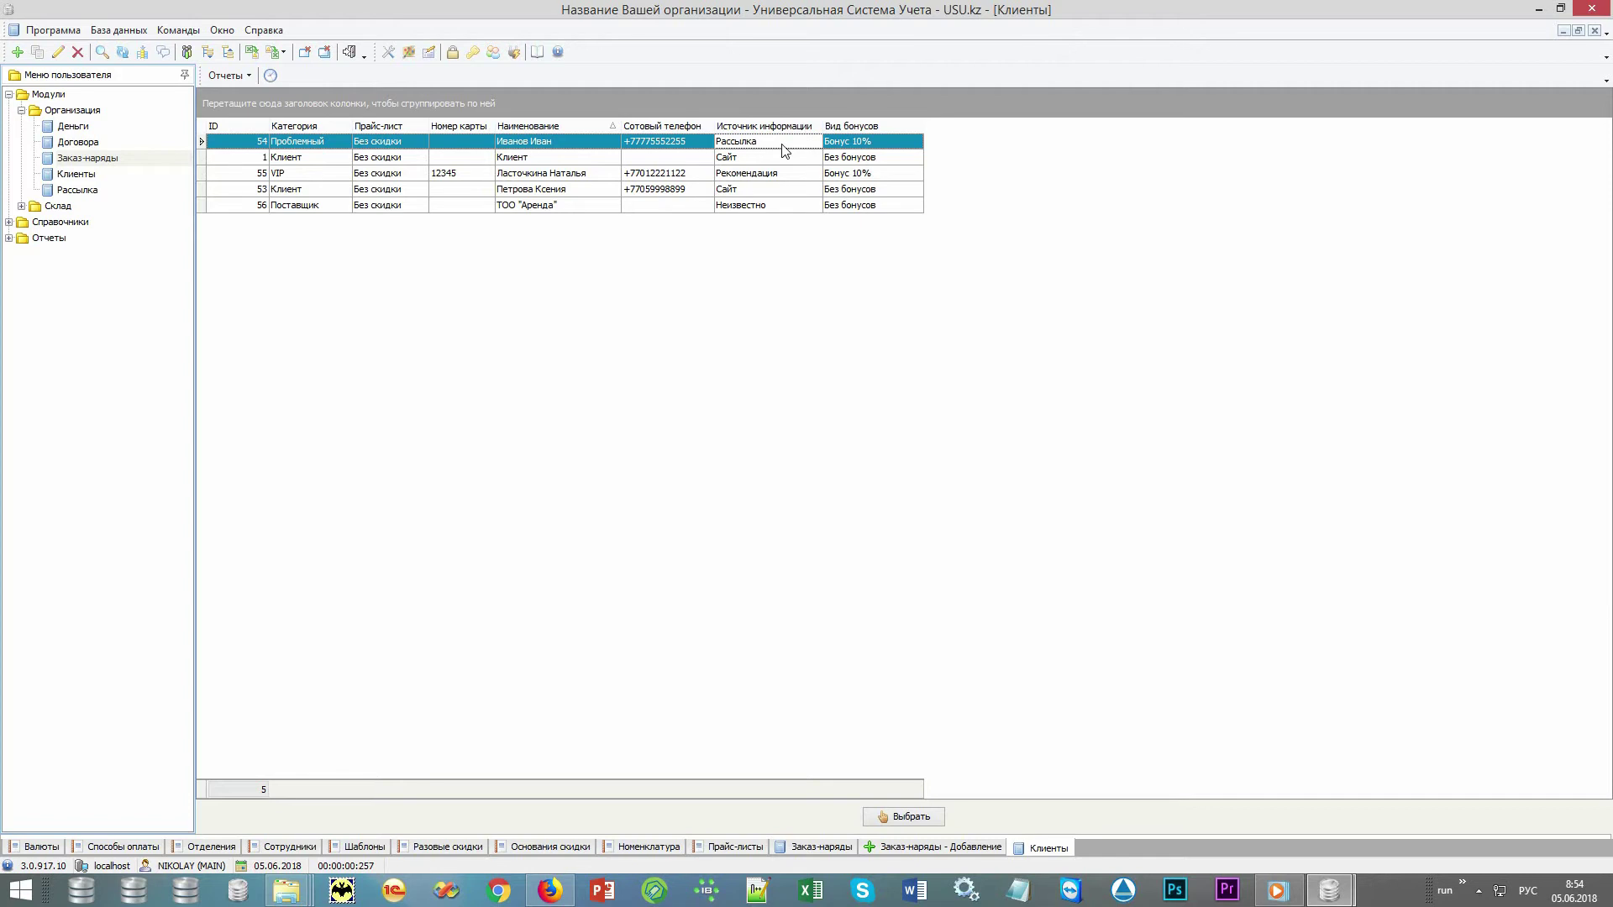
pyautogui.click(836, 145)
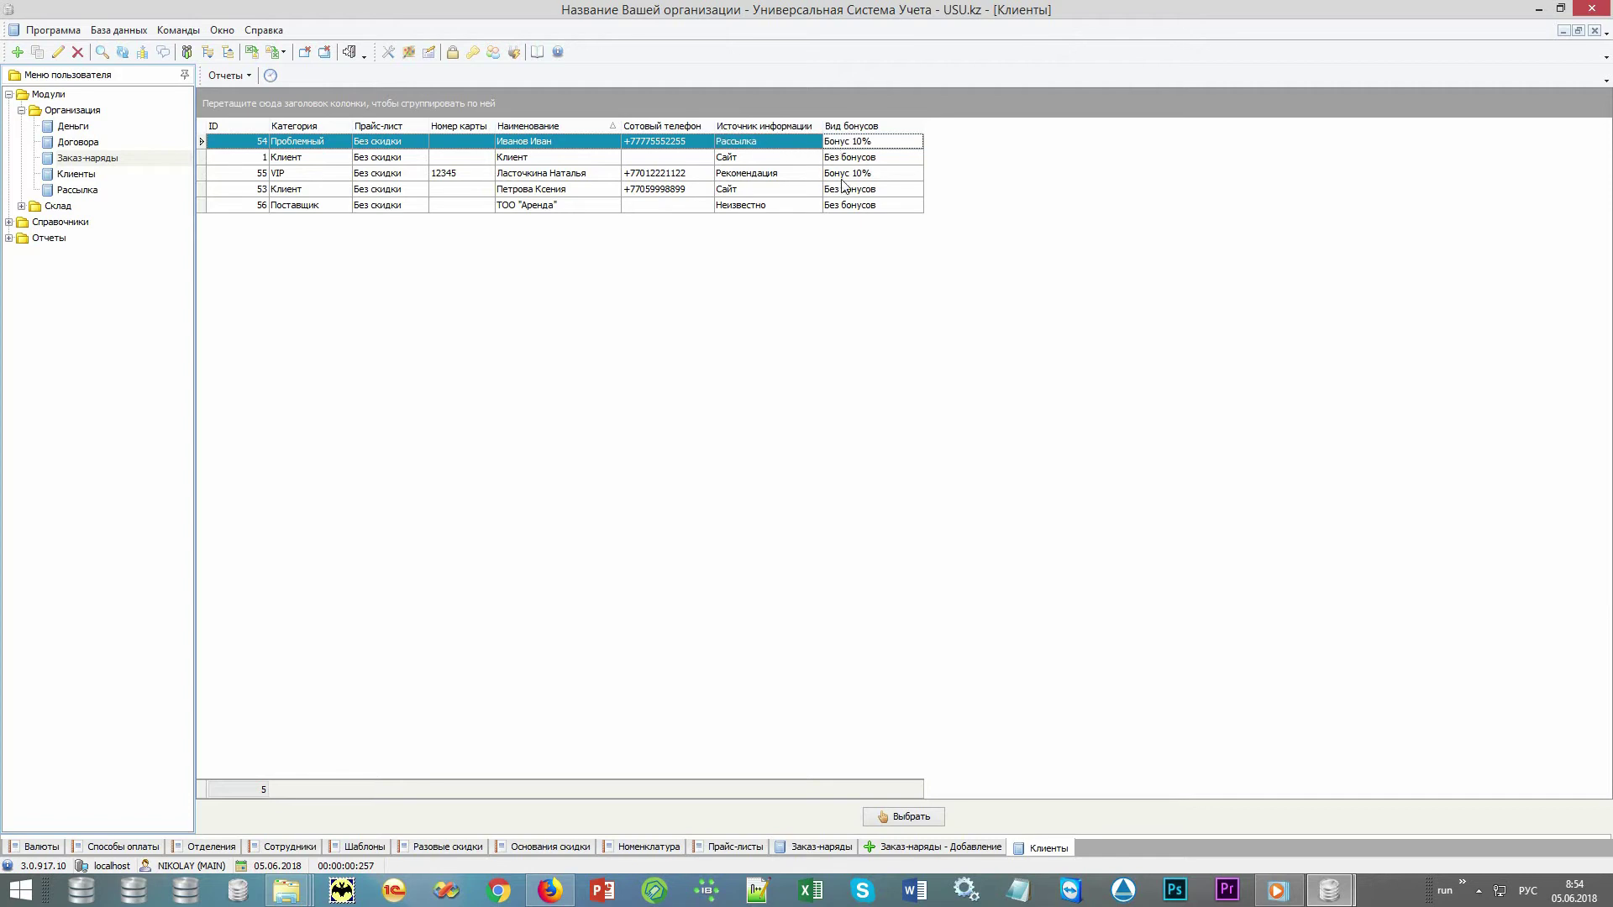
pyautogui.click(843, 176)
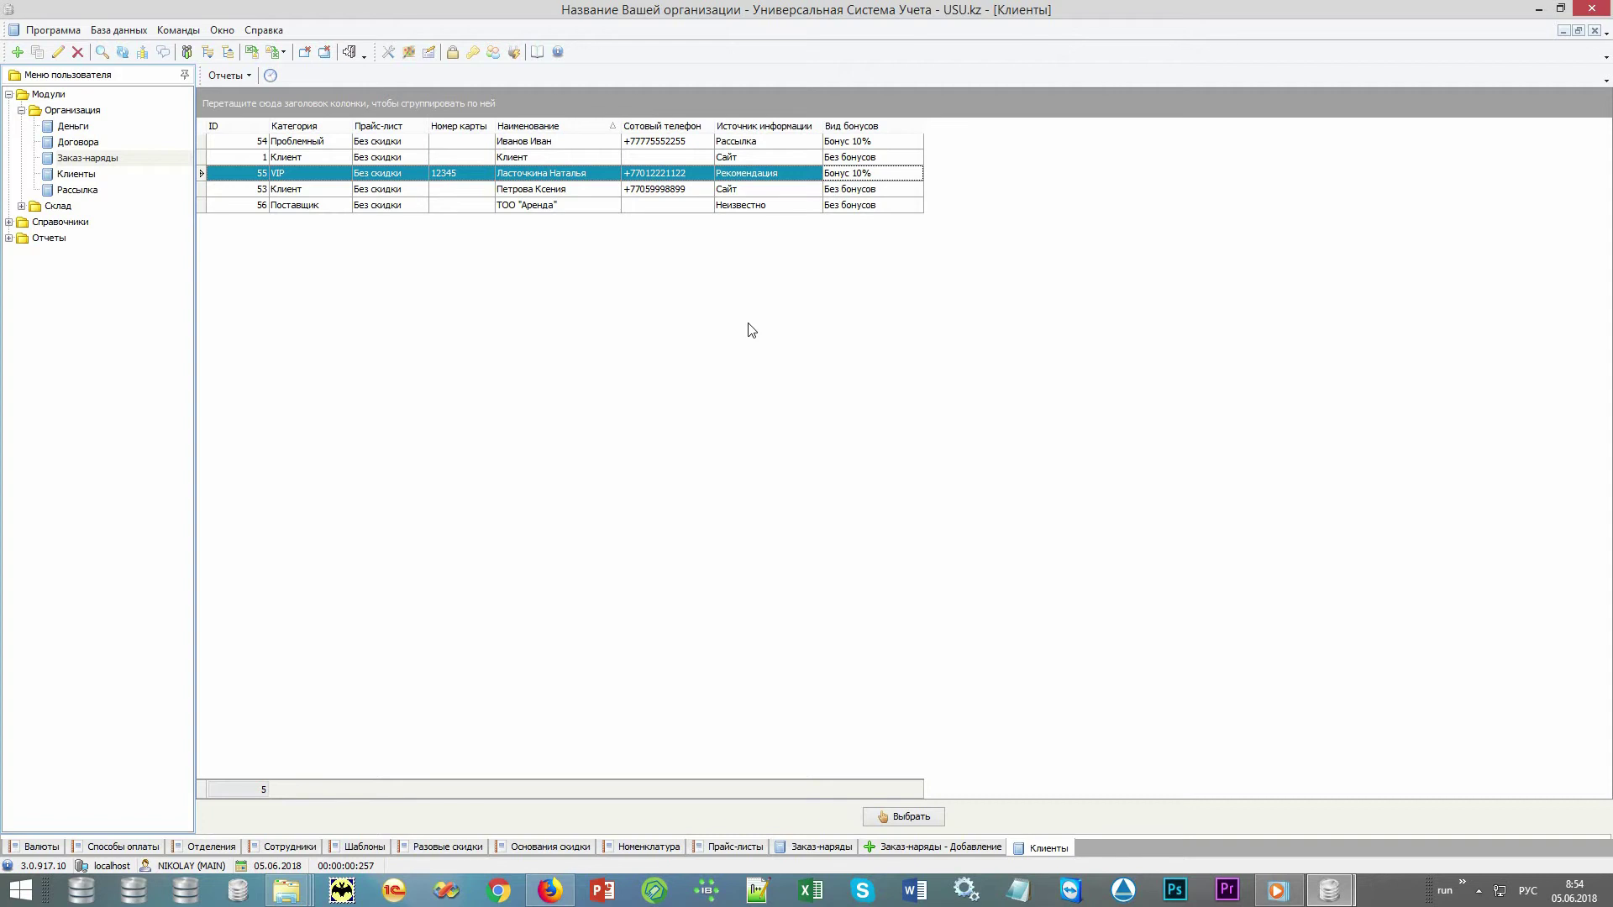
pyautogui.click(603, 174)
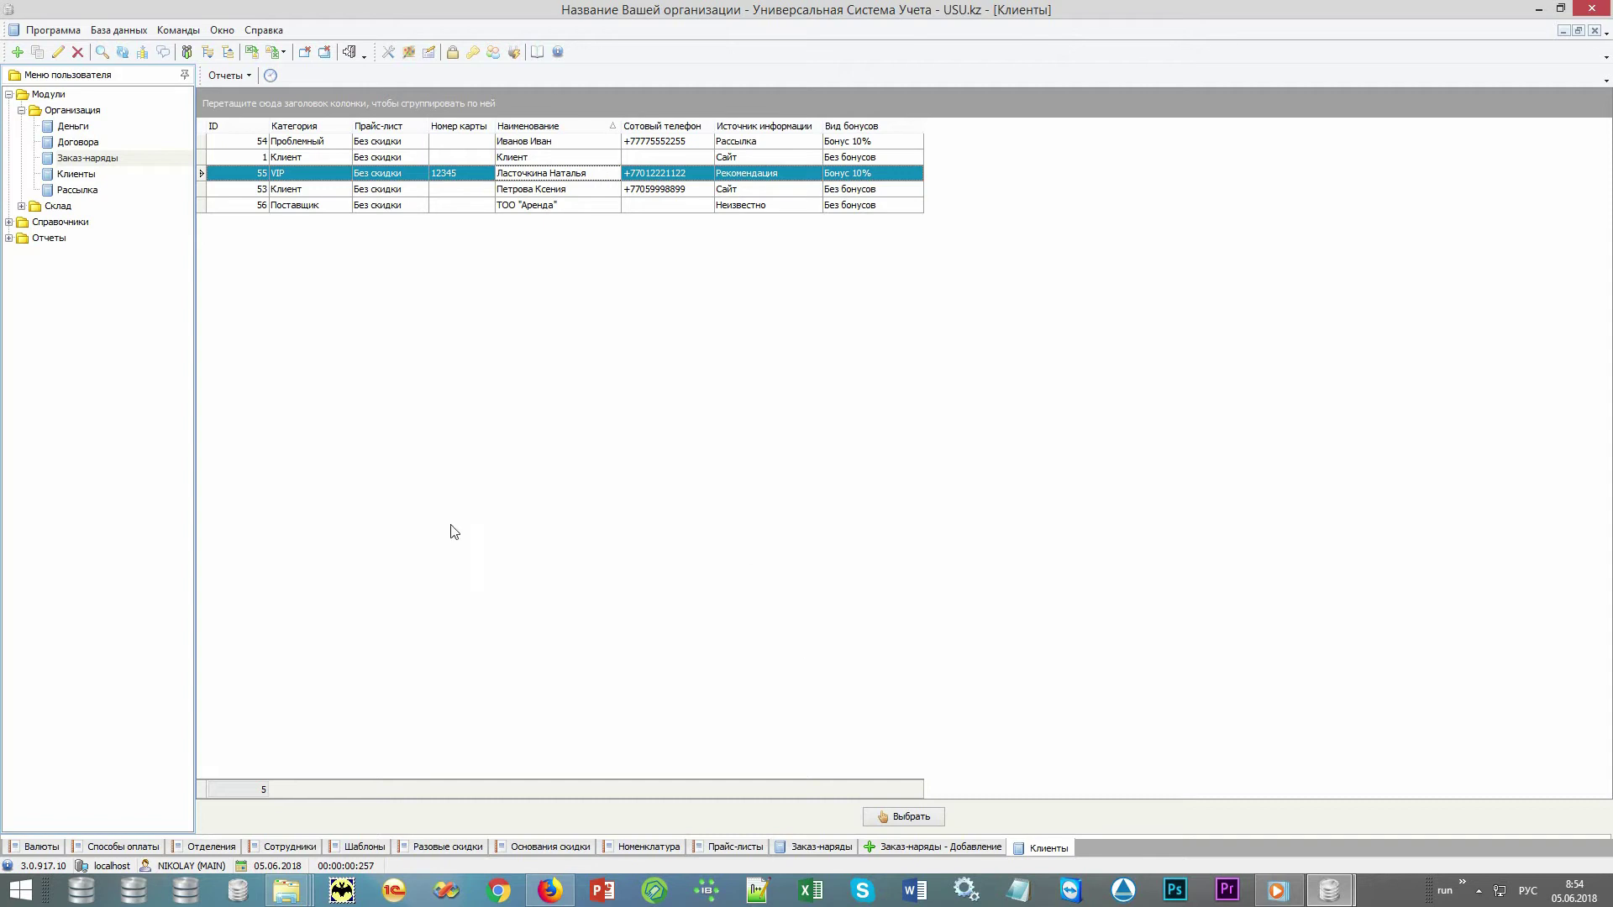
pyautogui.doubleClick(79, 239)
pyautogui.doubleClick(99, 271)
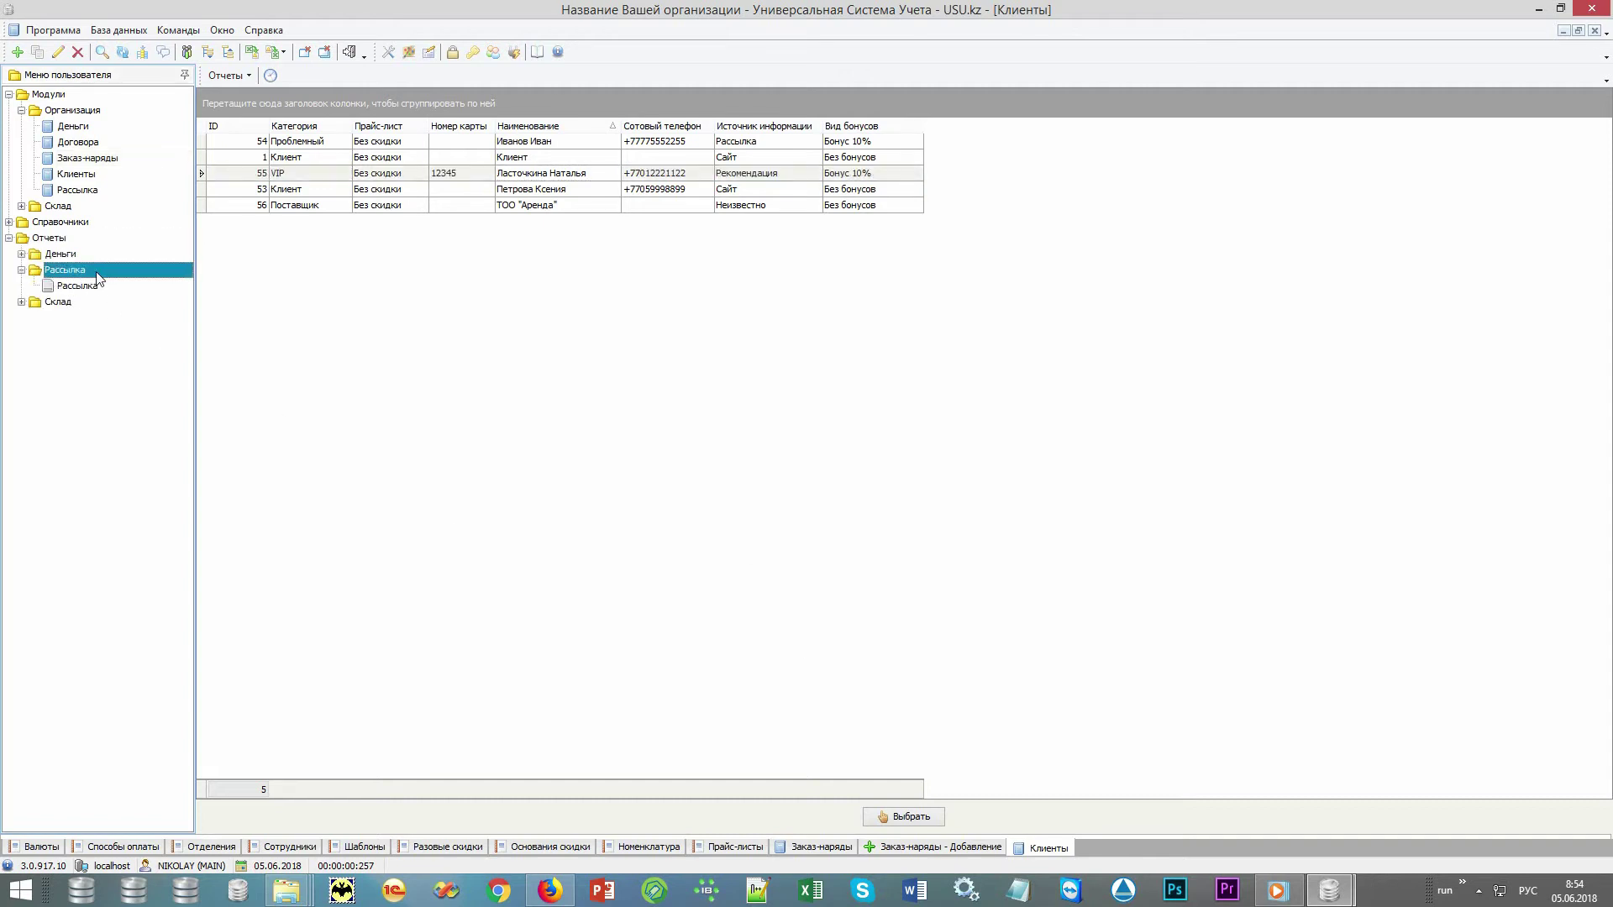
pyautogui.doubleClick(84, 287)
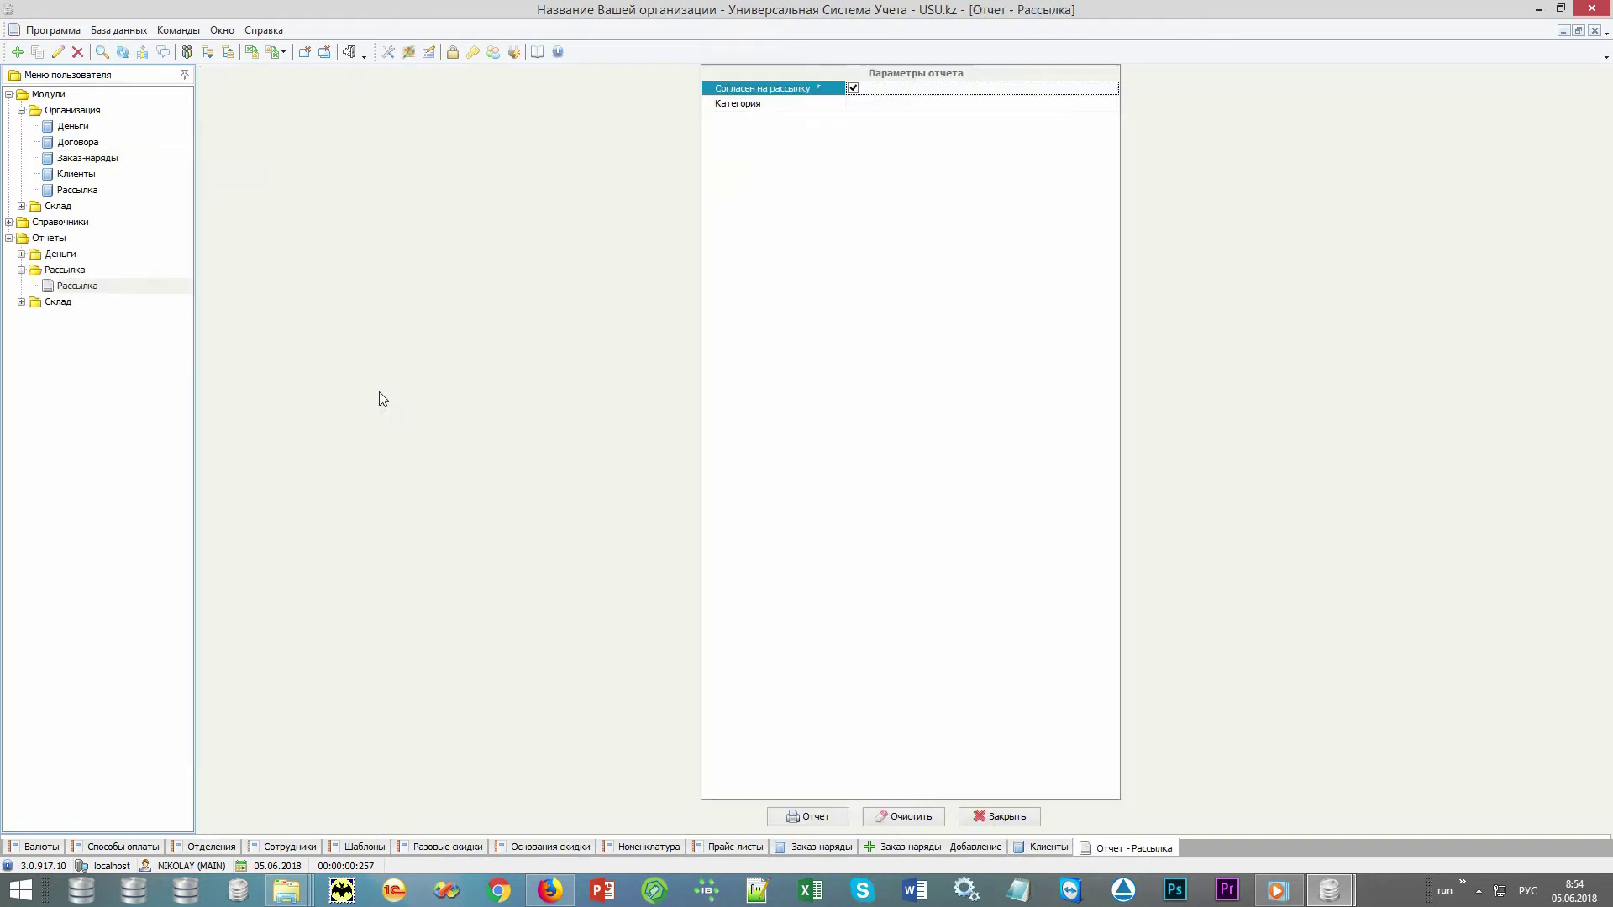
pyautogui.click(811, 816)
pyautogui.click(595, 76)
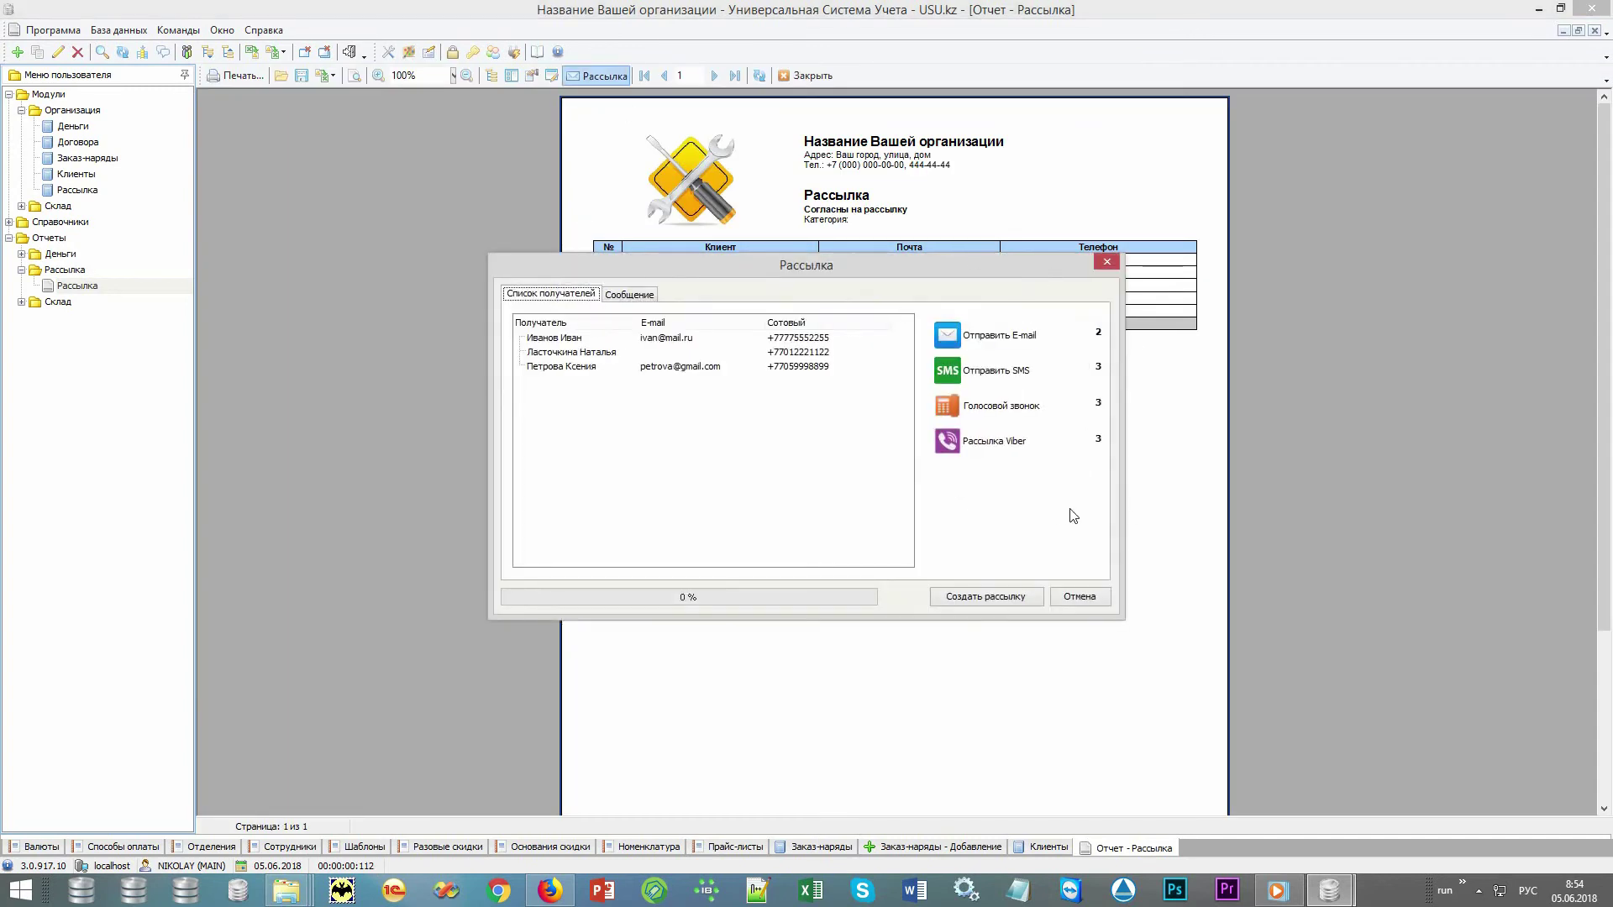
pyautogui.click(1080, 597)
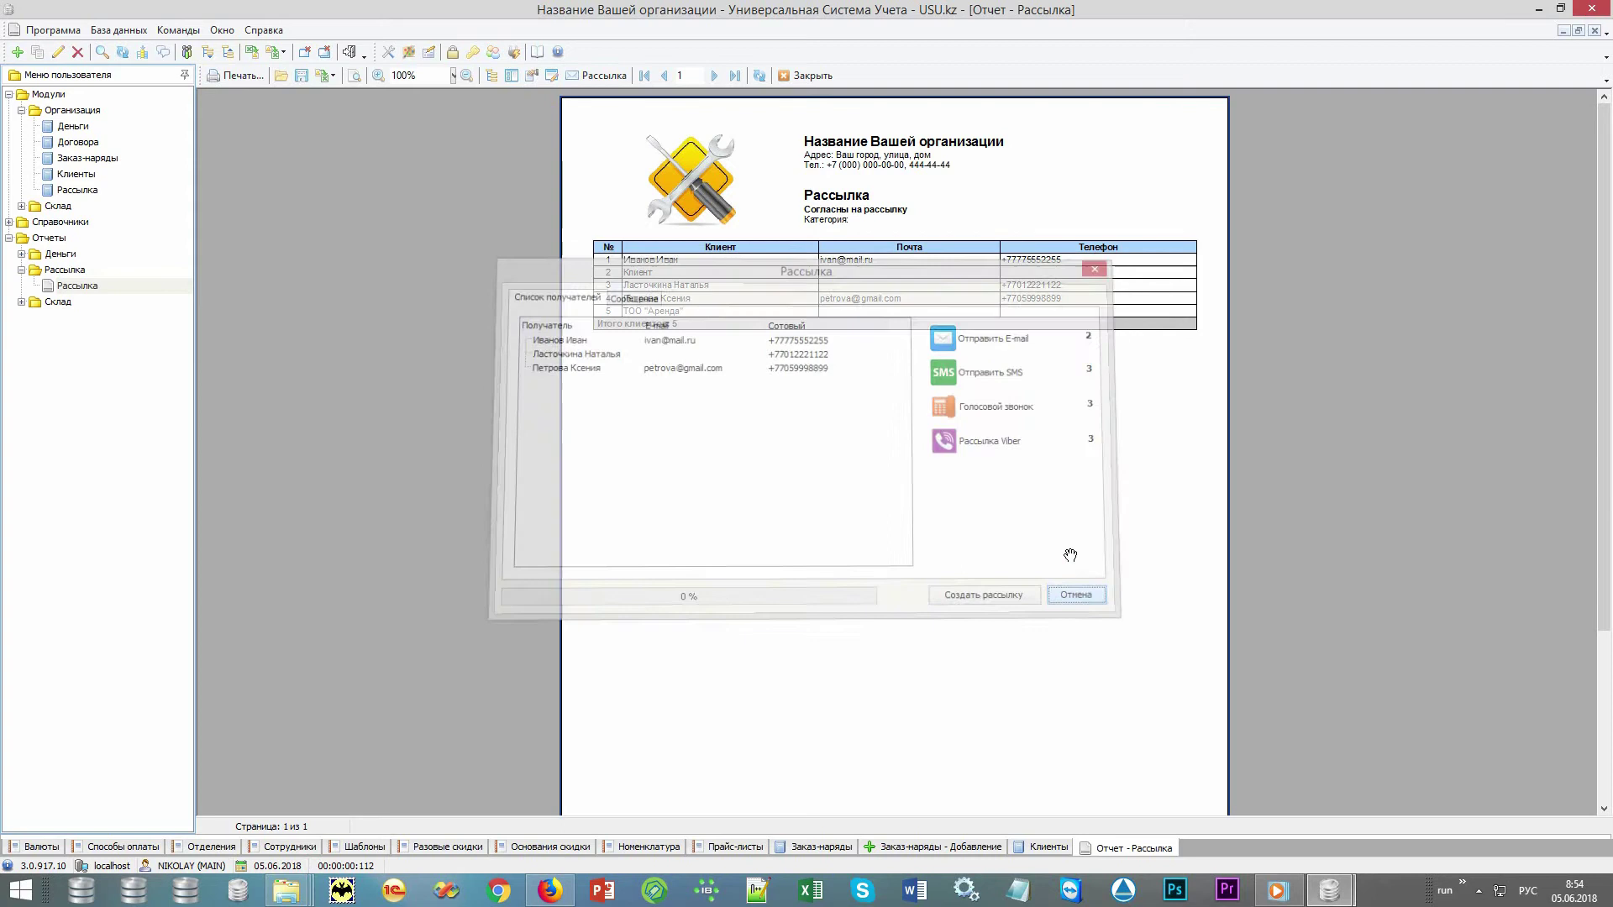
pyautogui.click(812, 75)
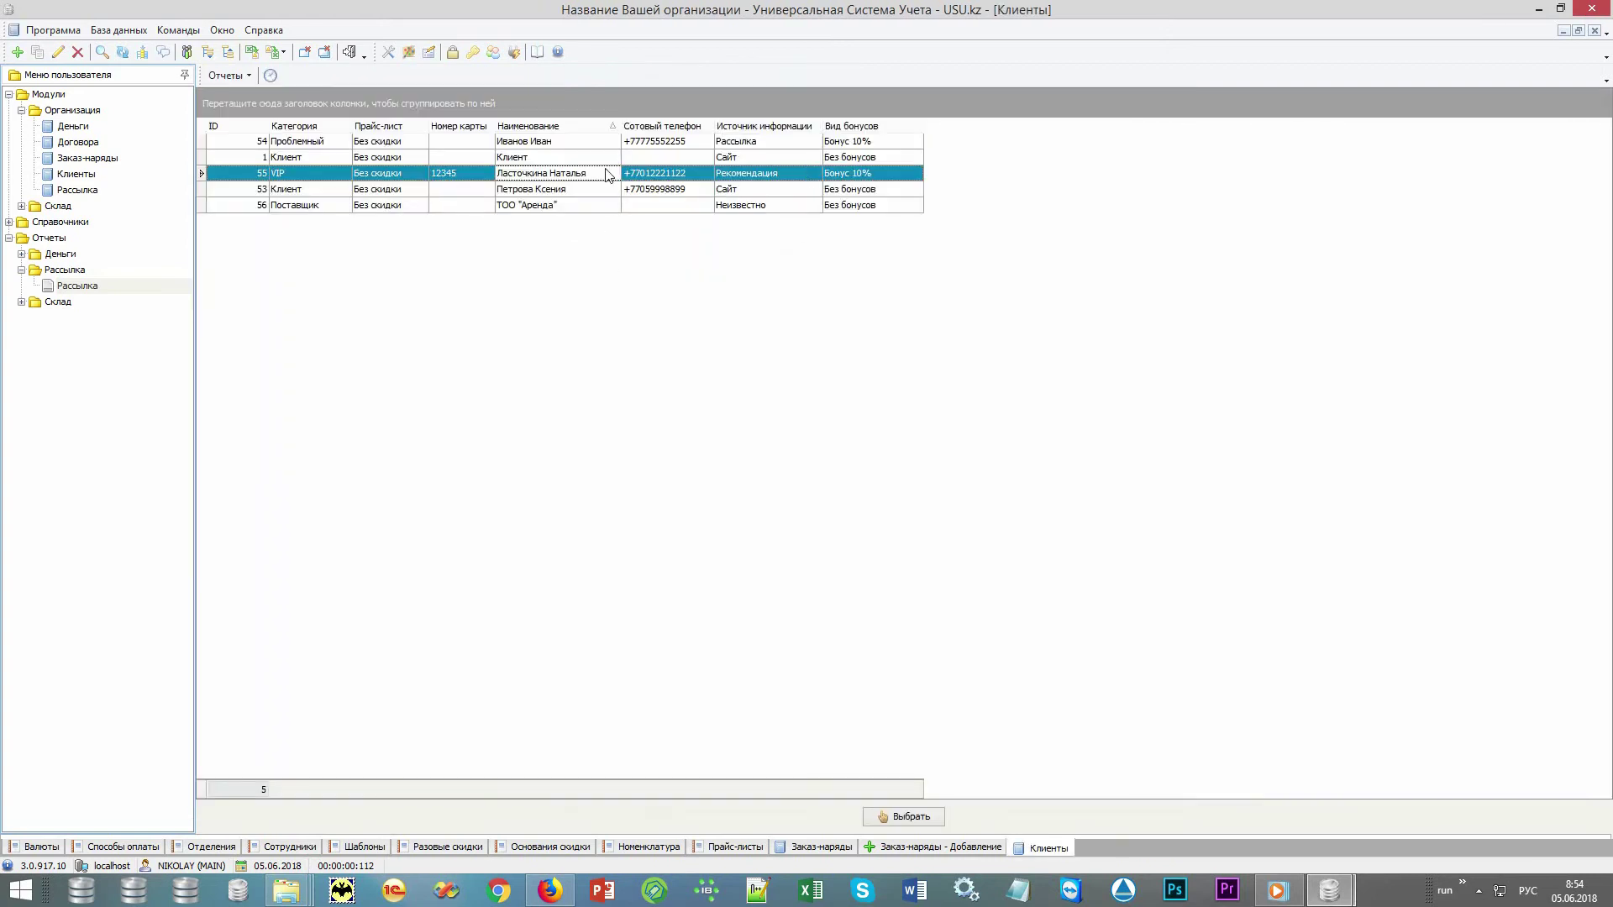
# Choose the VIP client and set product type Монитор and manufacturer LG
pyautogui.click(901, 817)
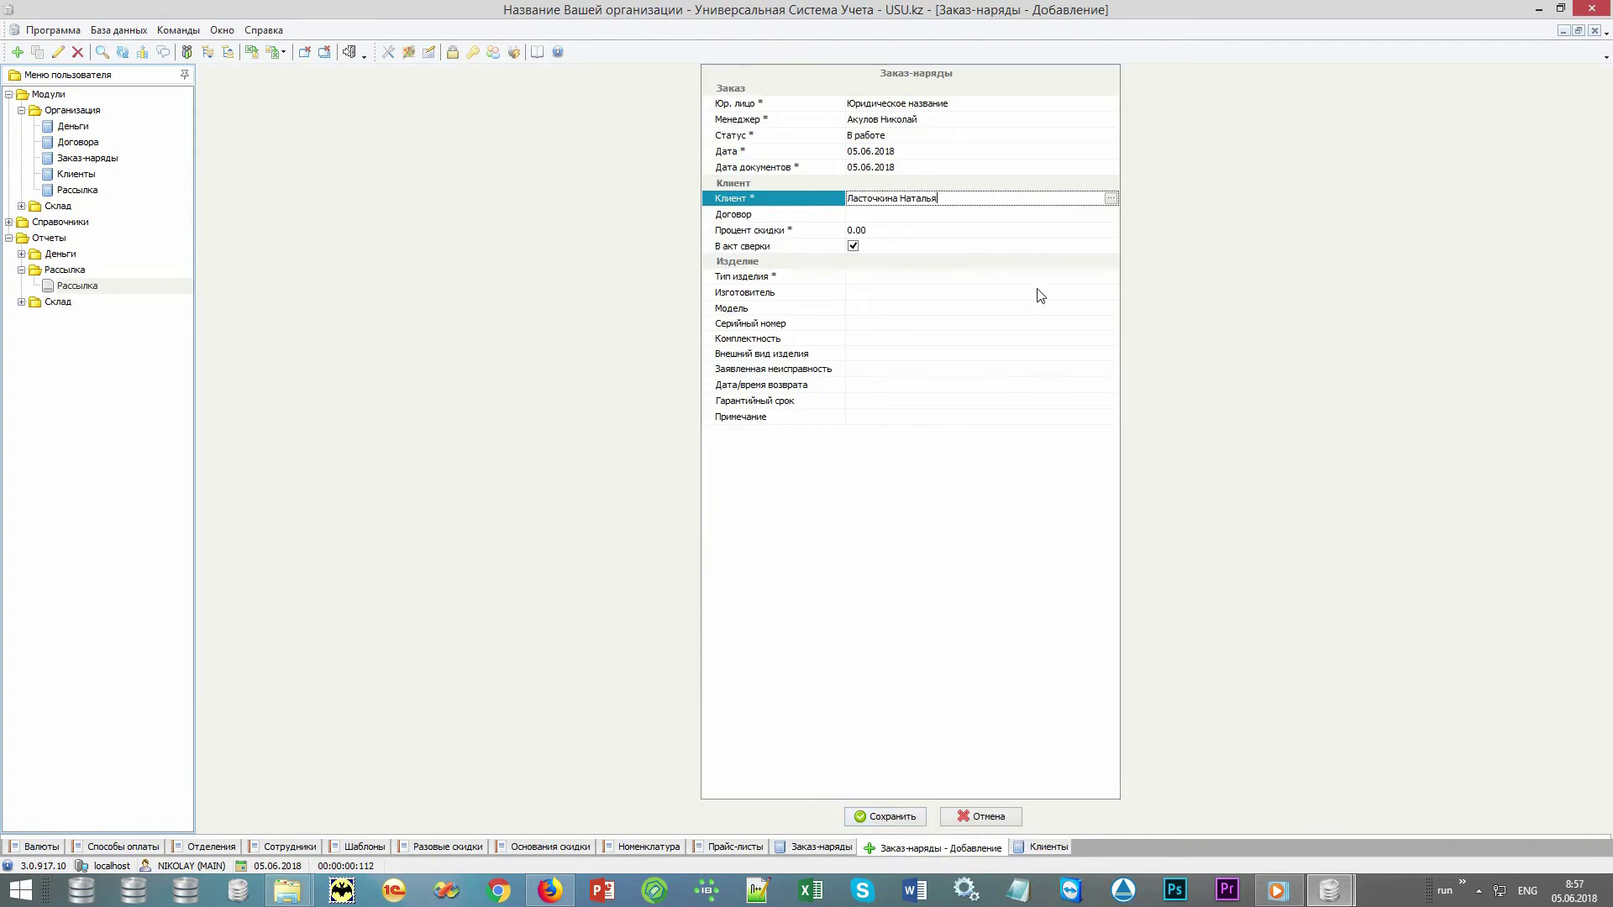
pyautogui.click(1045, 277)
pyautogui.click(1110, 283)
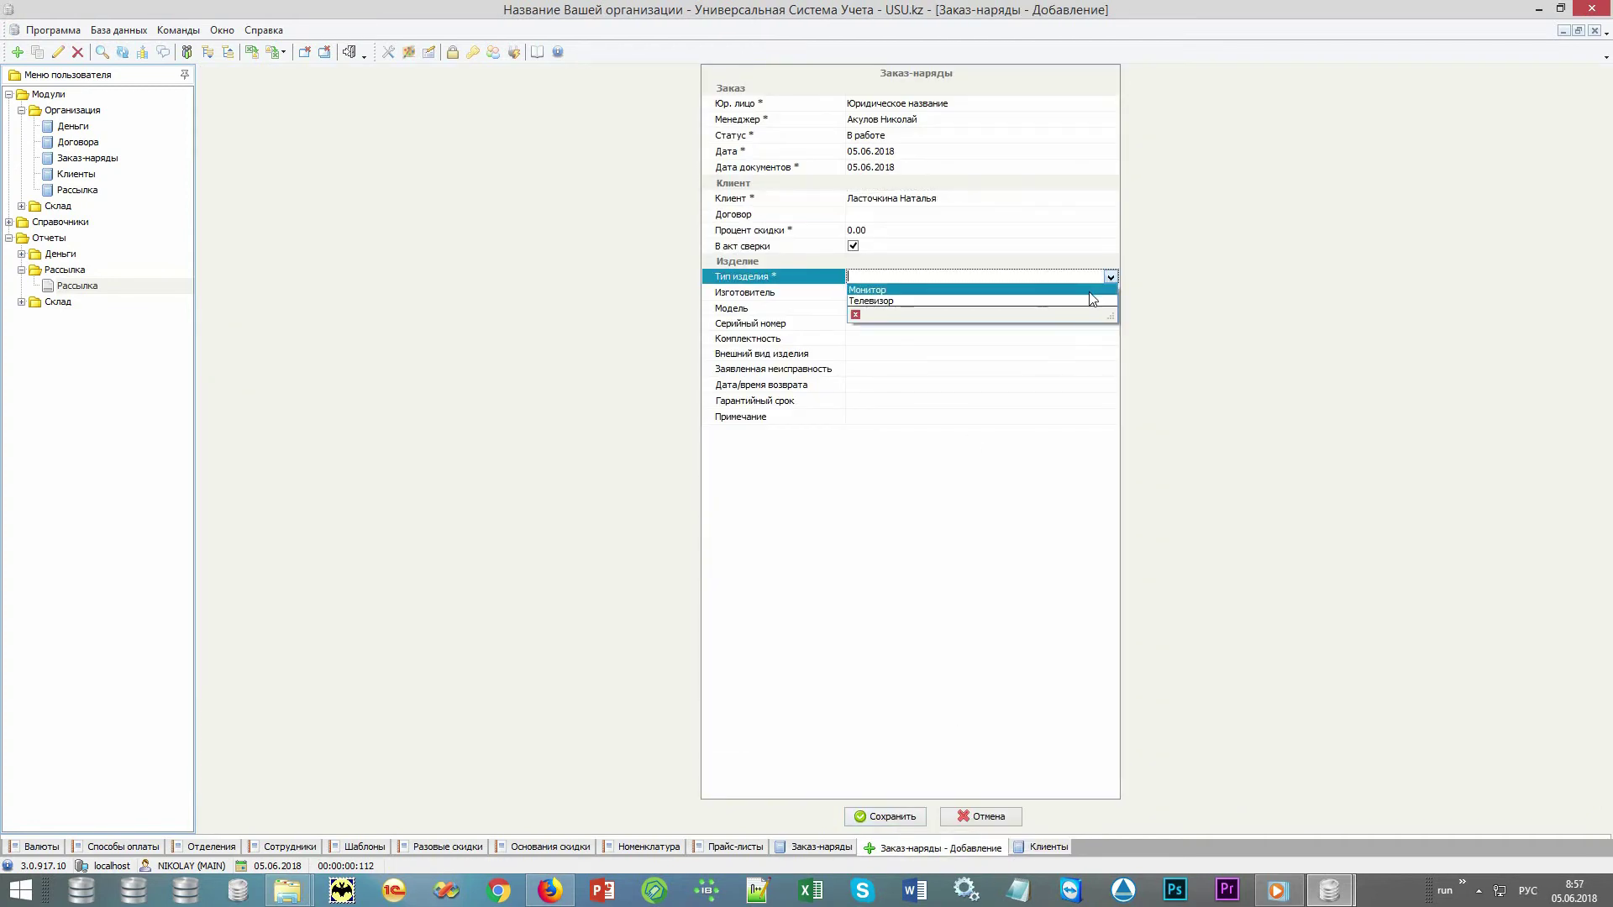
pyautogui.click(1091, 299)
pyautogui.click(1107, 292)
pyautogui.click(1111, 292)
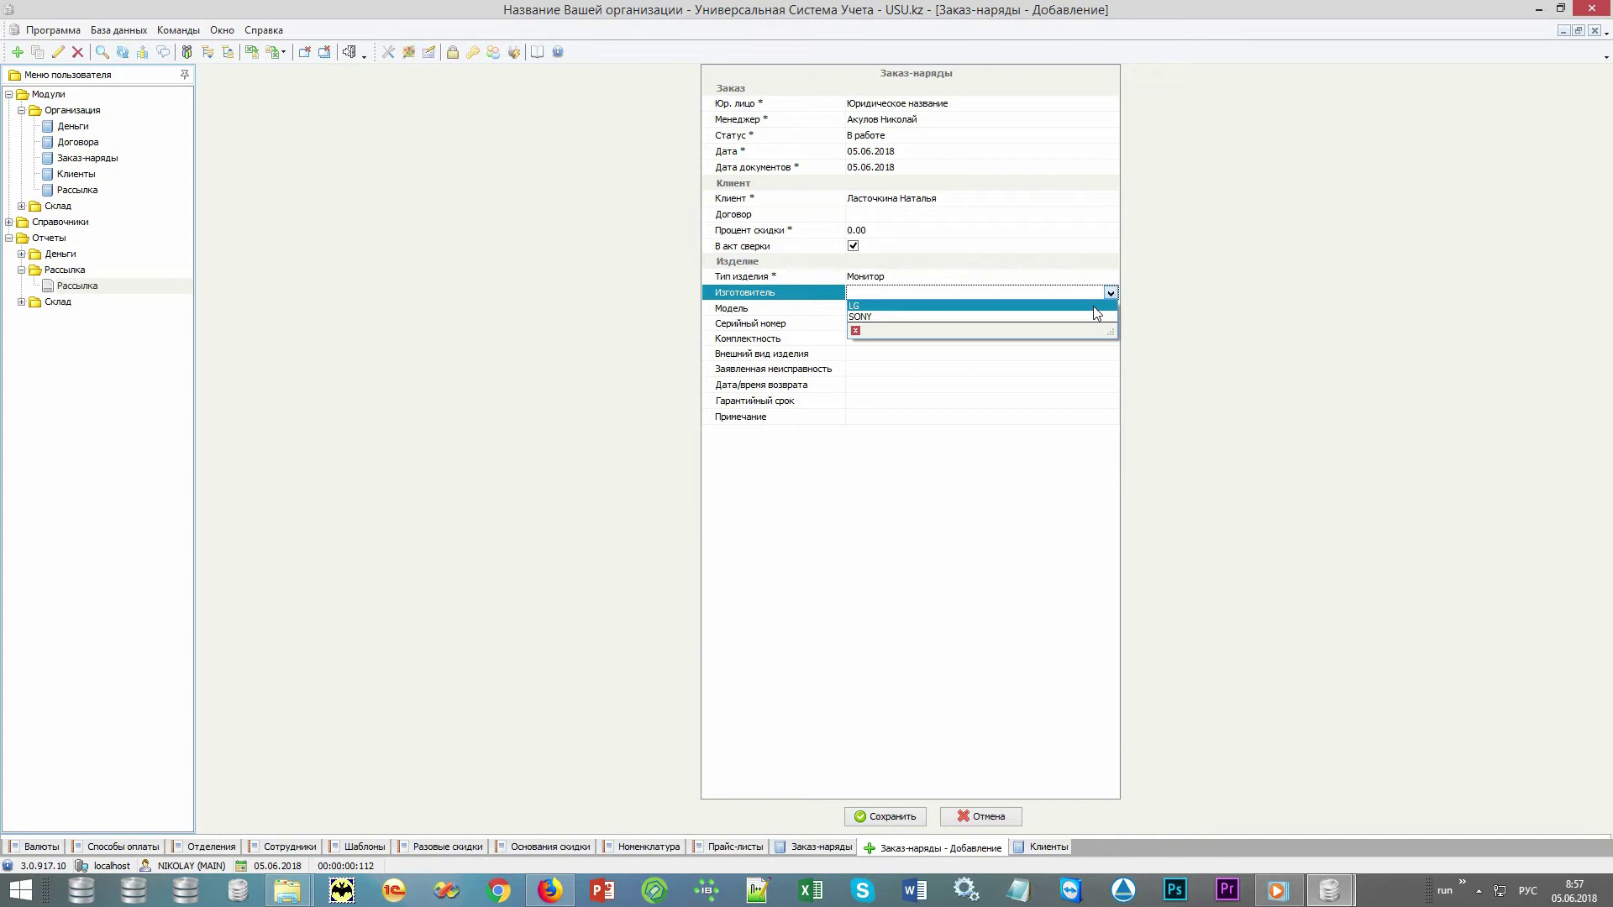
pyautogui.click(1092, 306)
# Pass through the model, serial, completeness, fault, return date and warranty fields, then save order 4
pyautogui.click(981, 308)
pyautogui.click(933, 326)
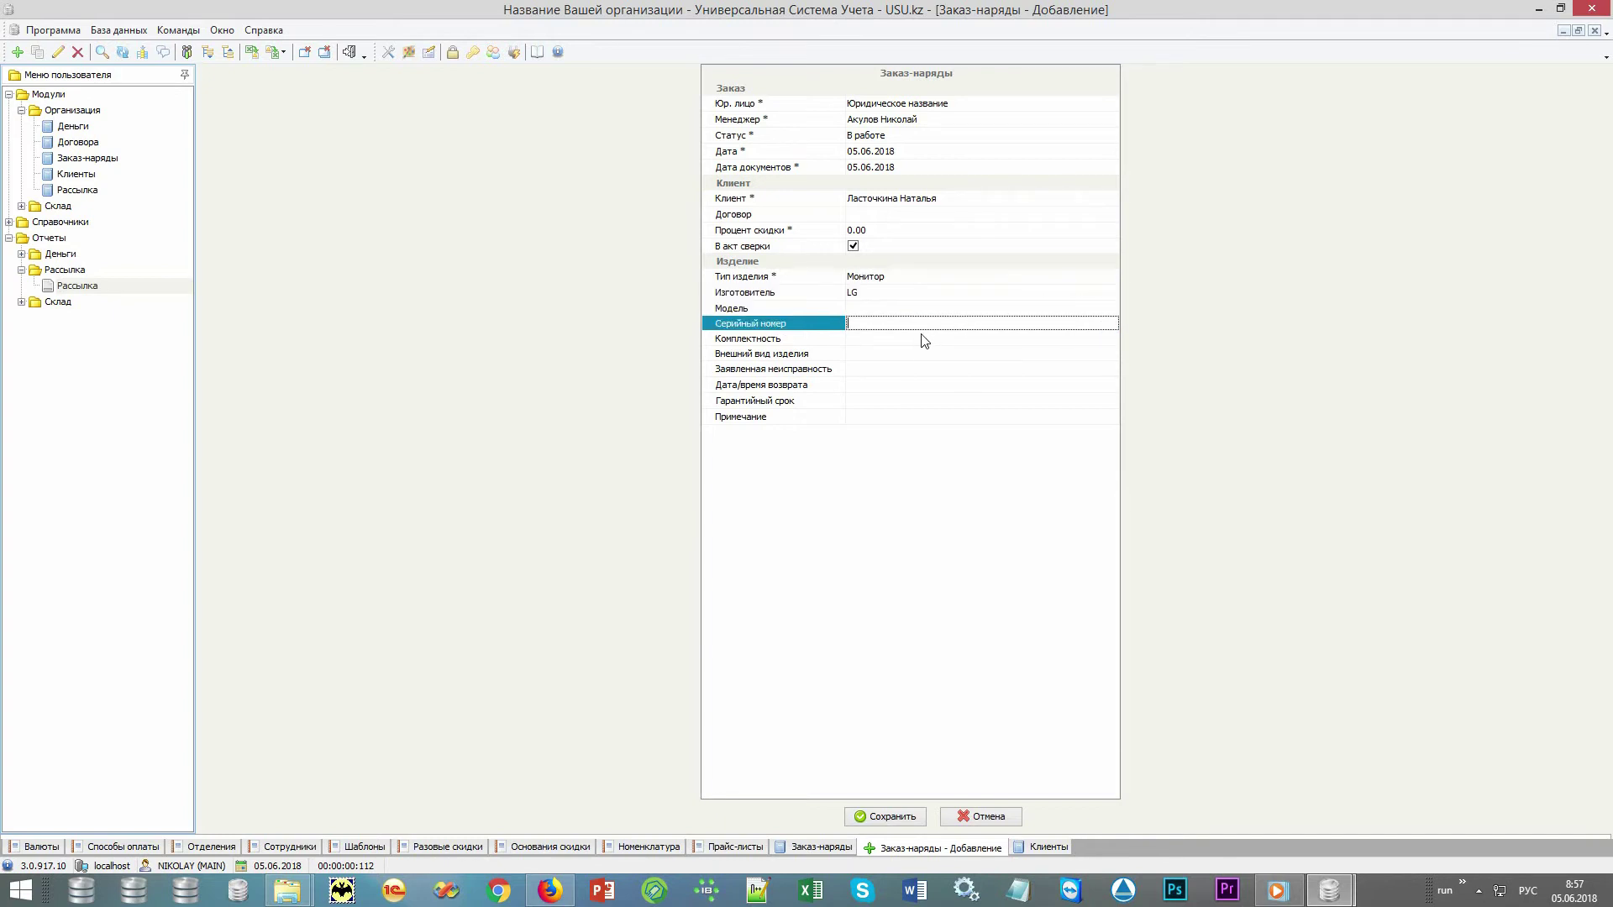
pyautogui.click(921, 340)
pyautogui.click(909, 354)
pyautogui.click(914, 369)
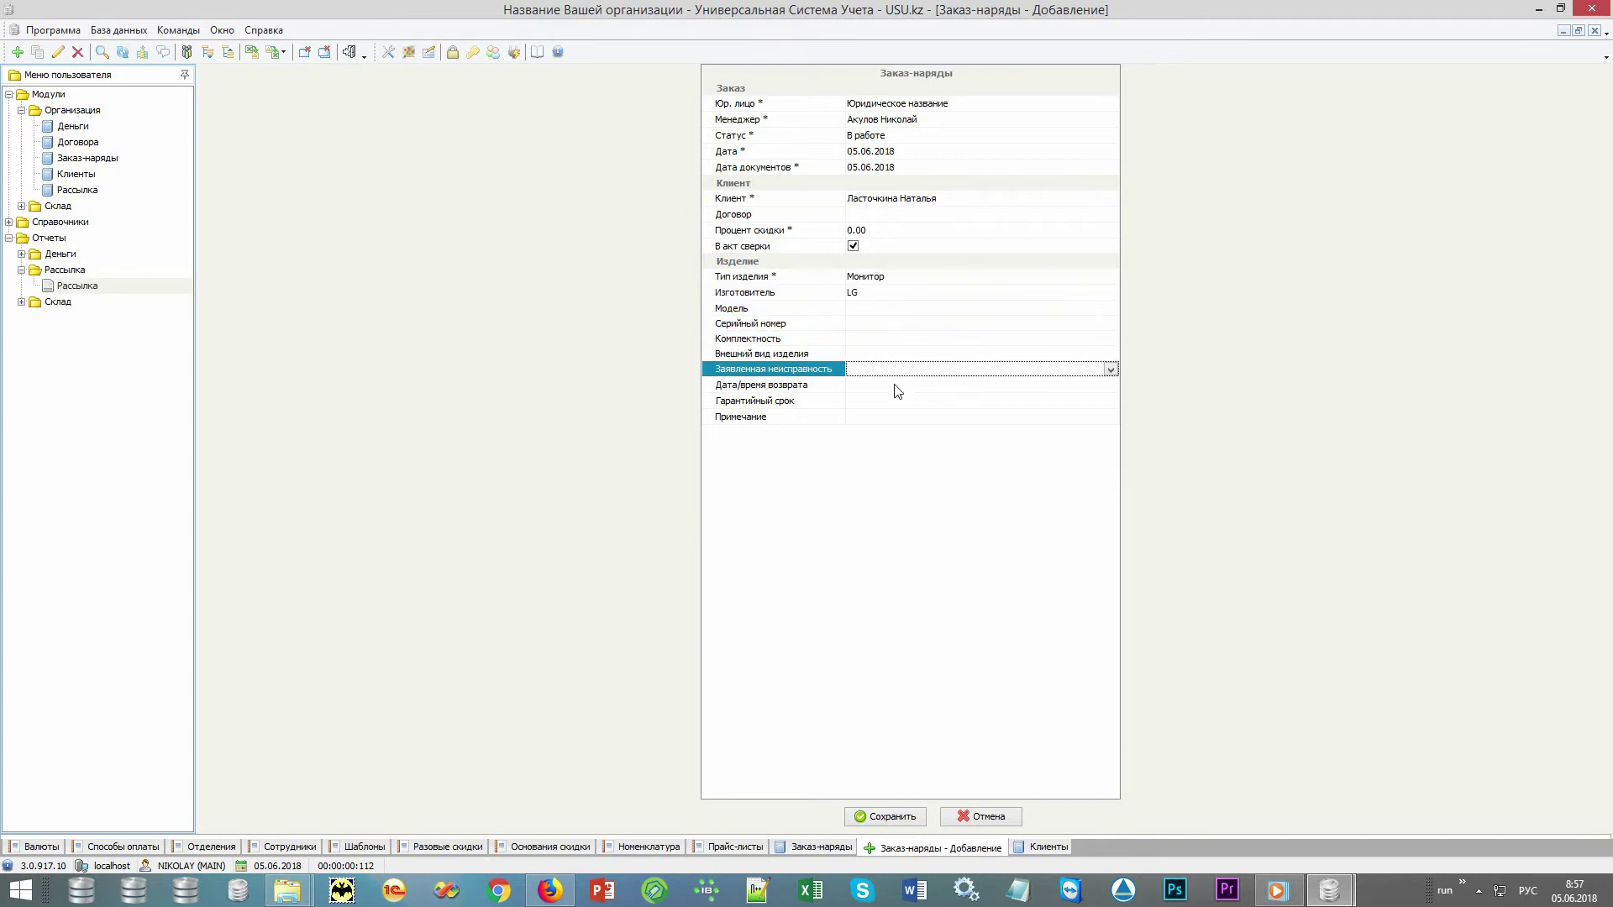
pyautogui.click(893, 387)
pyautogui.click(884, 401)
pyautogui.click(857, 813)
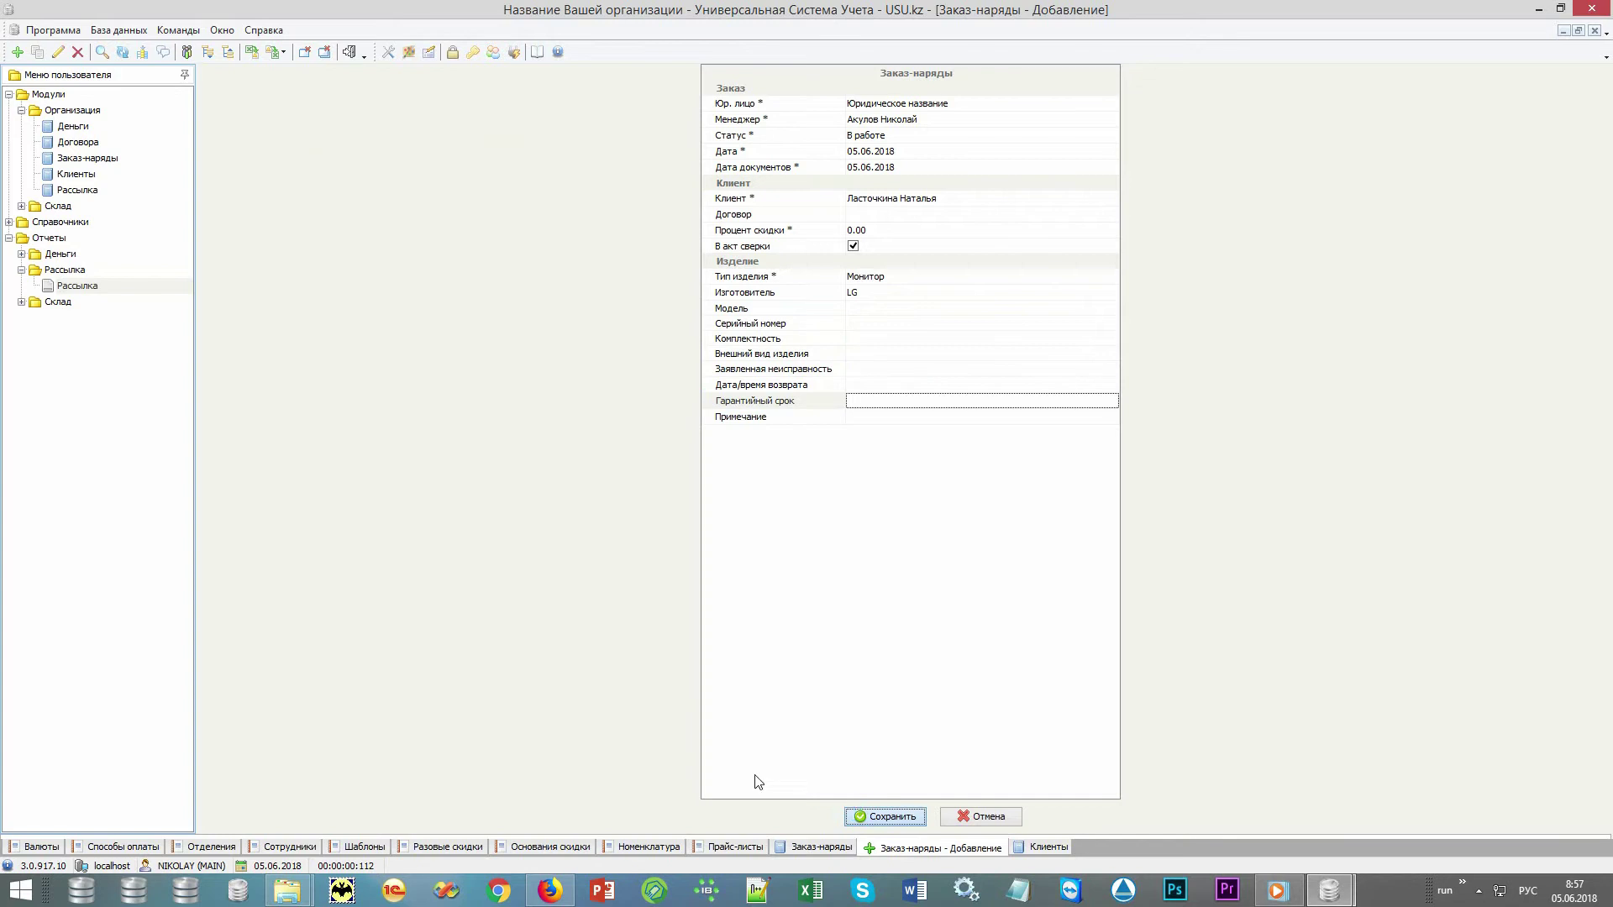
# Attach D:\TEMP\images\monitor\monitor.jpg as the order's photo and save it
pyautogui.click(492, 526)
pyautogui.rightClick(504, 667)
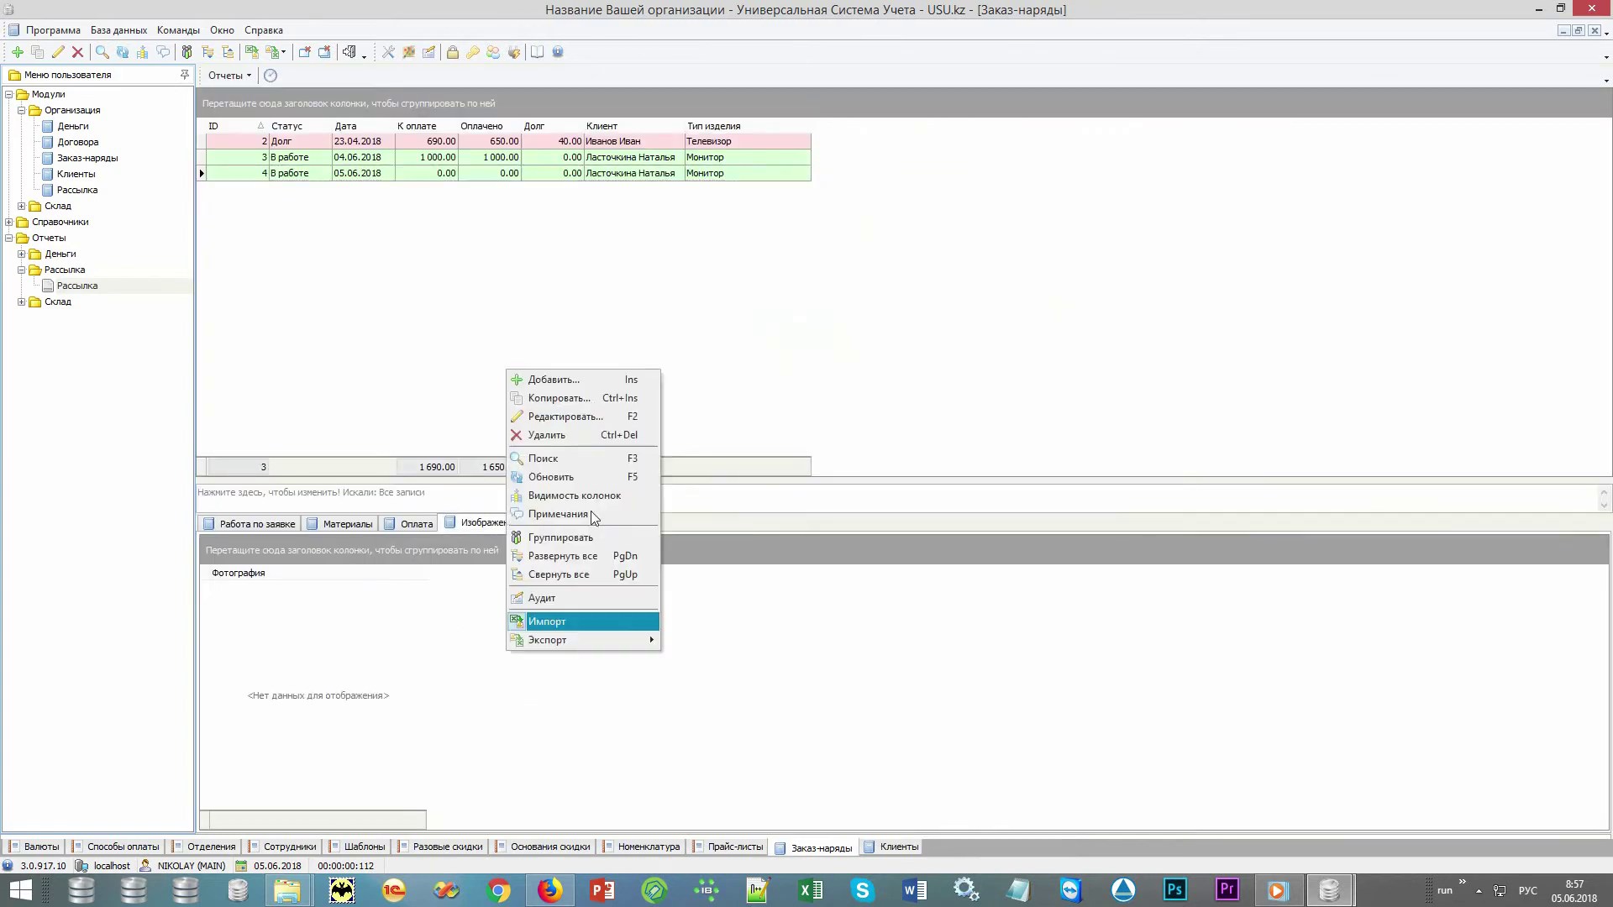
pyautogui.click(546, 379)
pyautogui.rightClick(918, 94)
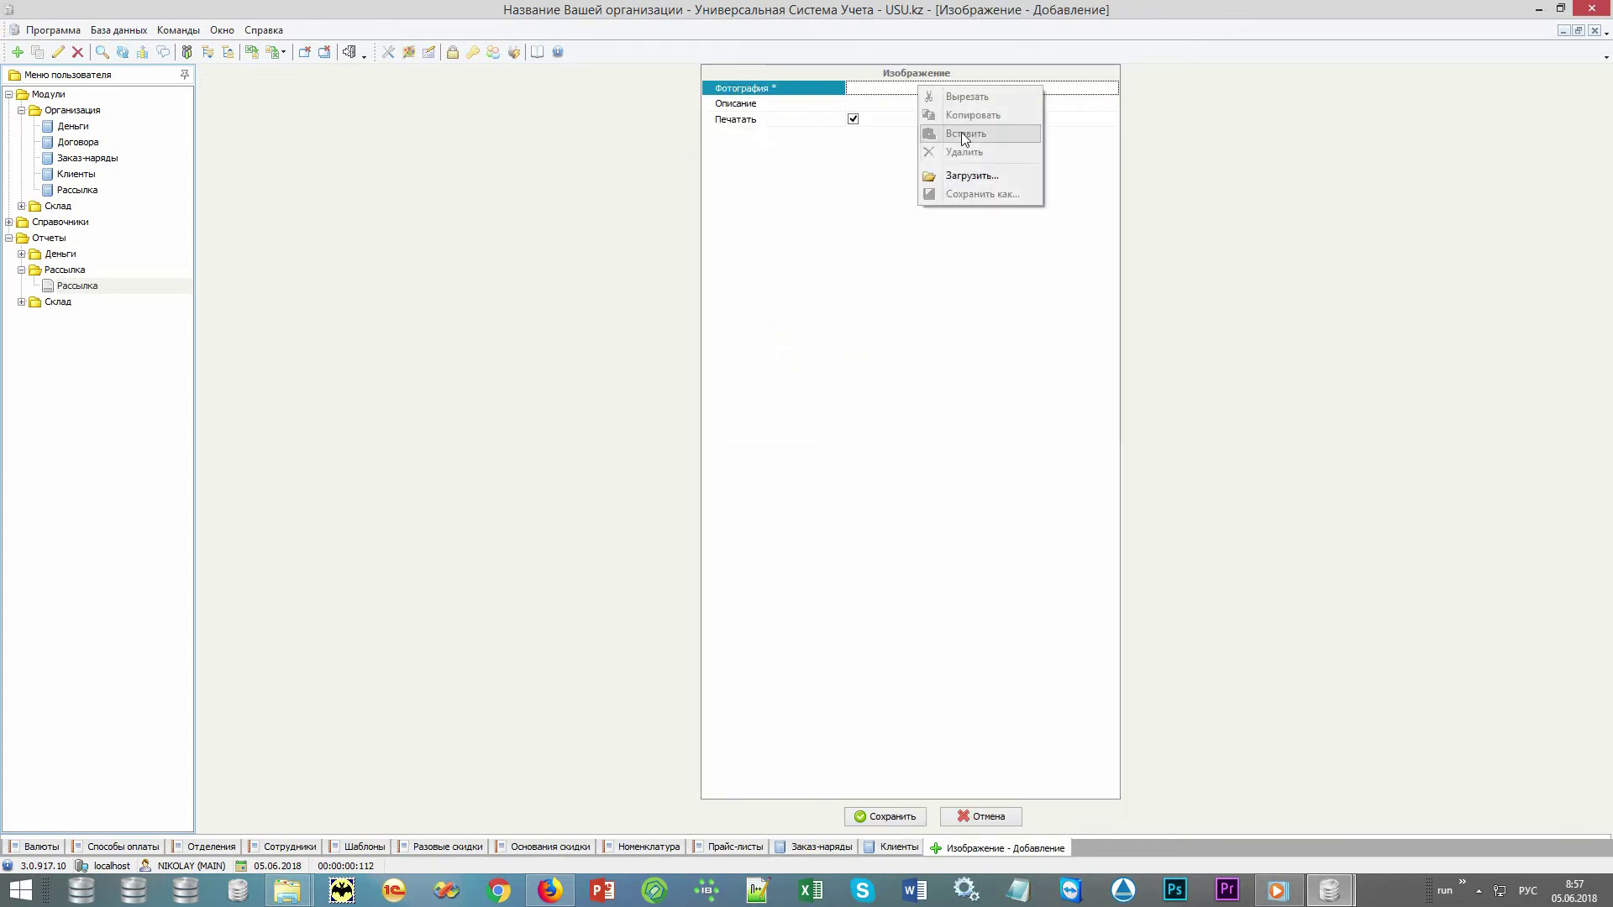
pyautogui.click(976, 173)
pyautogui.click(246, 61)
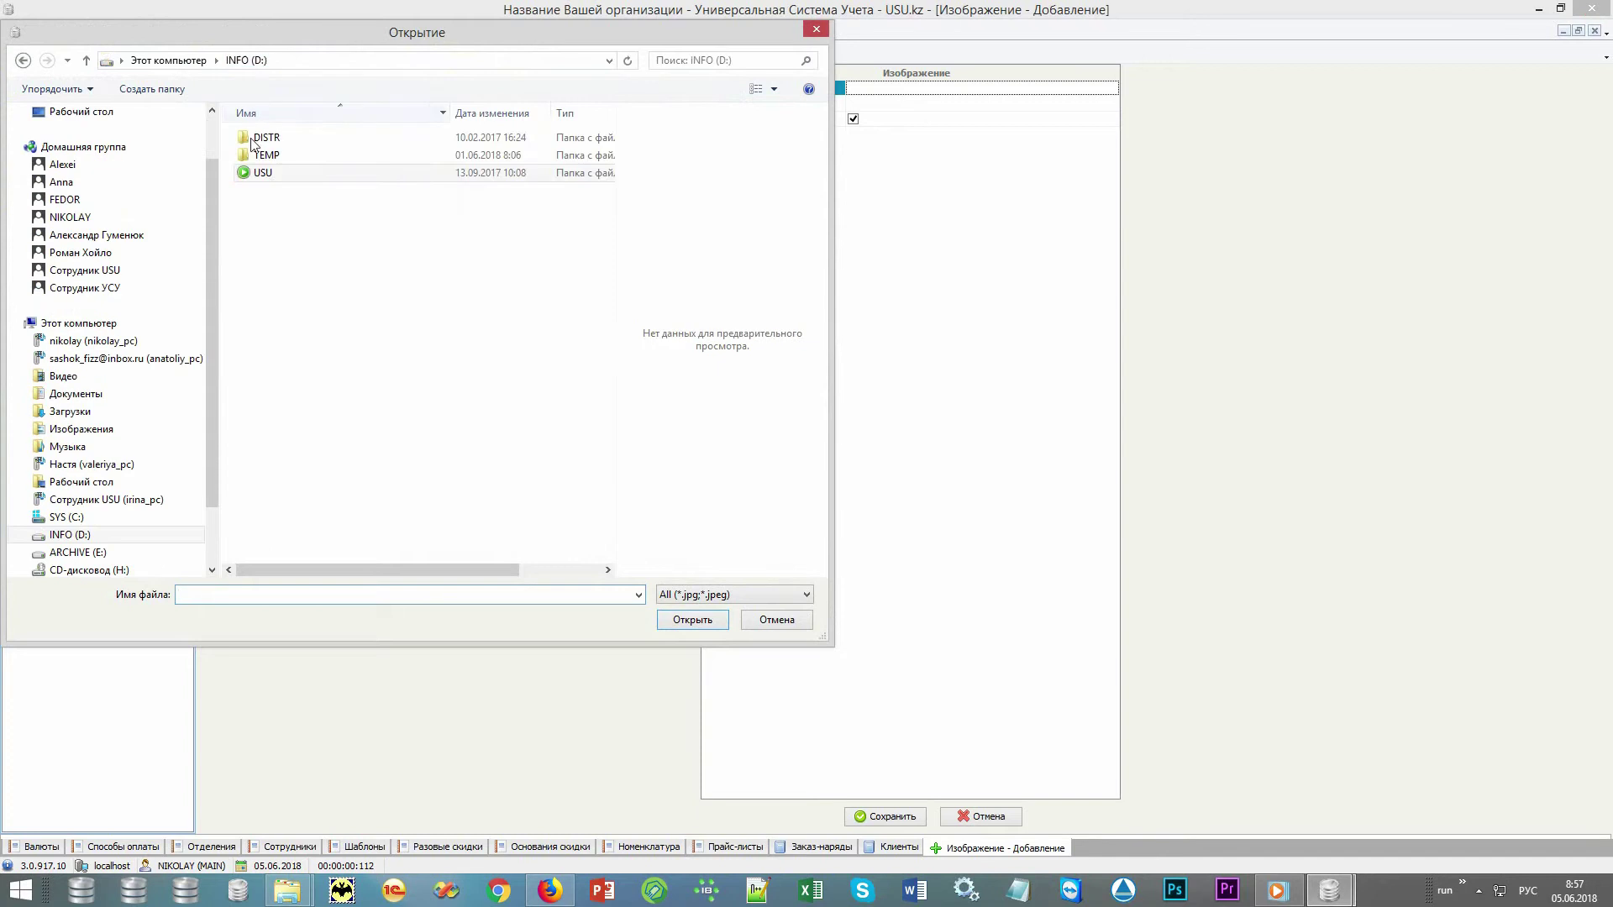
pyautogui.doubleClick(268, 155)
pyautogui.doubleClick(267, 138)
pyautogui.doubleClick(267, 137)
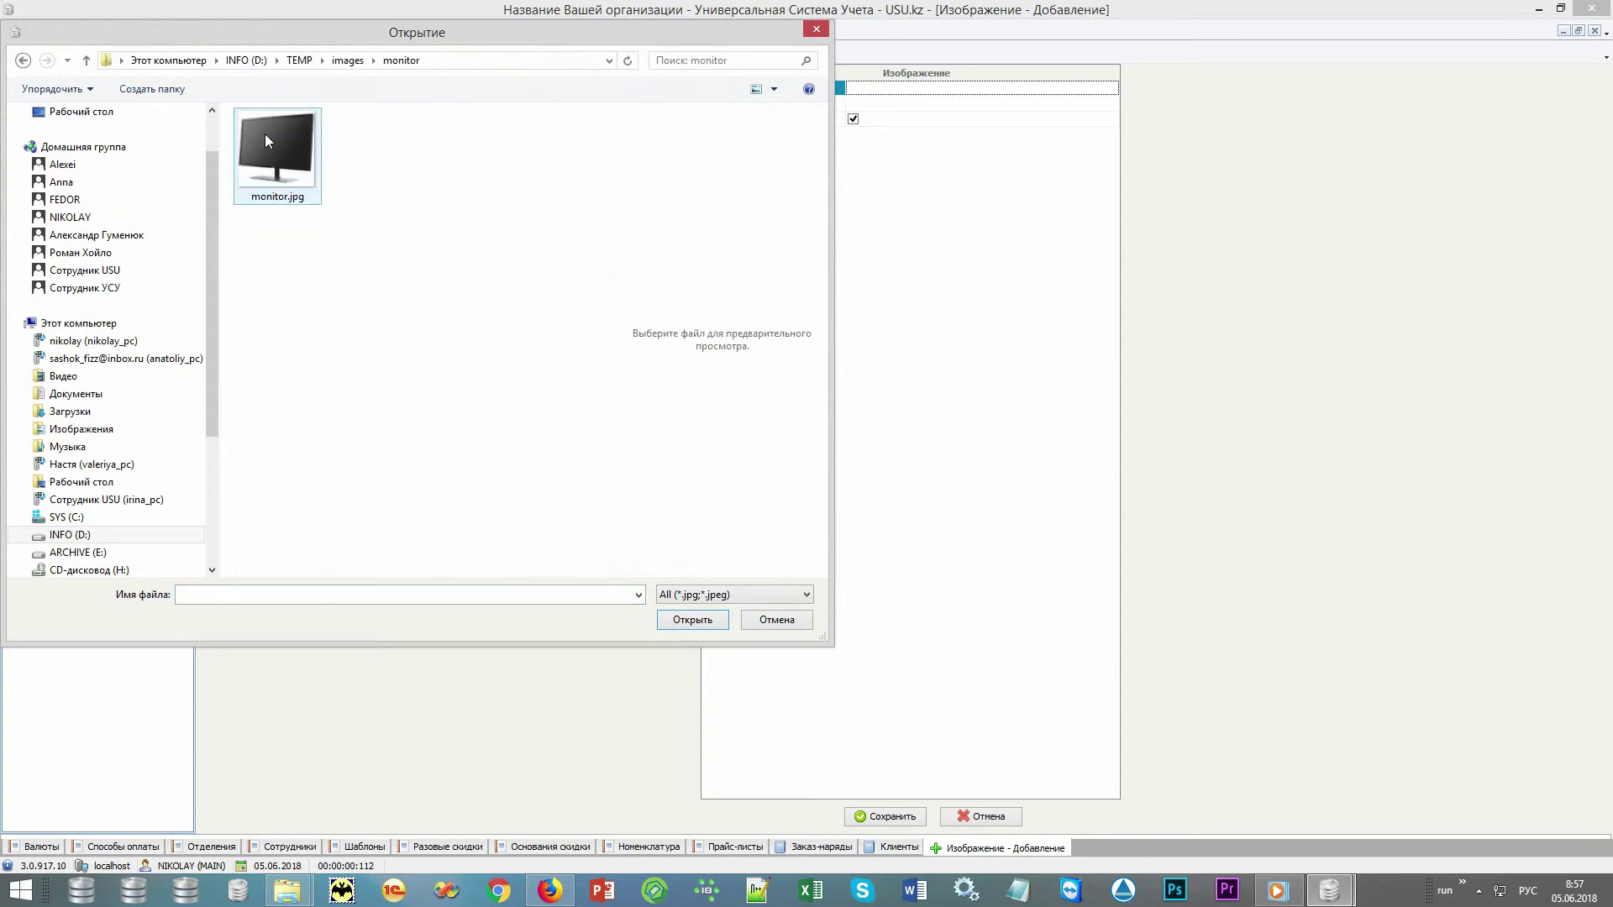
pyautogui.doubleClick(264, 133)
pyautogui.click(911, 819)
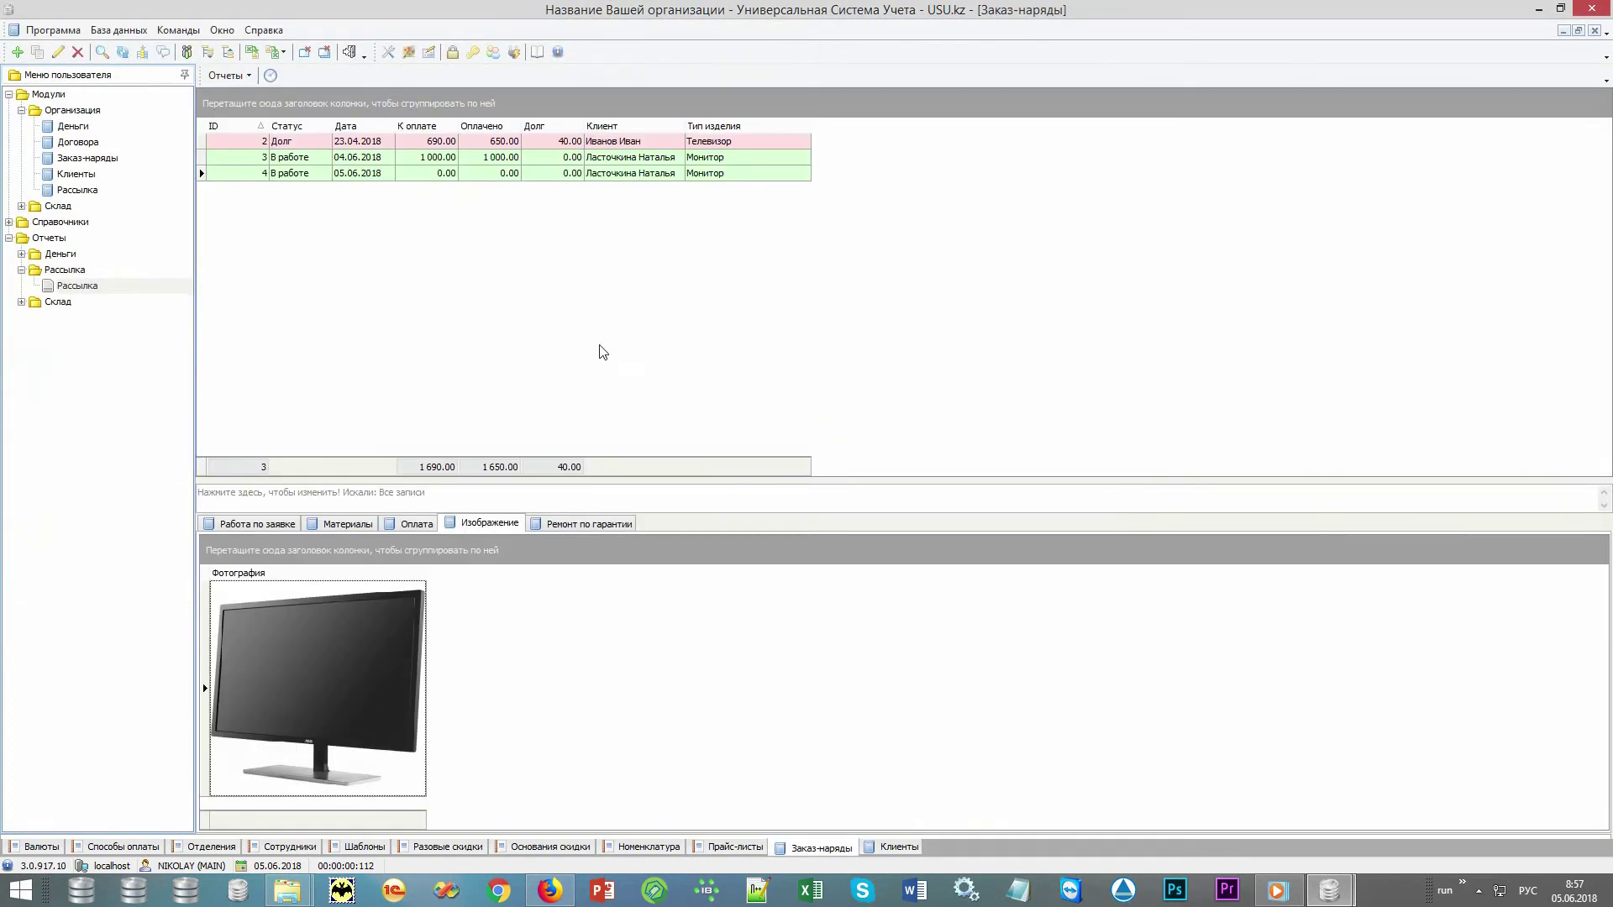
# Preview order 4's Акт приема and Акт выполненных работ reports
pyautogui.click(510, 174)
pyautogui.click(221, 76)
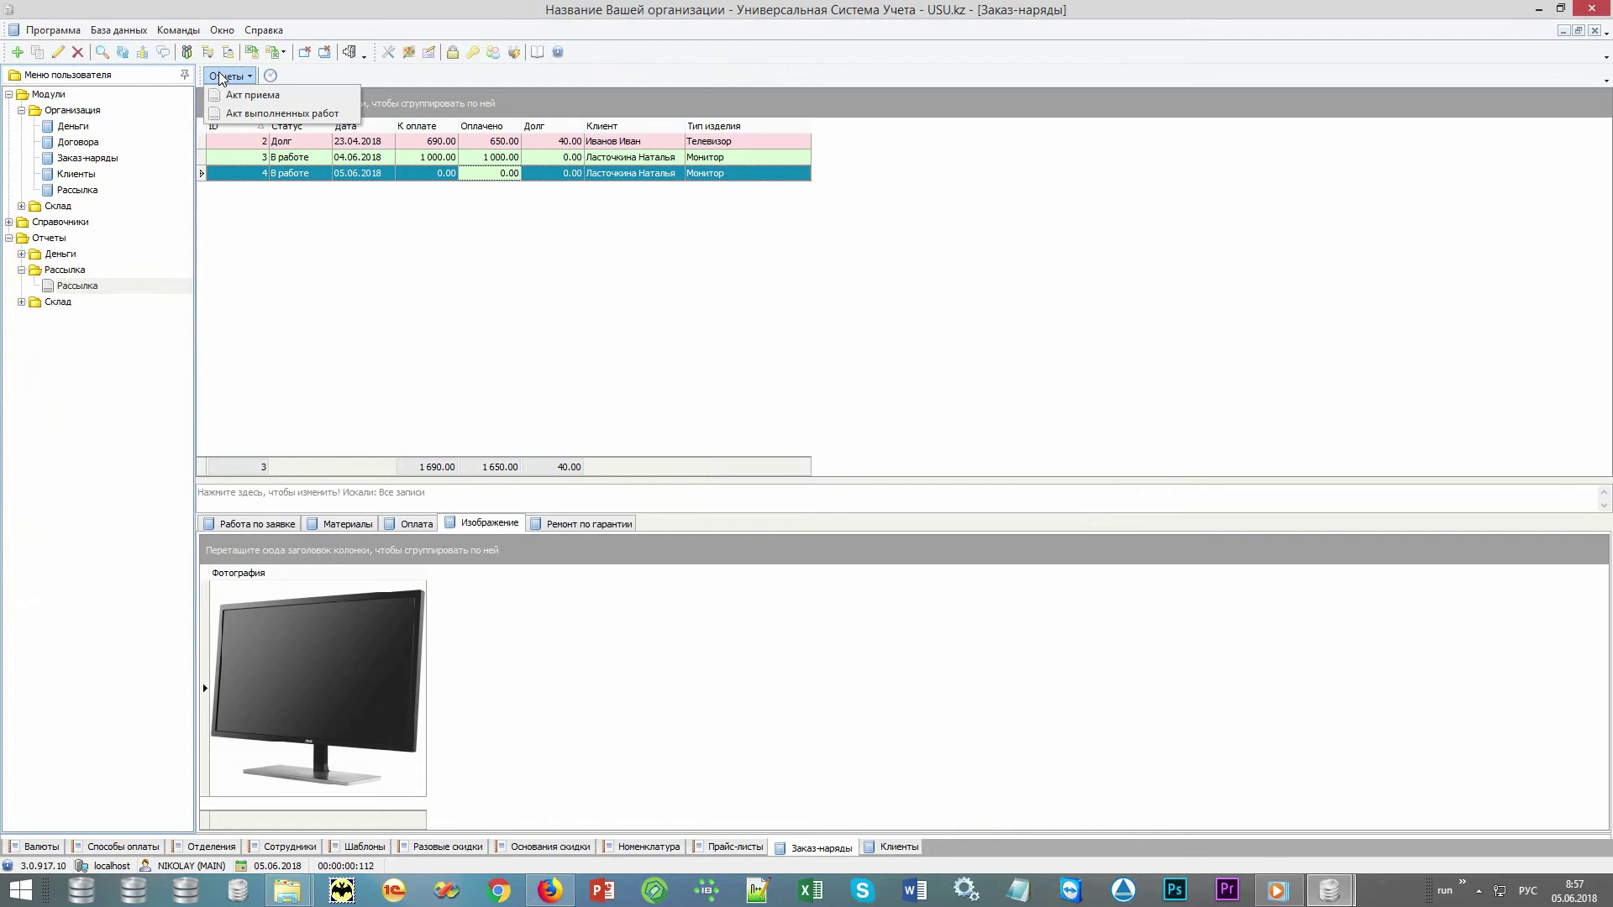
pyautogui.click(230, 99)
pyautogui.press('Escape')
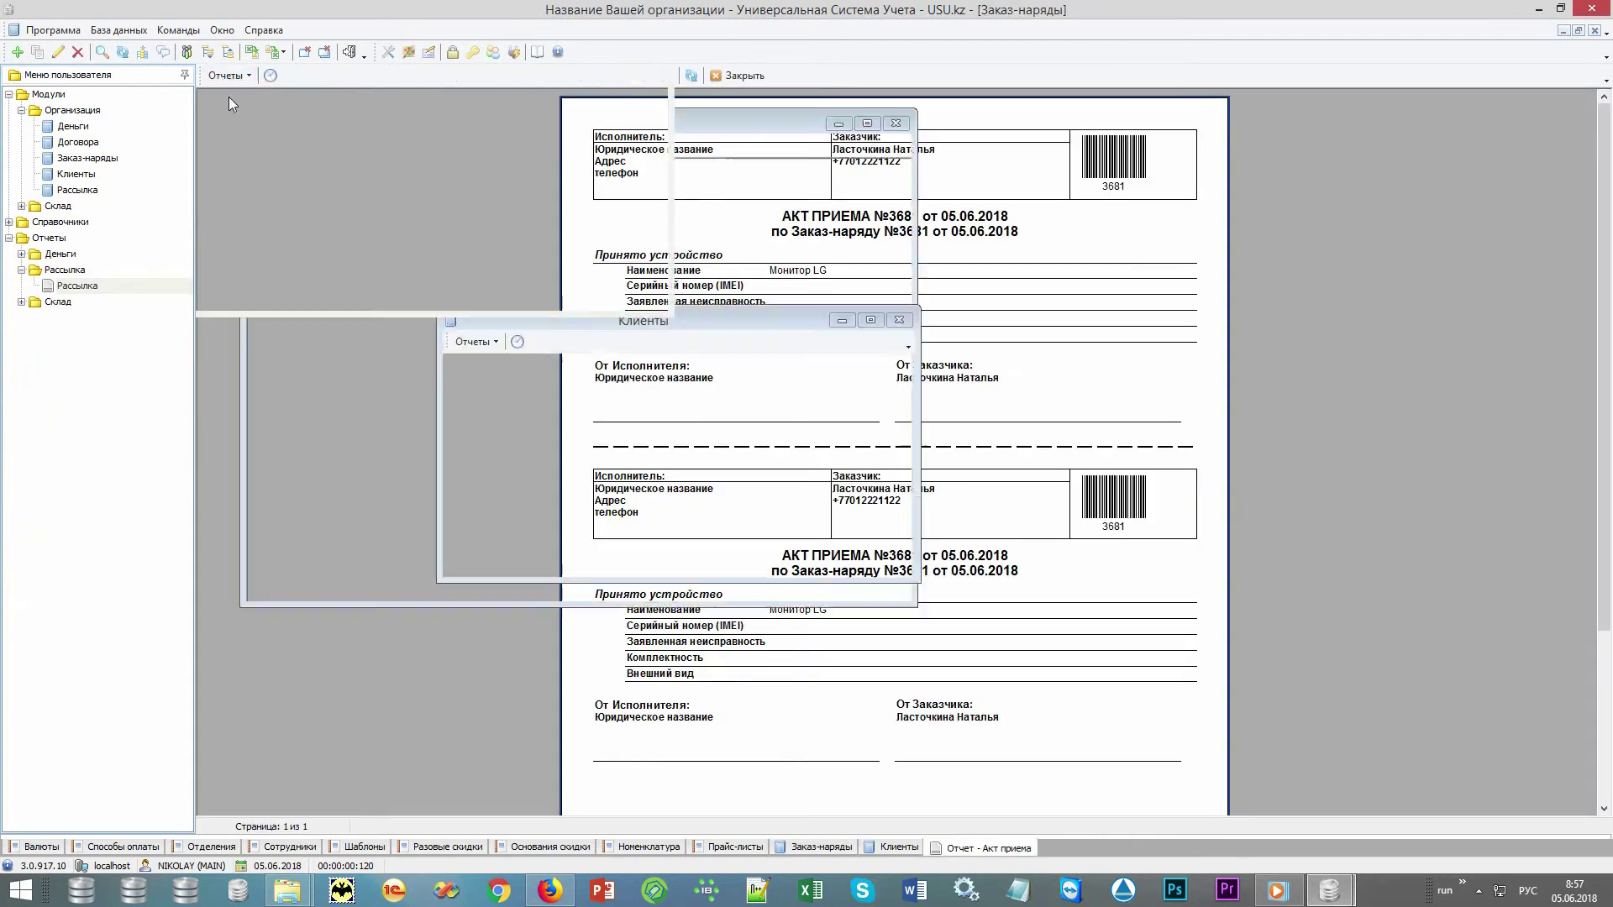
pyautogui.click(223, 74)
pyautogui.click(261, 120)
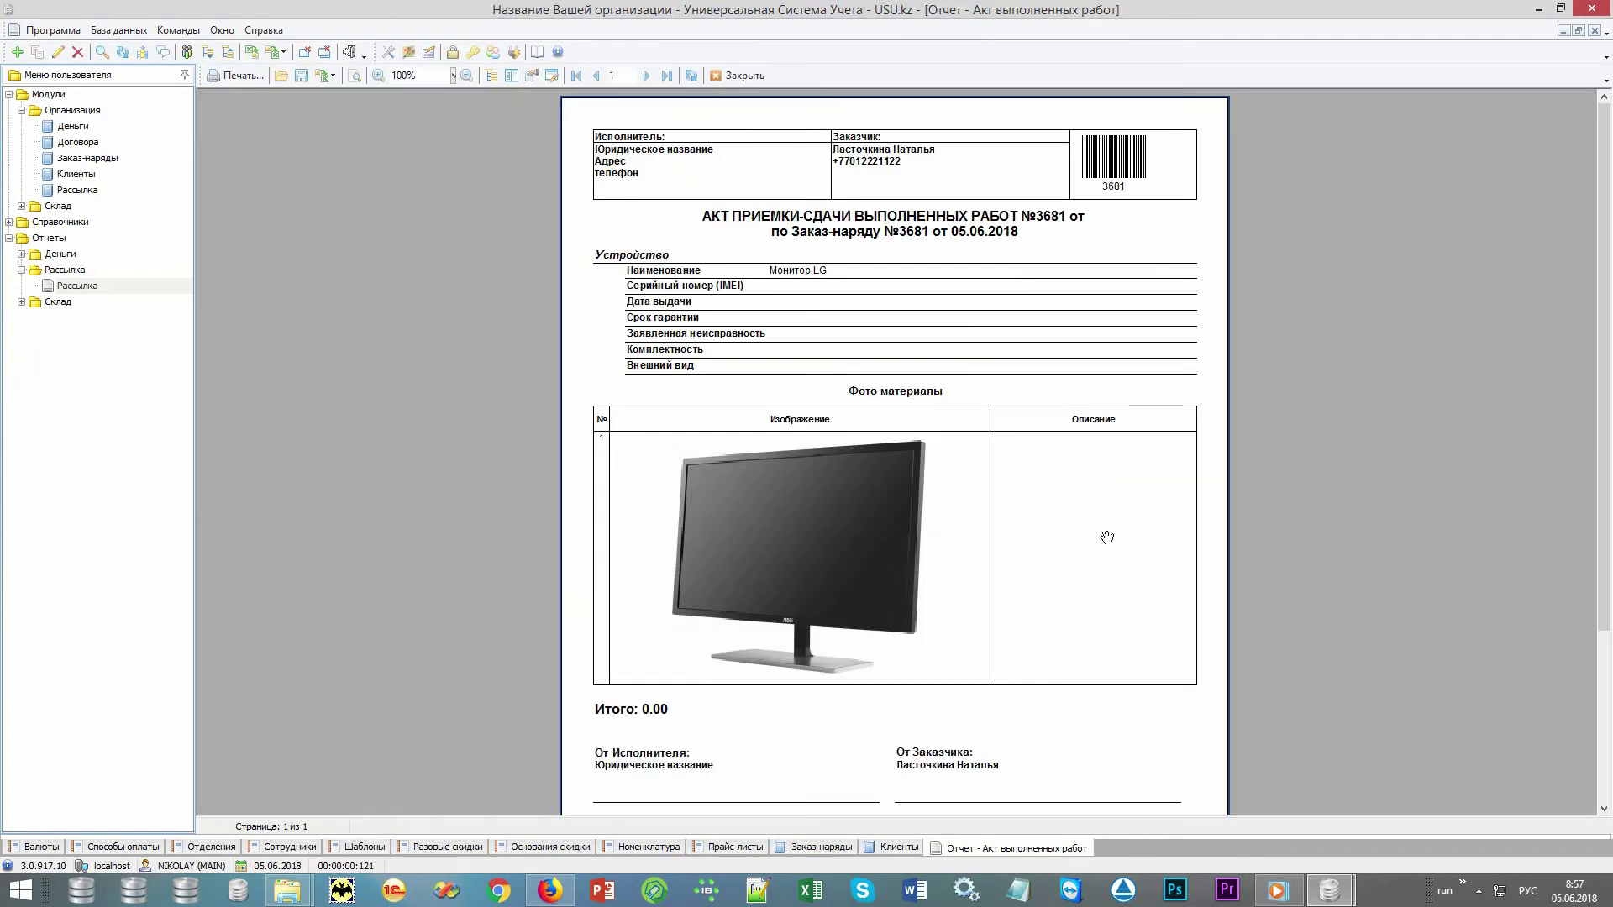
pyautogui.press('Escape')
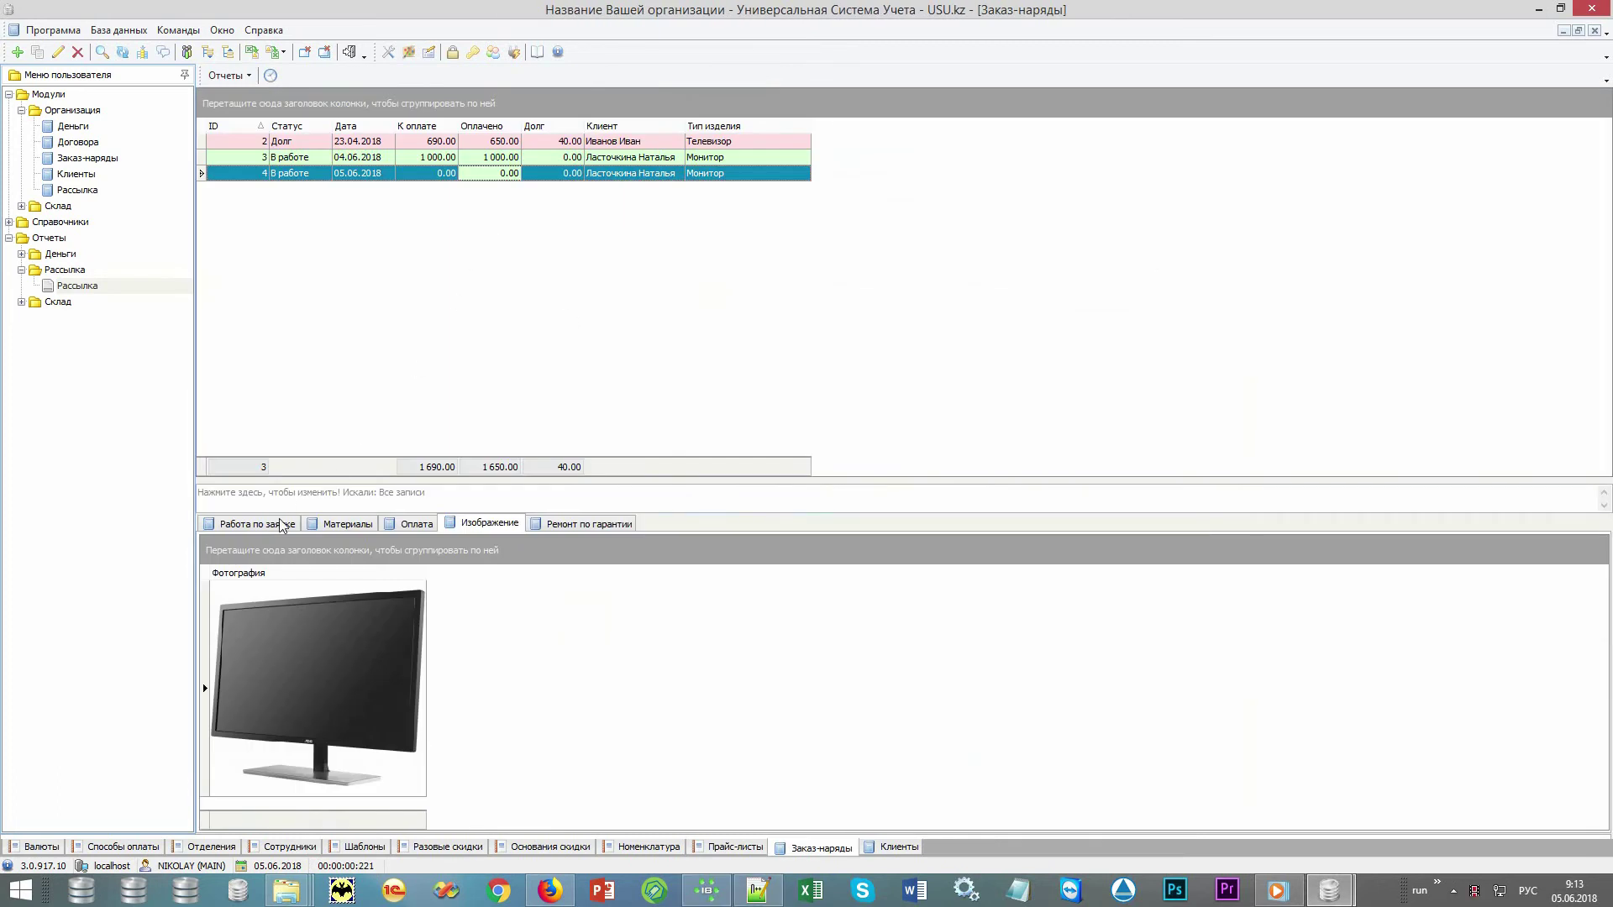
pyautogui.click(281, 523)
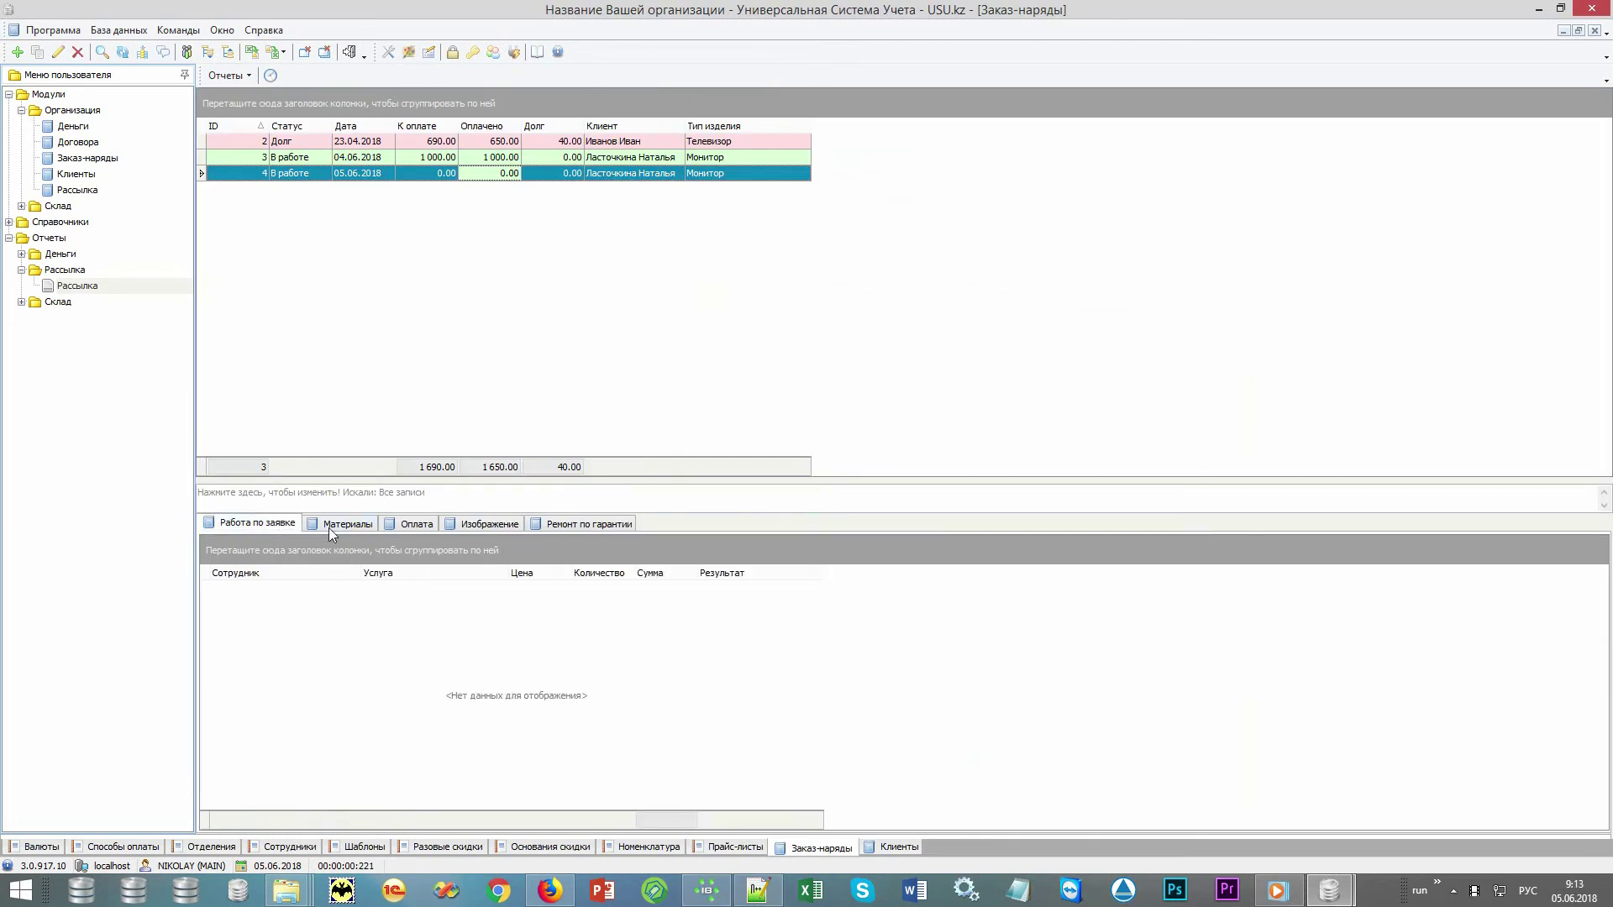
# Add the diagnostics service as work done on order 4 and save it
pyautogui.click(340, 529)
pyautogui.click(284, 526)
pyautogui.rightClick(586, 415)
pyautogui.click(640, 423)
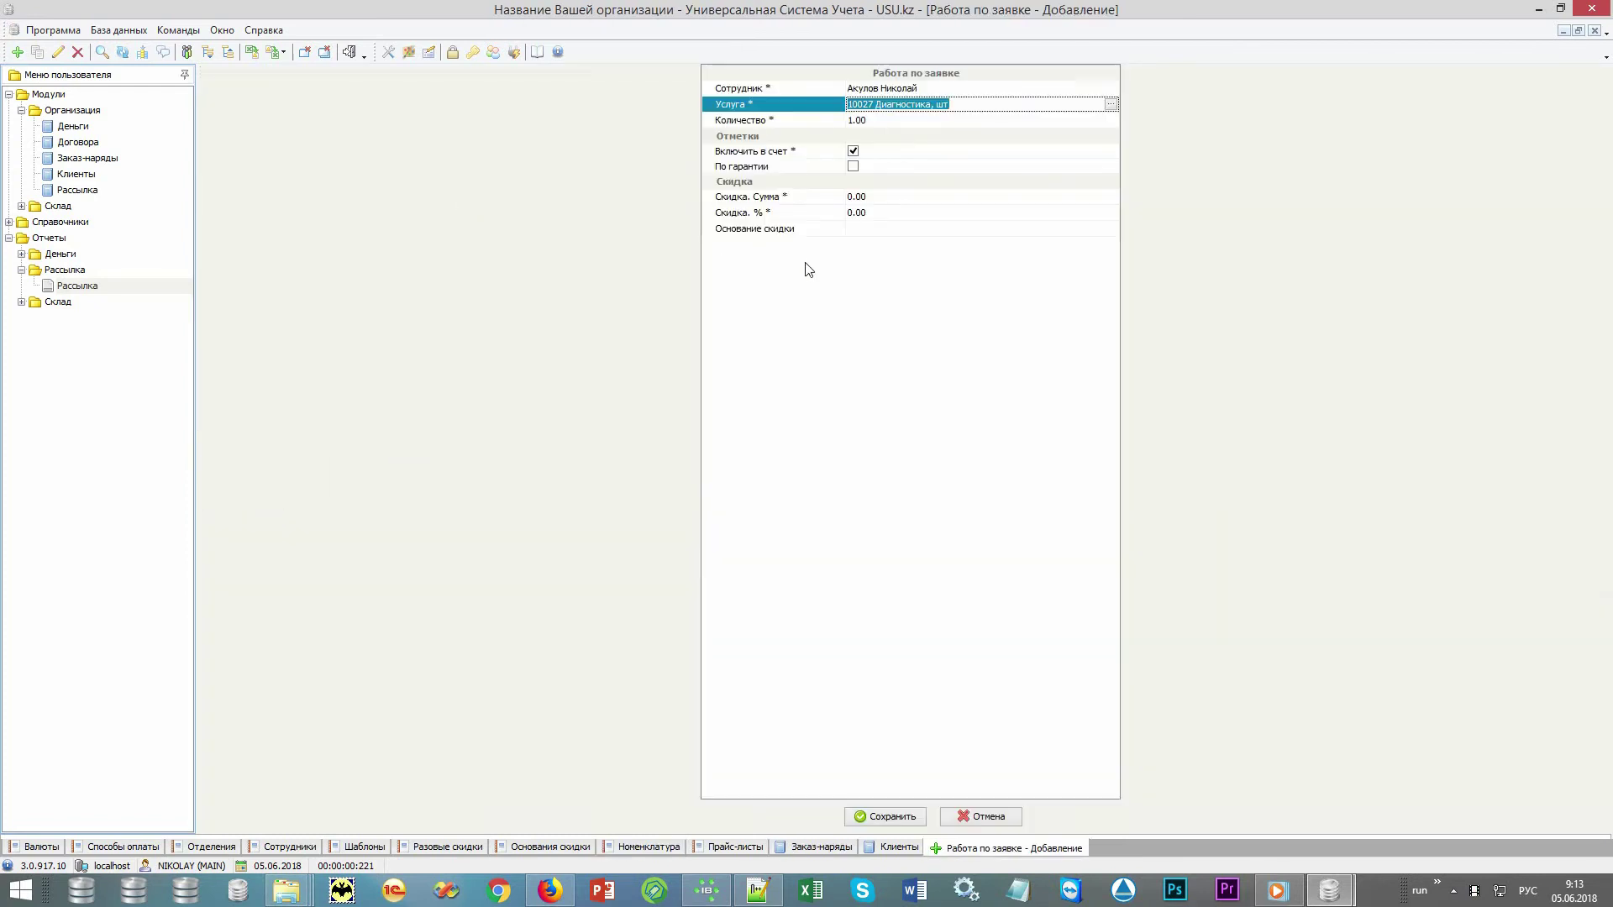
pyautogui.hotkey('ctrl', 's')
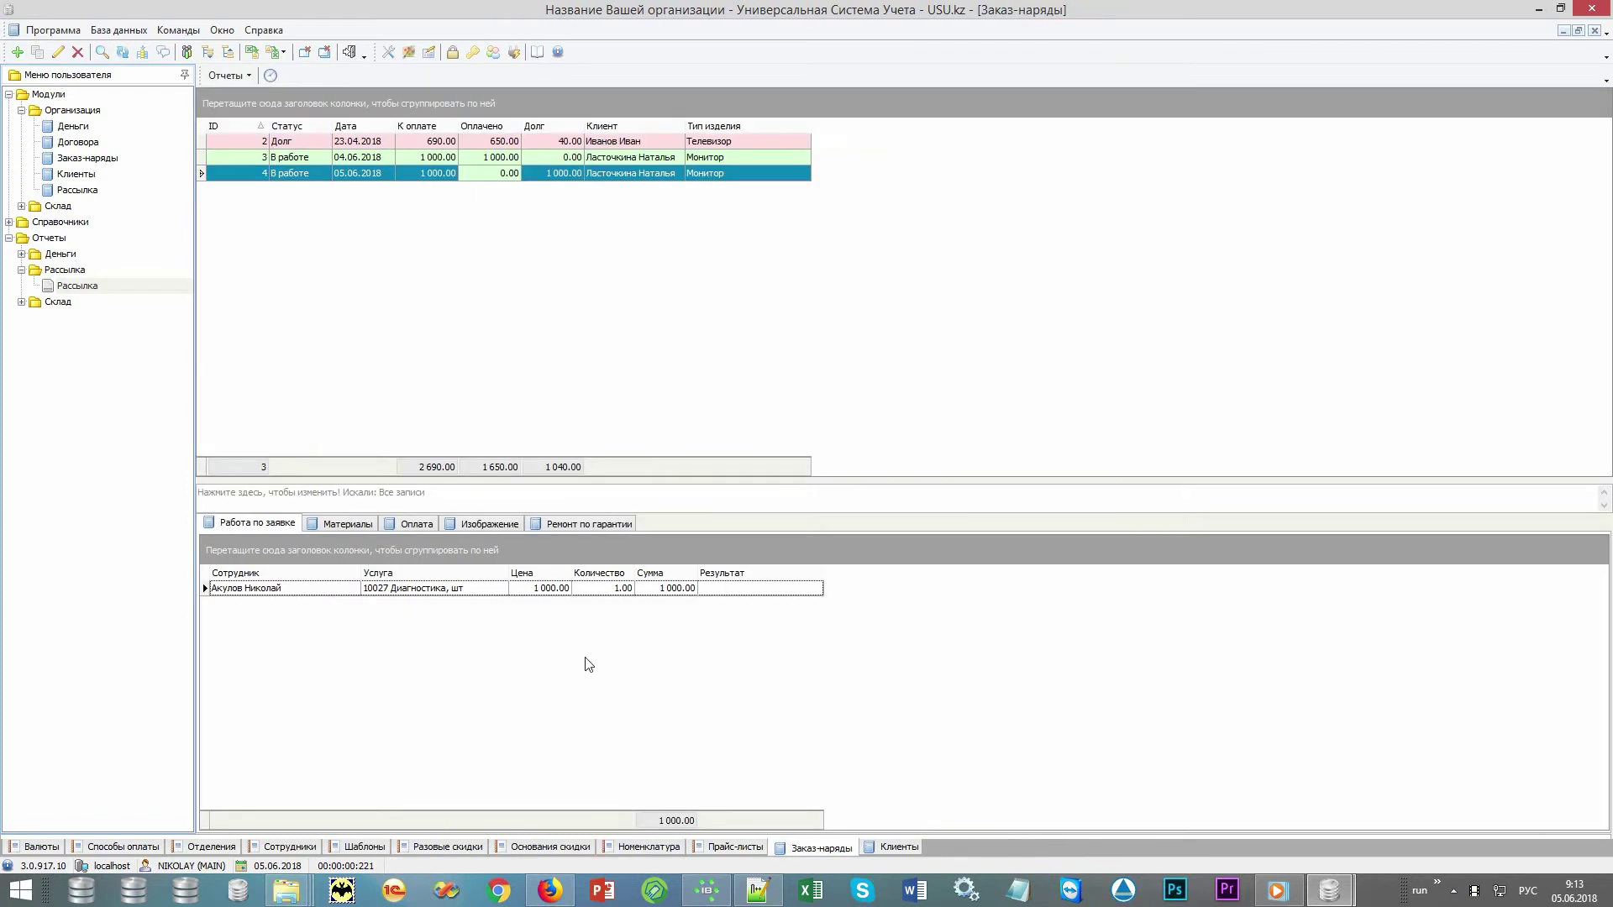
pyautogui.click(557, 588)
pyautogui.click(428, 173)
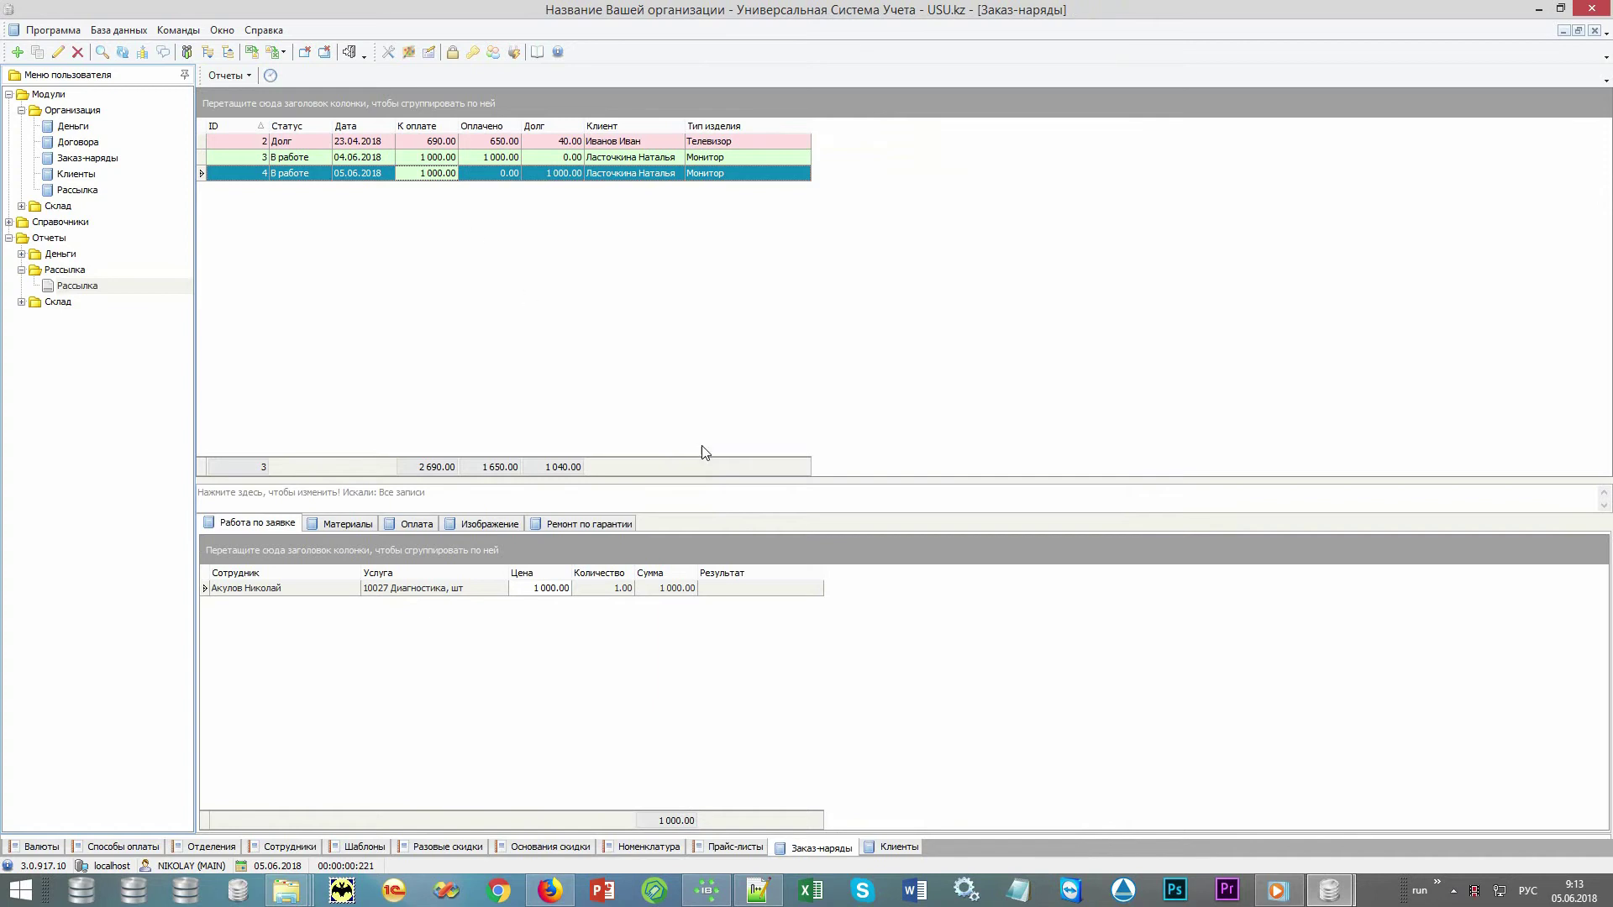
pyautogui.click(608, 521)
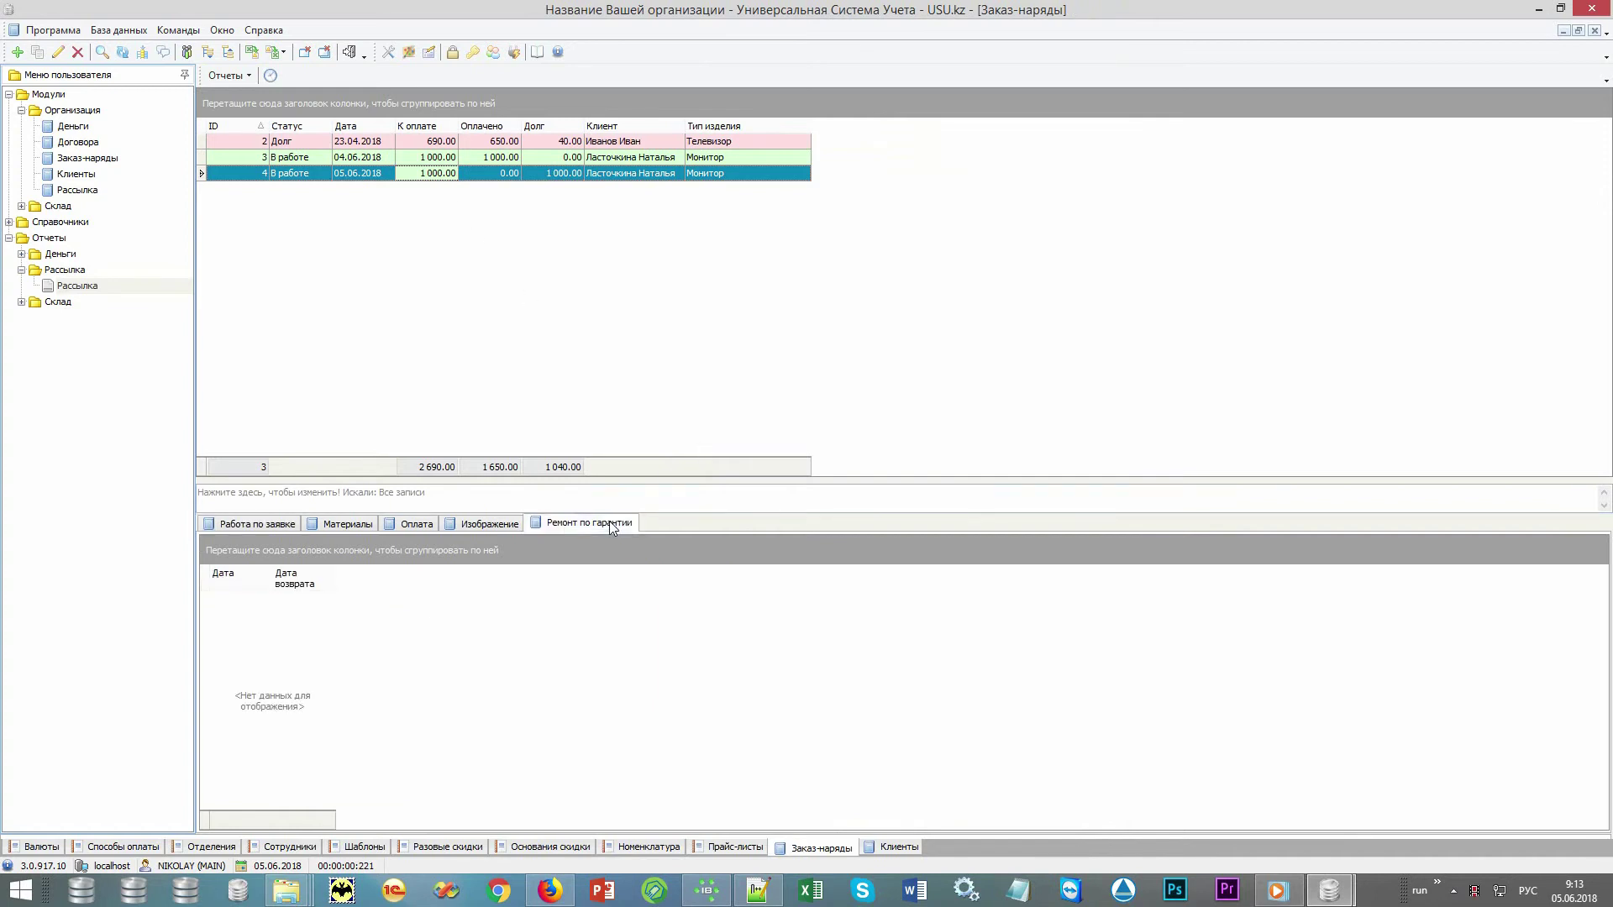
# Add material 10001 Запчасть 1 at 700.00 to order 4, raising its total to 1 700.00
pyautogui.click(330, 525)
pyautogui.rightClick(554, 699)
pyautogui.click(623, 425)
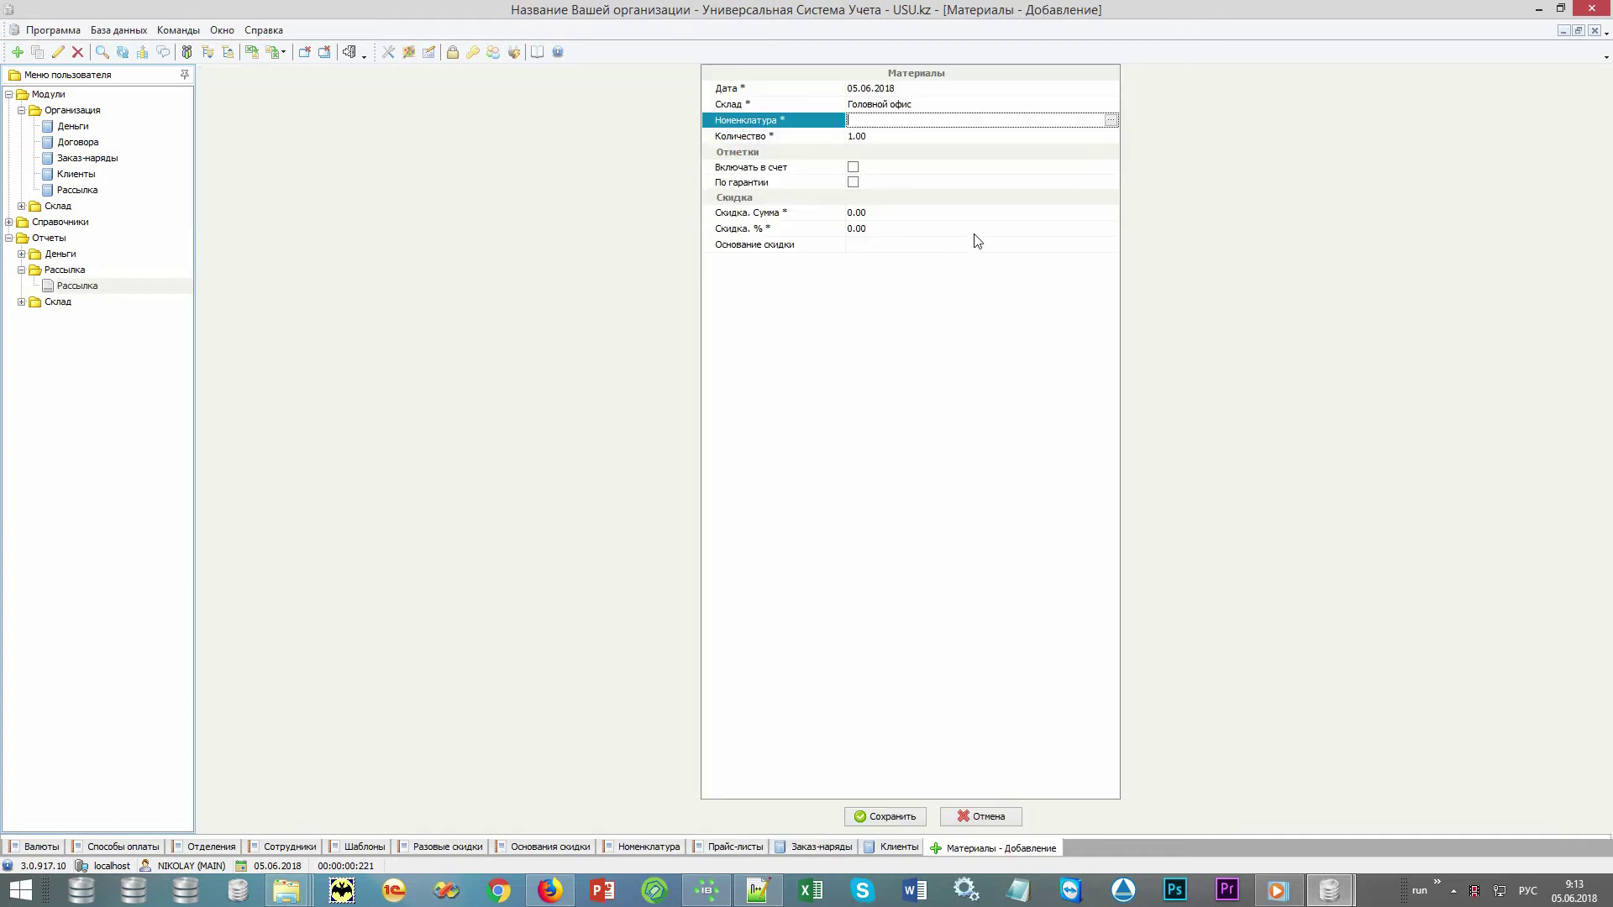
pyautogui.click(1110, 120)
pyautogui.doubleClick(496, 166)
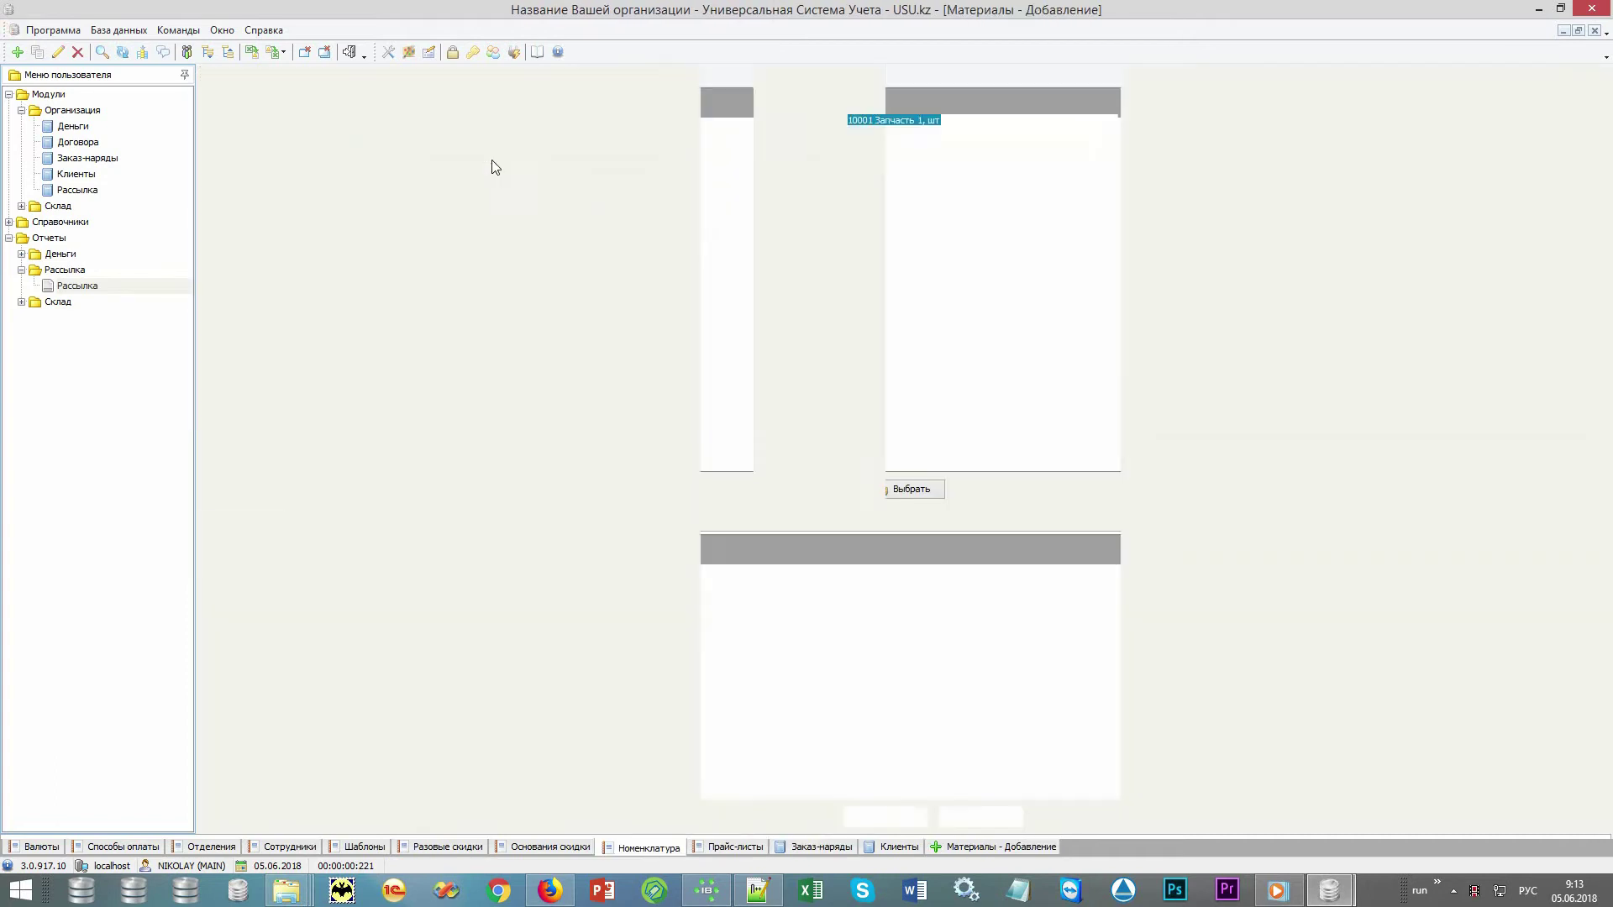
pyautogui.click(866, 136)
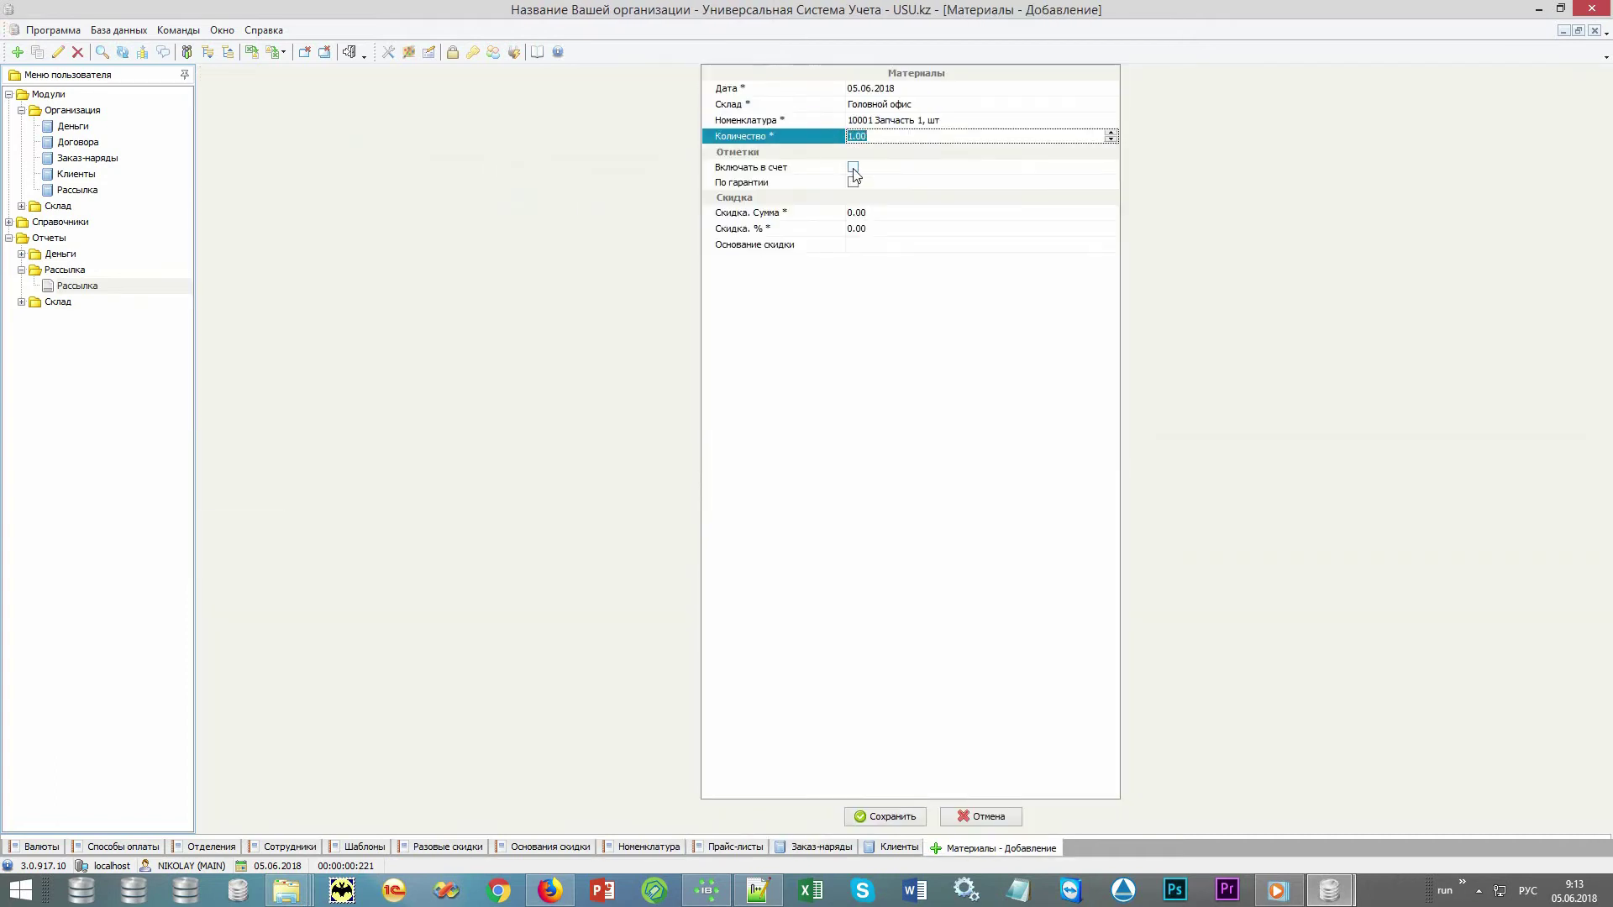
pyautogui.click(855, 174)
pyautogui.hotkey('ctrl', 's')
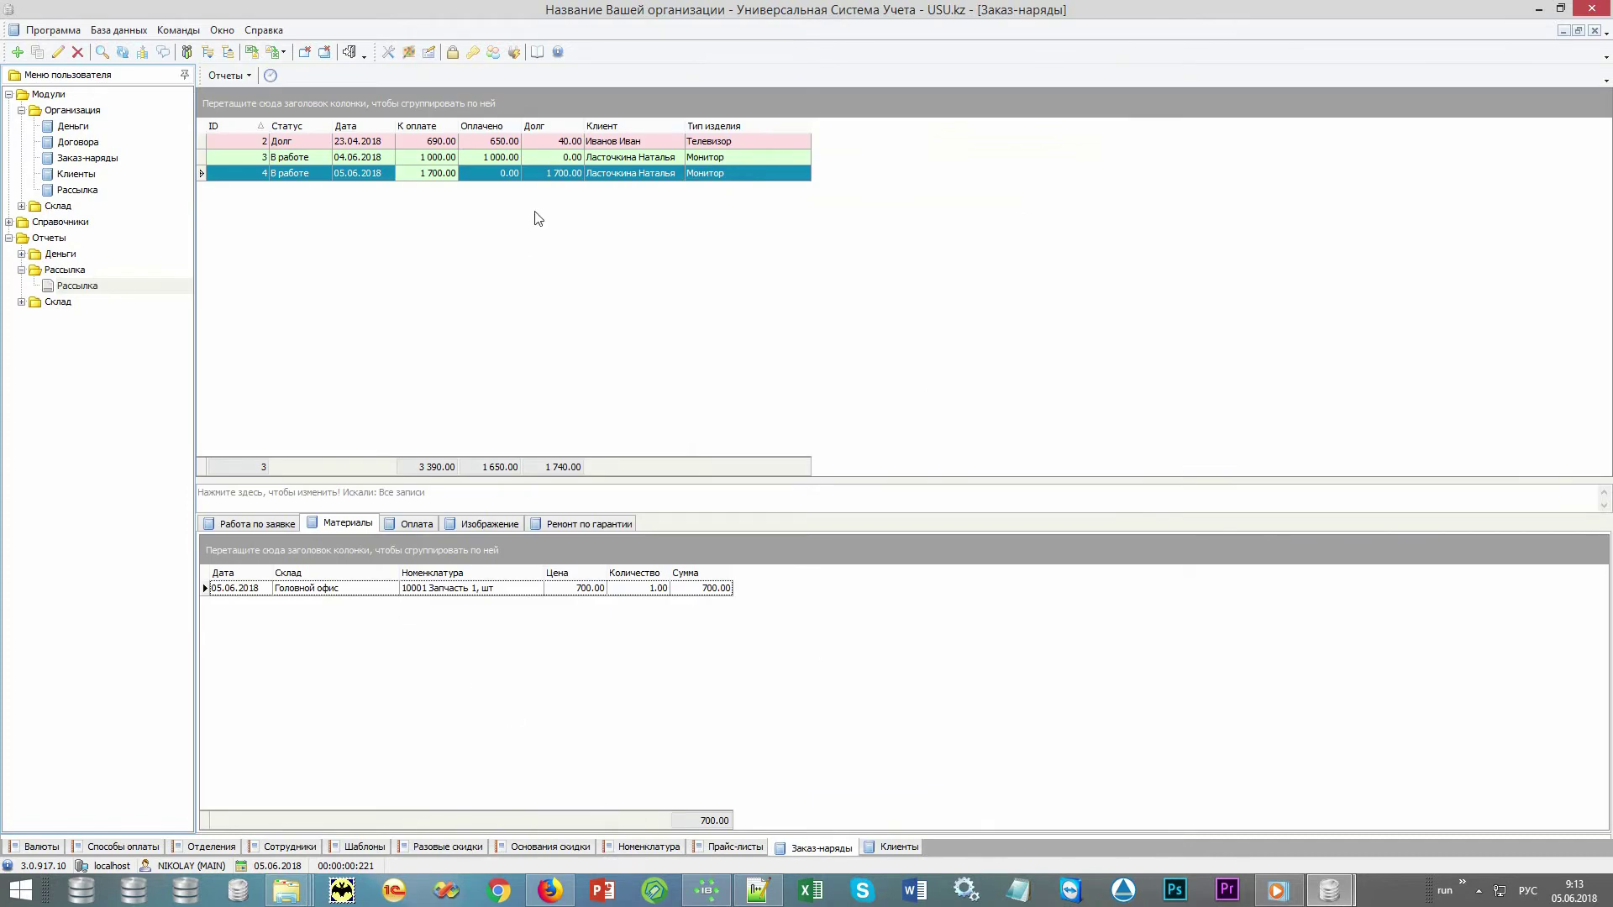
pyautogui.click(558, 181)
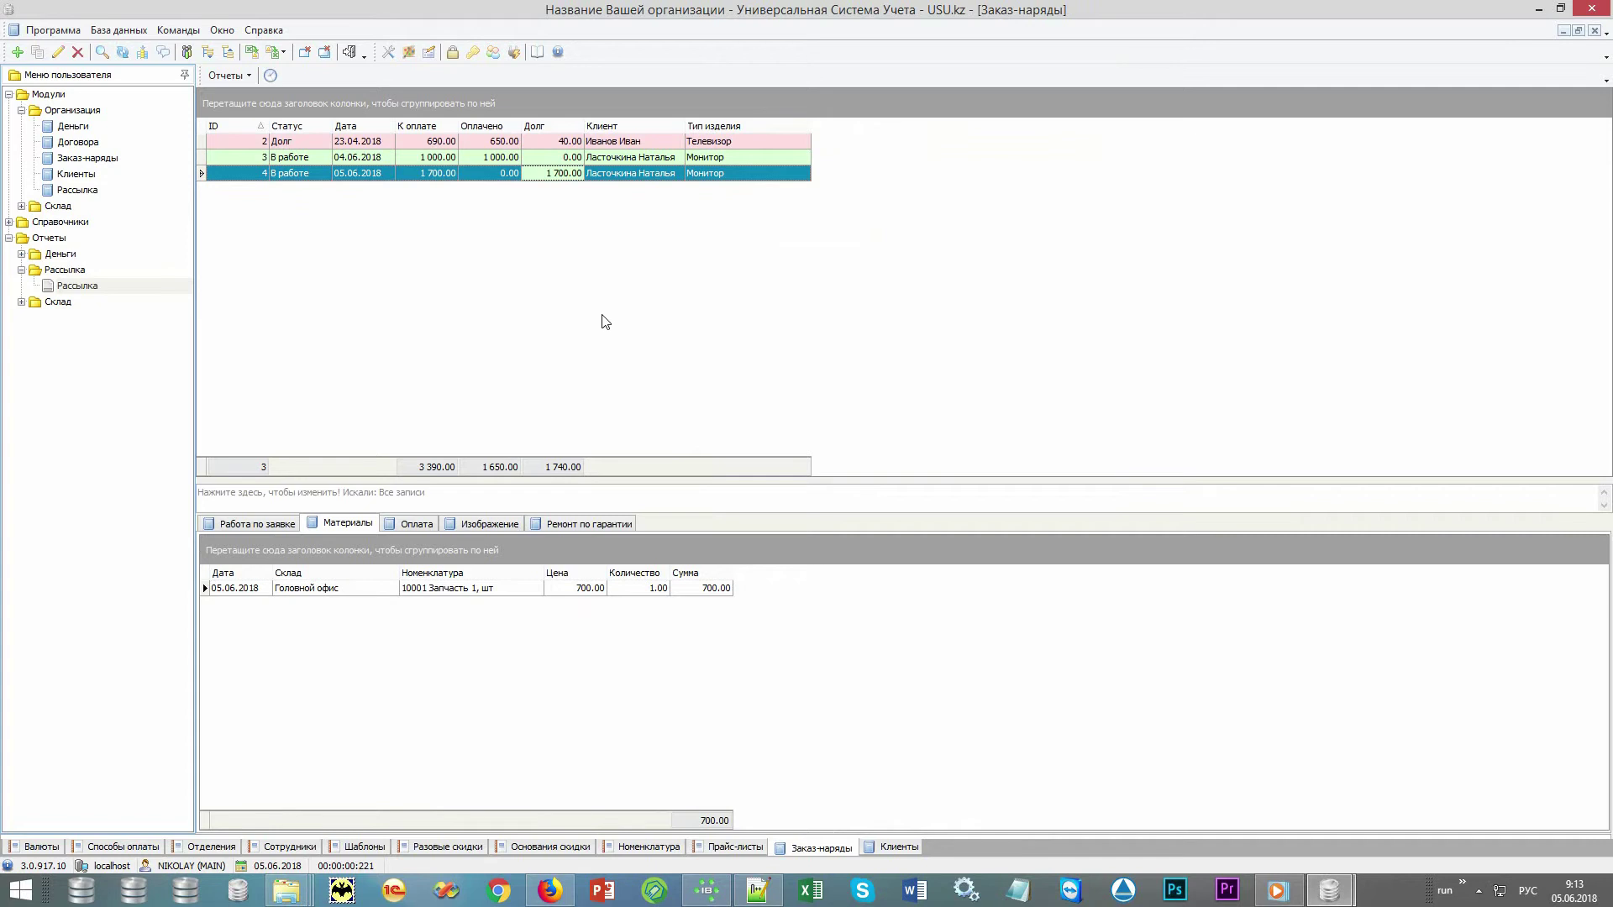
# Record a 1 700.00 Касса payment clearing order 4's debt, then reopen it and tick Готово к выдаче
pyautogui.click(505, 524)
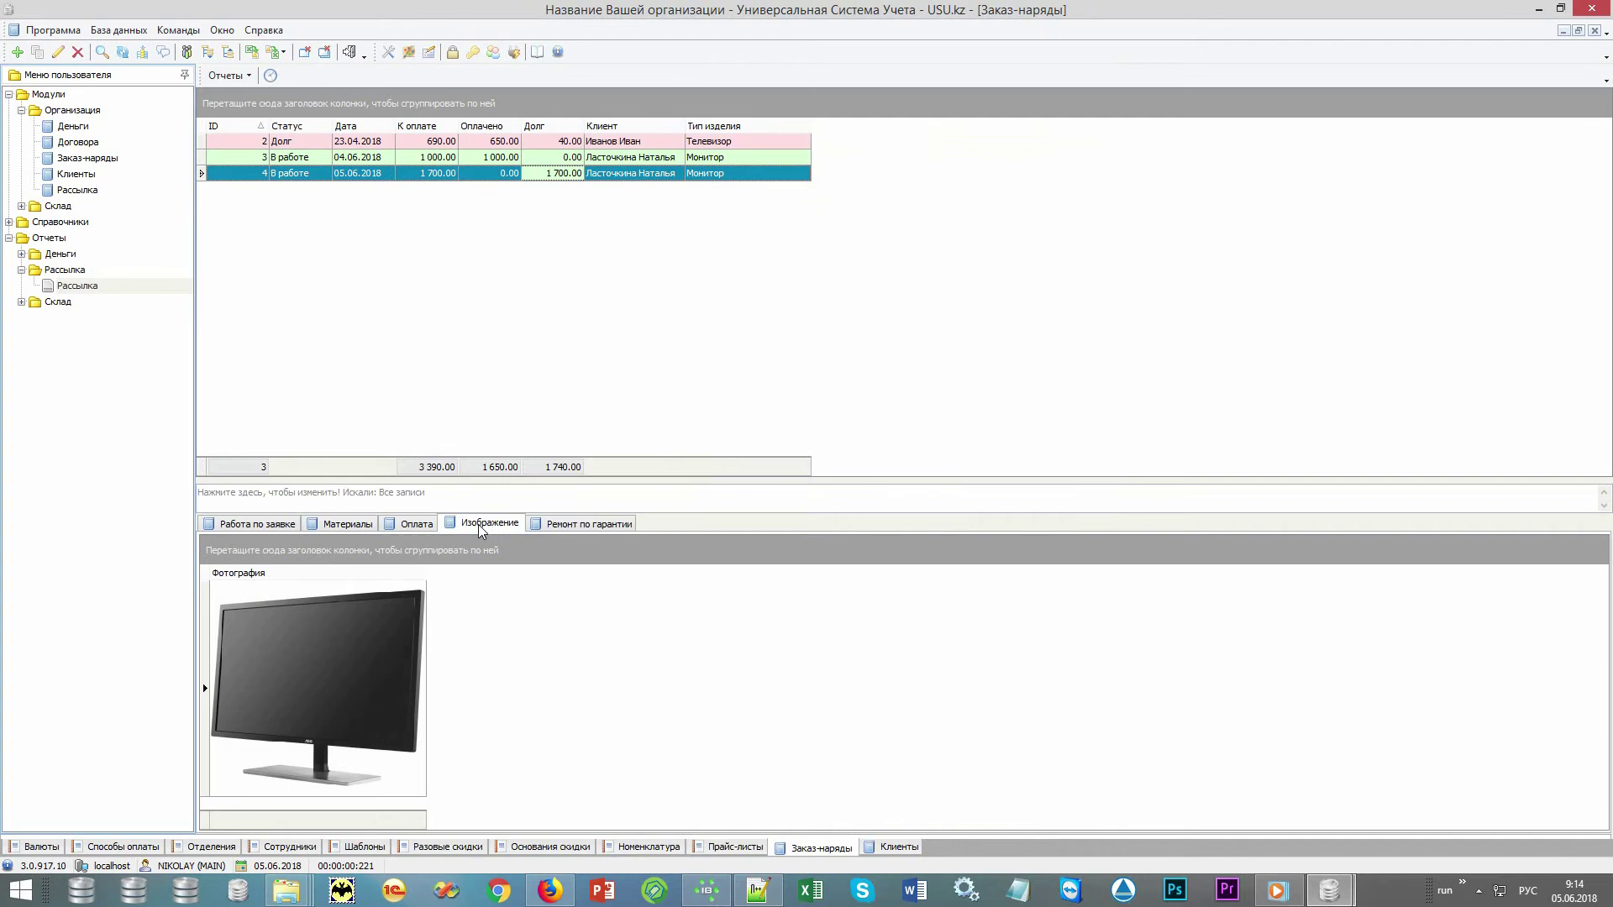
pyautogui.click(417, 524)
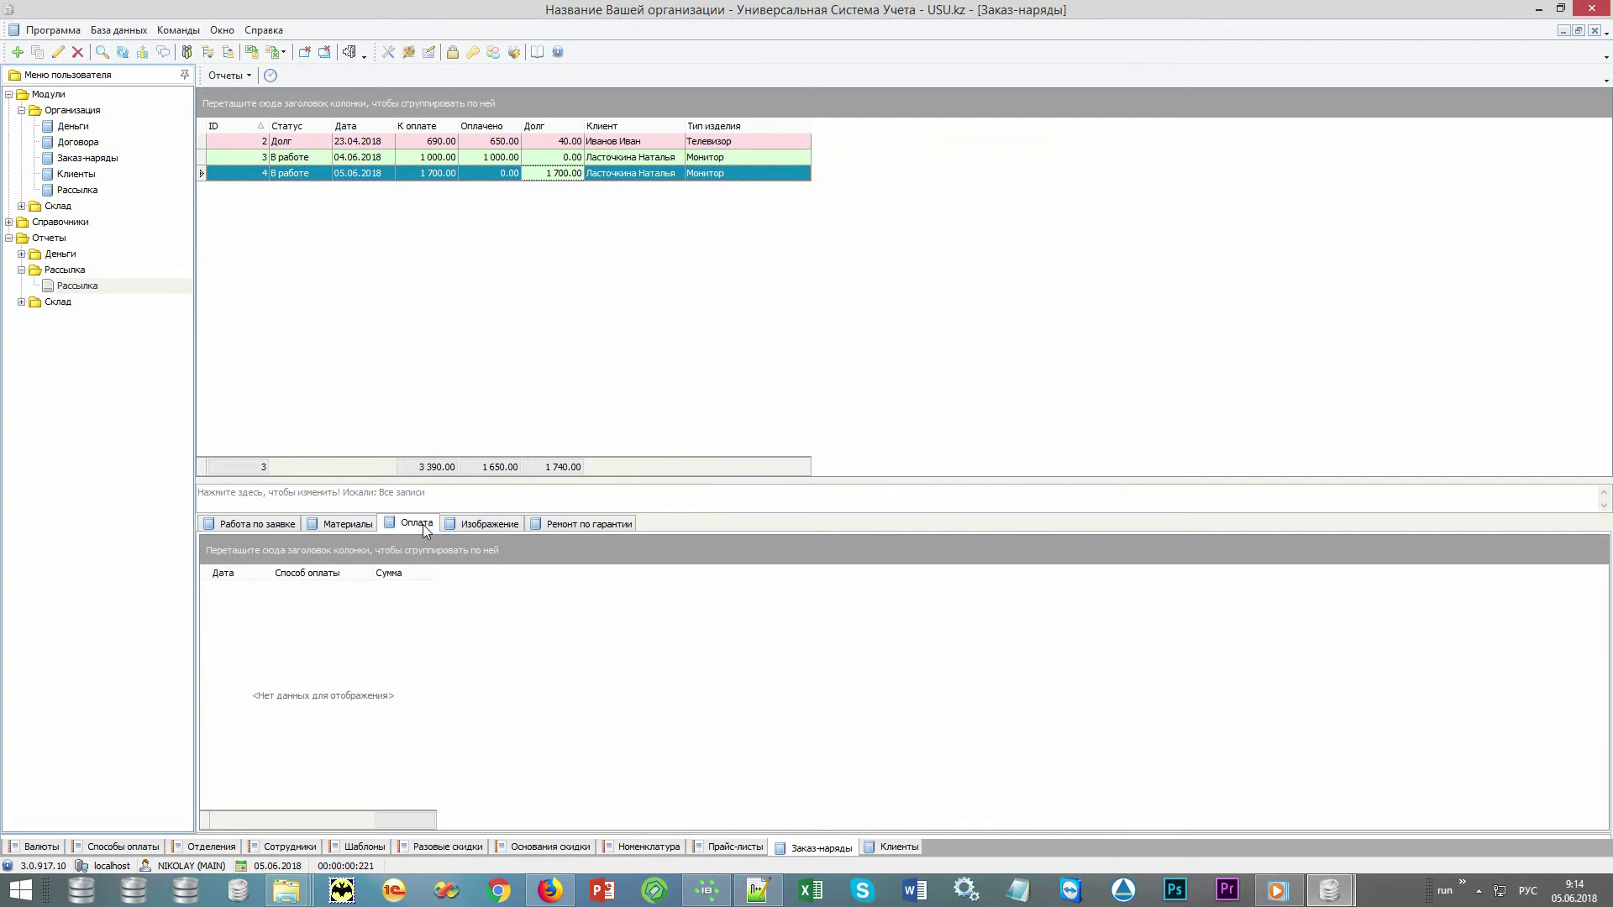
pyautogui.rightClick(612, 717)
pyautogui.click(653, 444)
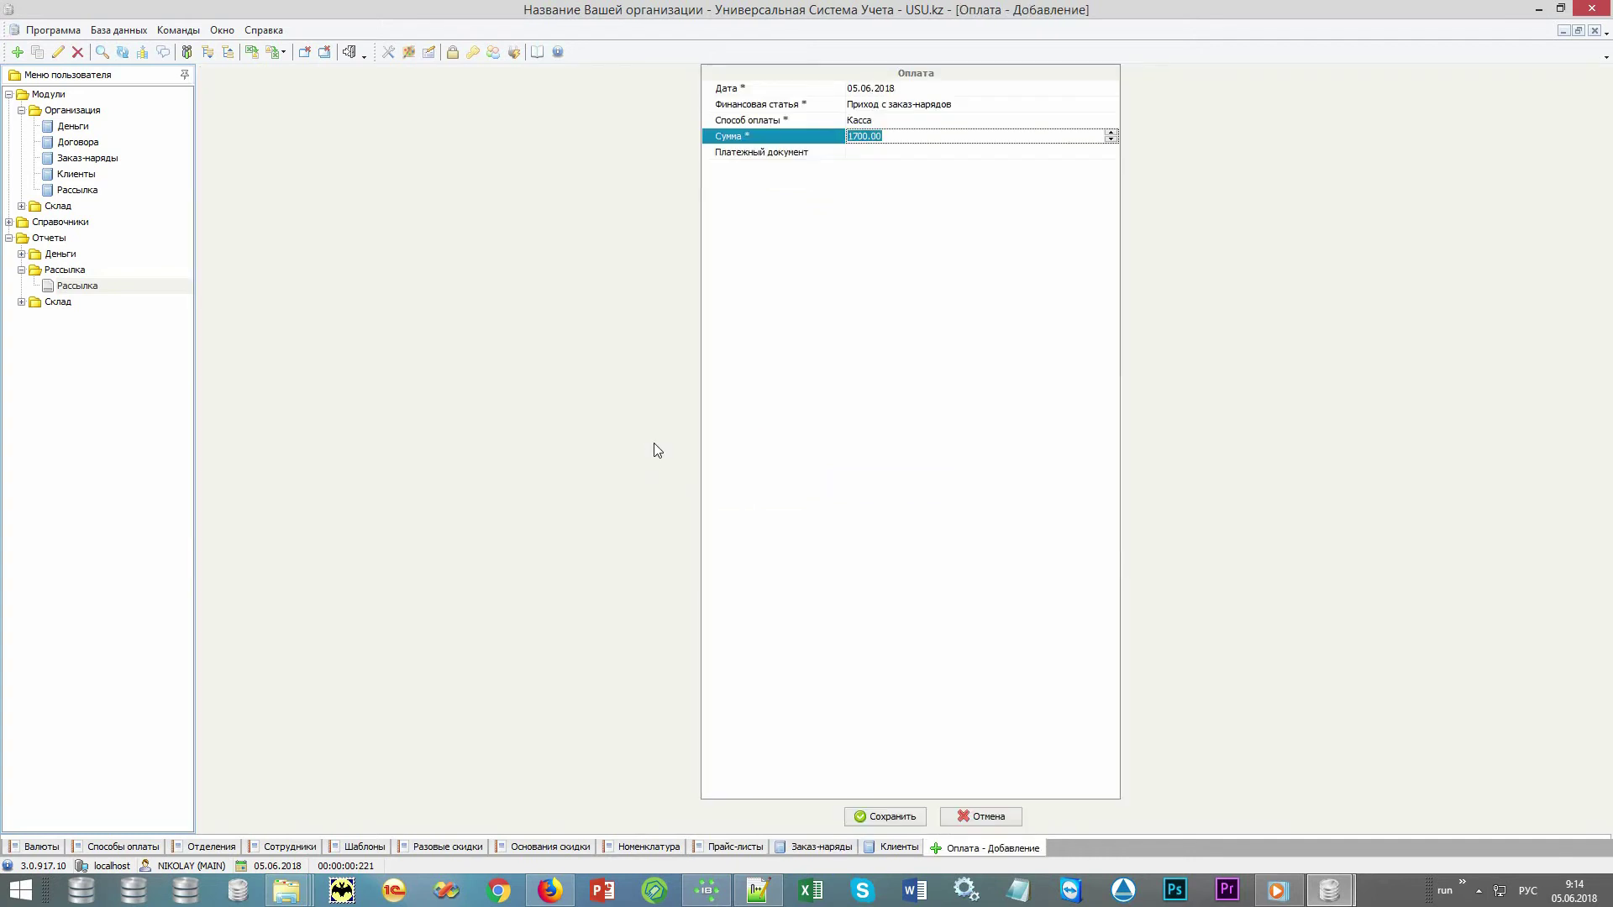
pyautogui.press('Return')
pyautogui.click(441, 174)
pyautogui.click(496, 174)
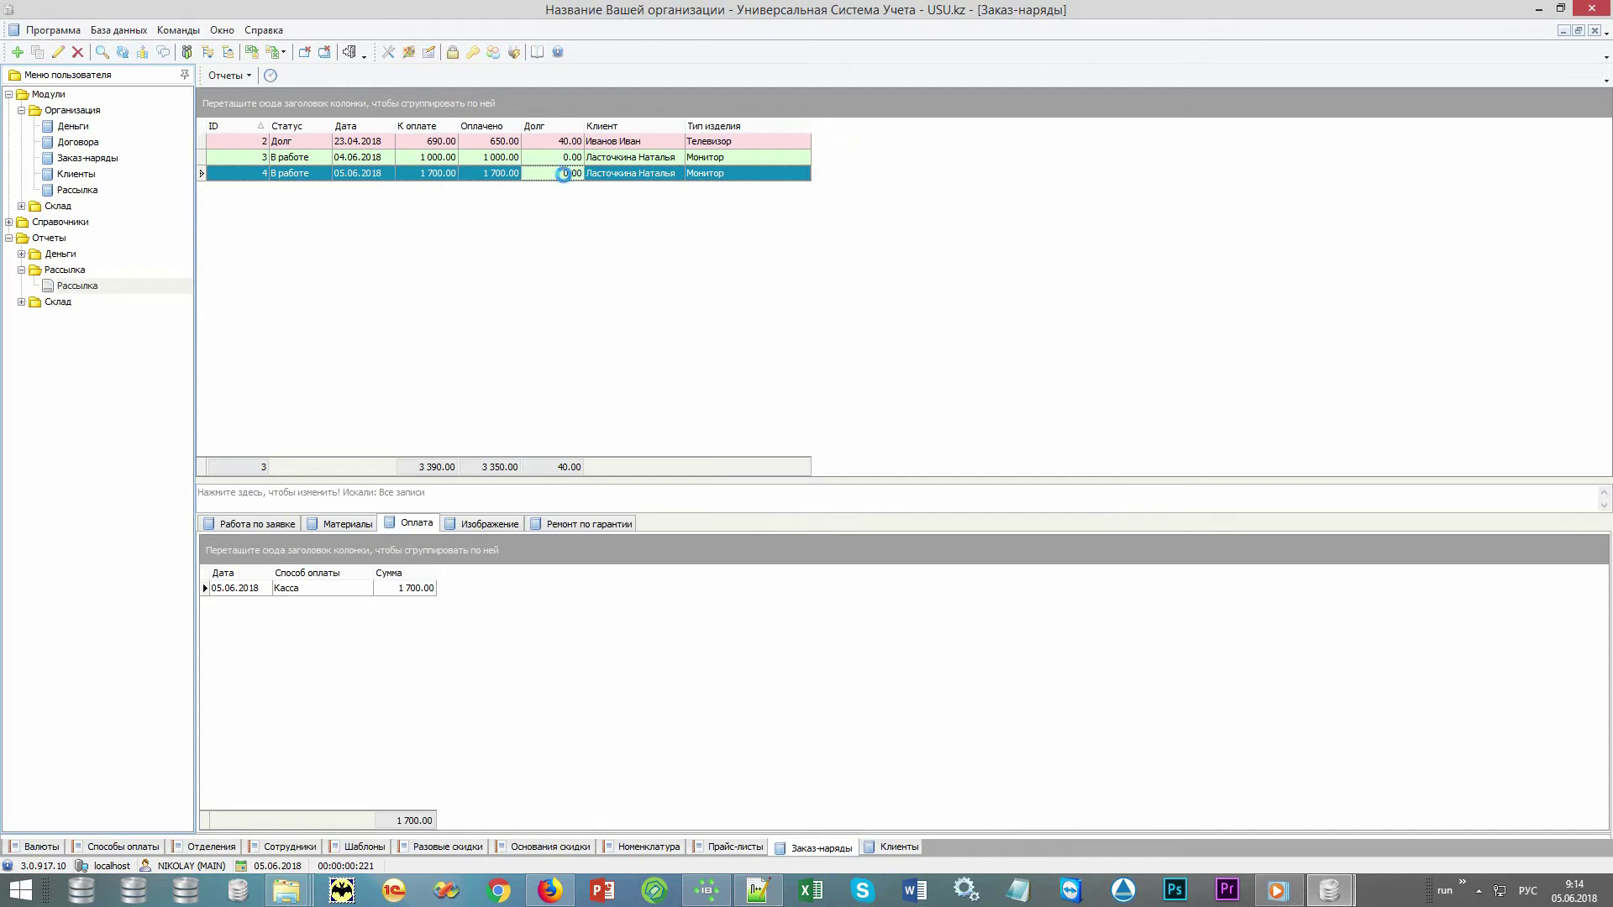
pyautogui.doubleClick(565, 172)
pyautogui.click(852, 480)
# Tick Документы закрылись, set the return date/time to now, and save order 4 as Завершено
pyautogui.click(852, 495)
pyautogui.click(877, 511)
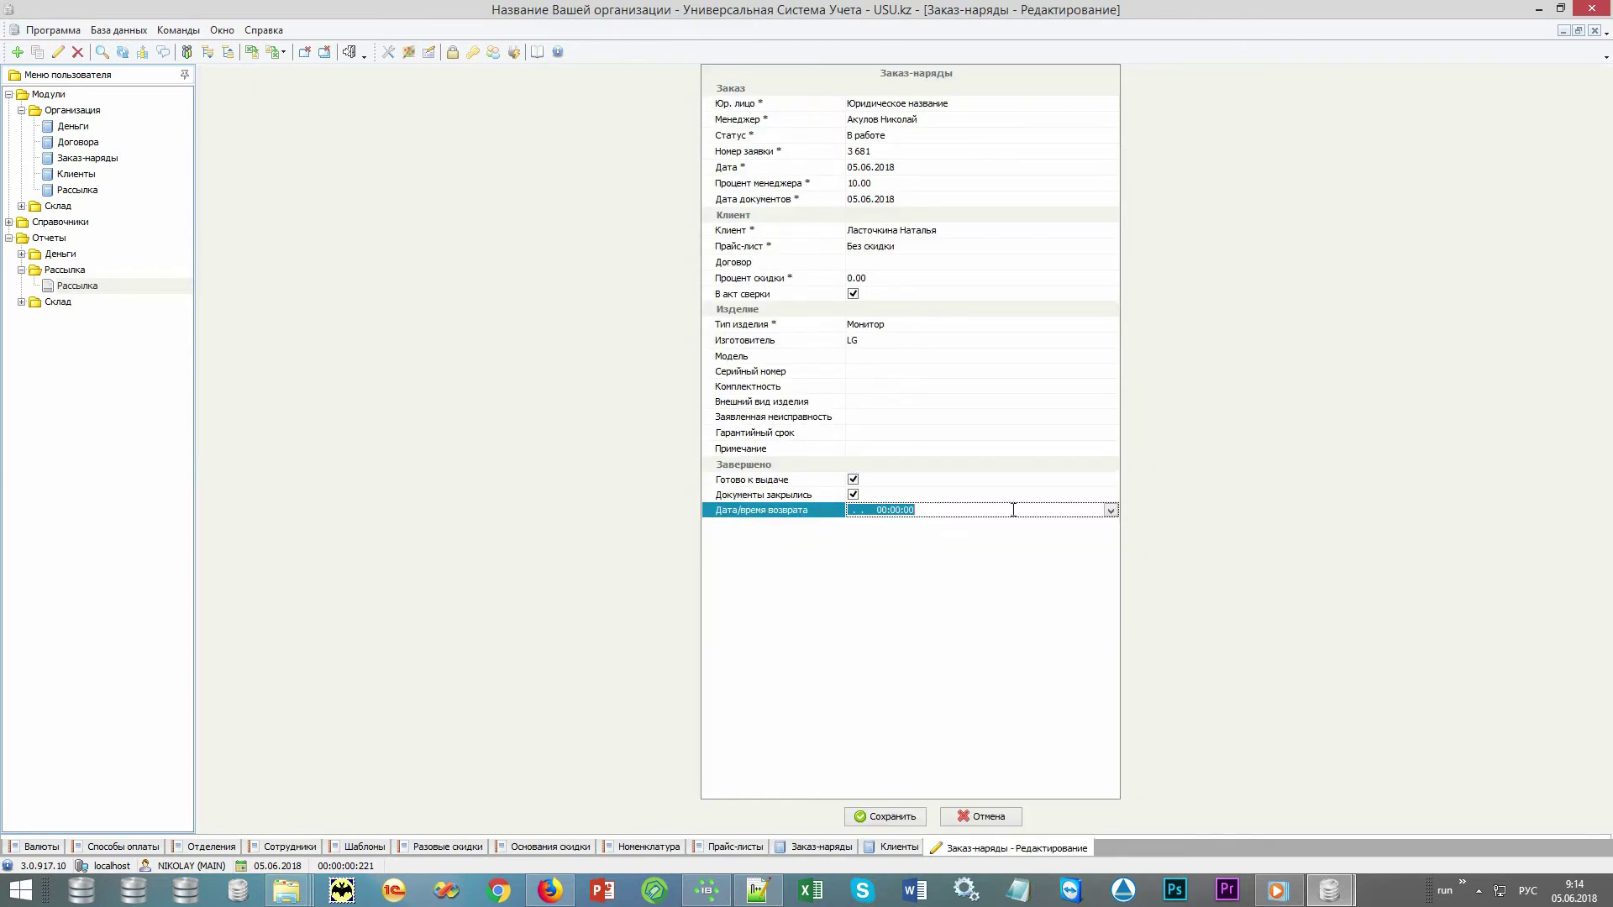
pyautogui.click(1111, 510)
pyautogui.click(884, 659)
pyautogui.click(905, 819)
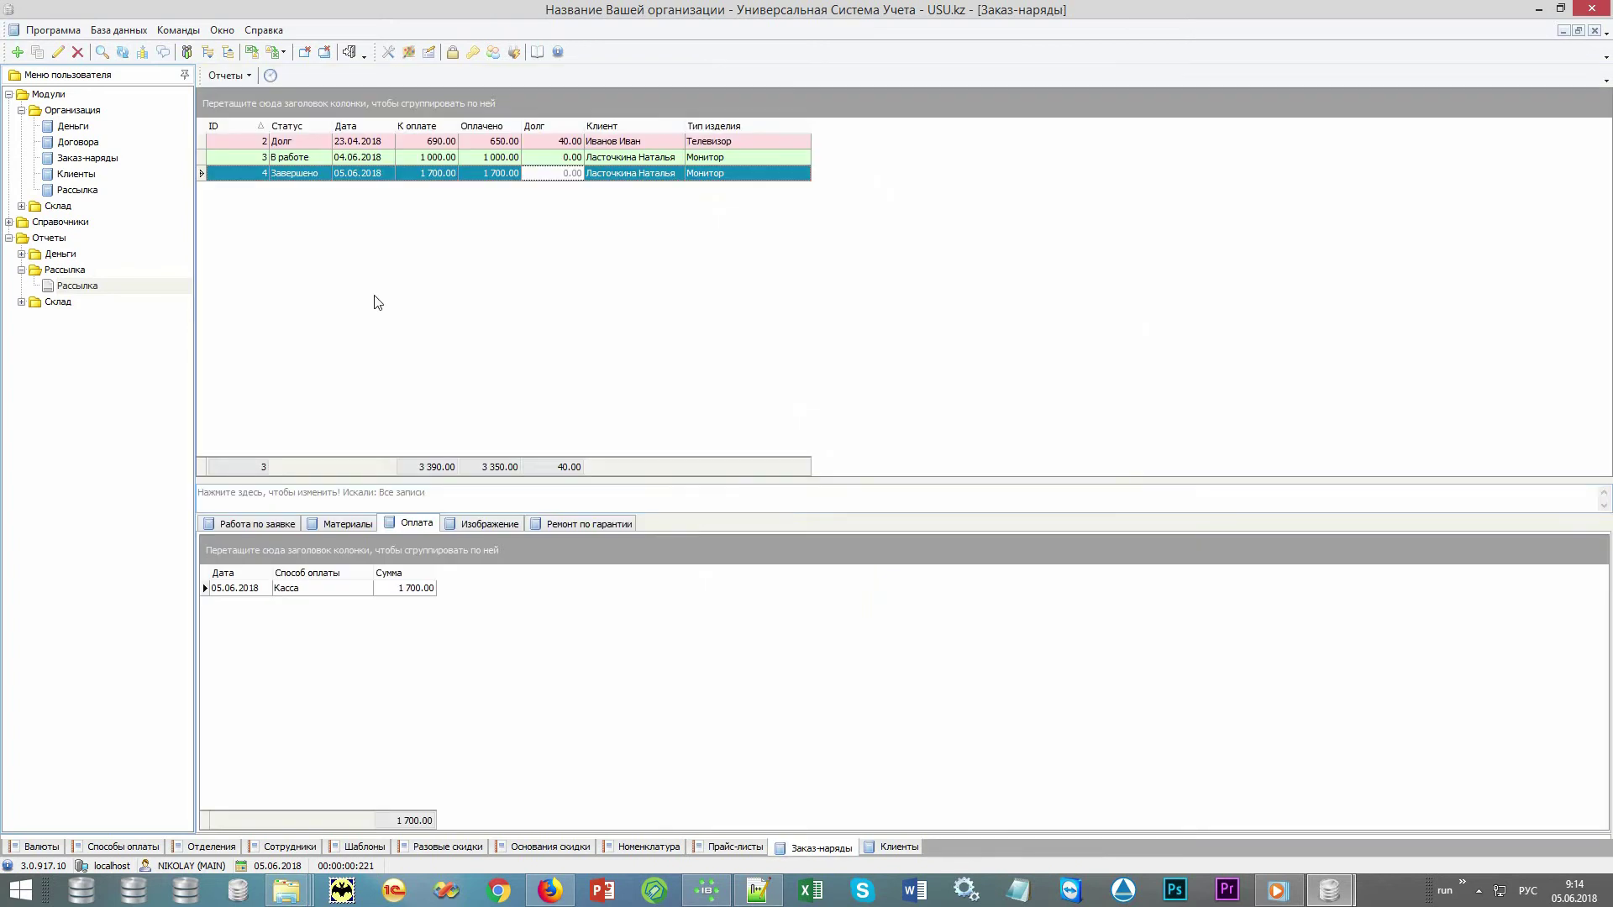
pyautogui.click(231, 75)
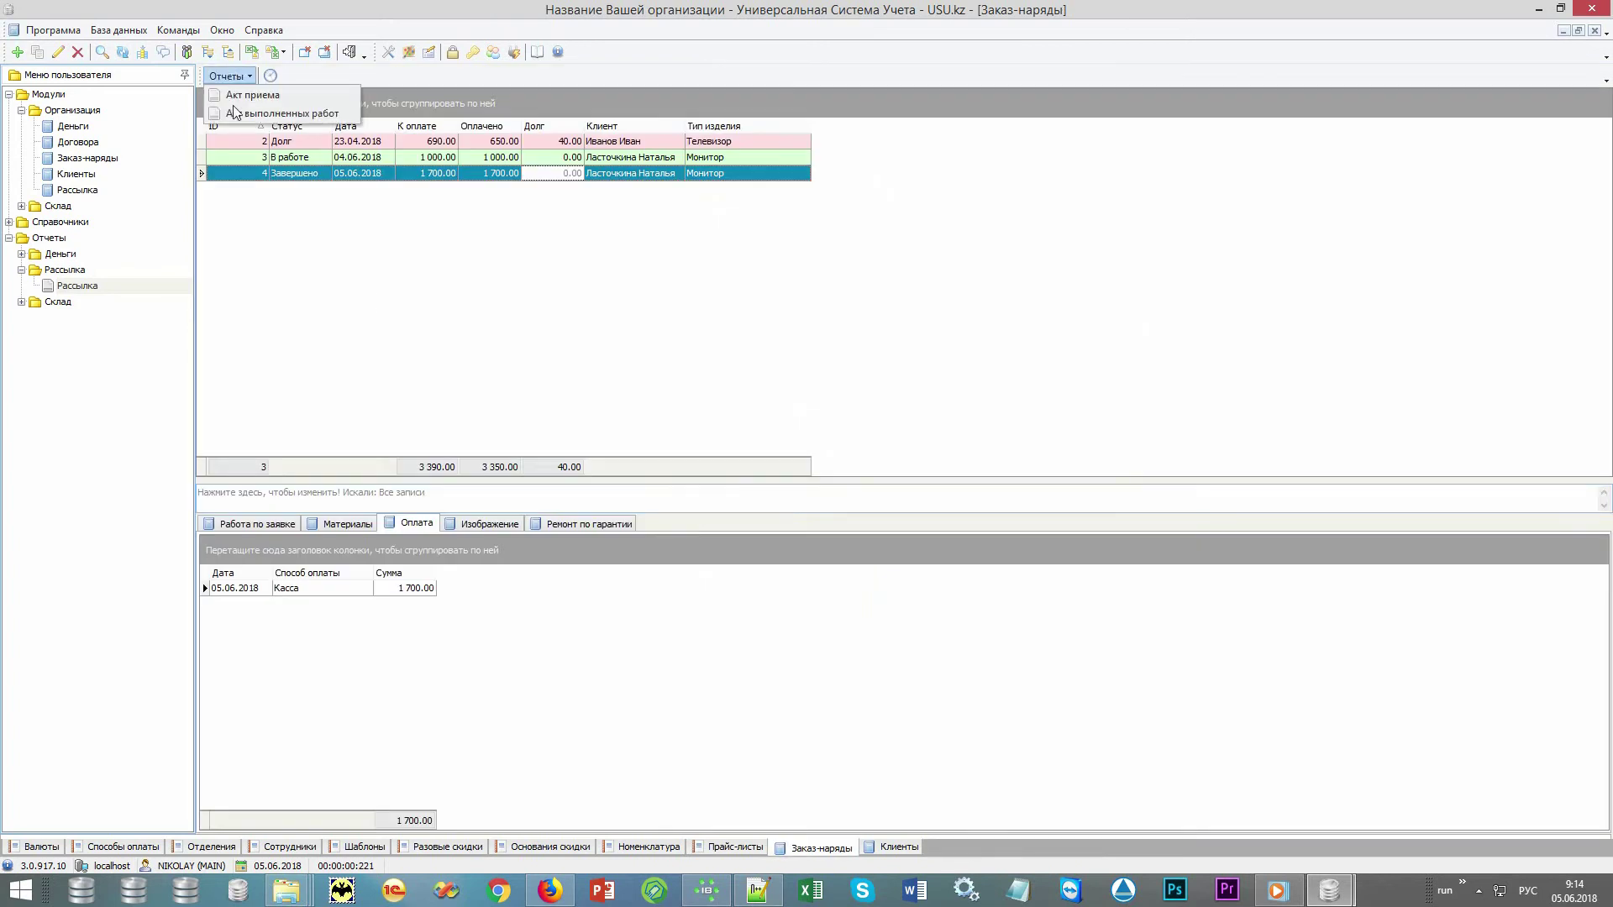
pyautogui.click(293, 178)
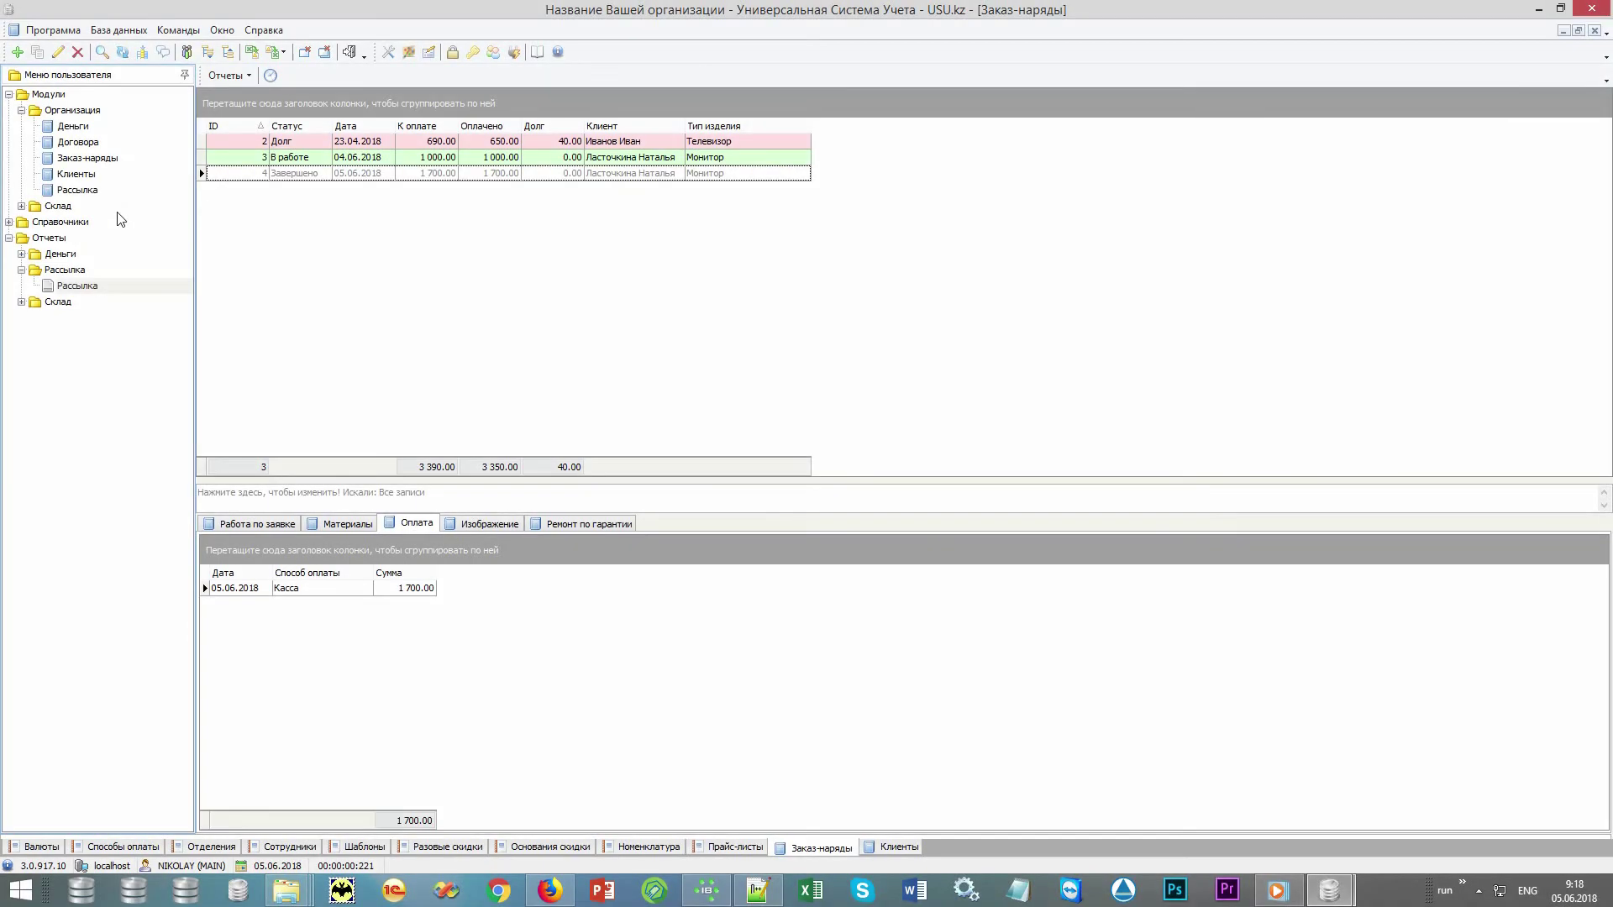
# List the Продажи records under Склад and start a new shop-mode sale from Действия
pyautogui.doubleClick(119, 210)
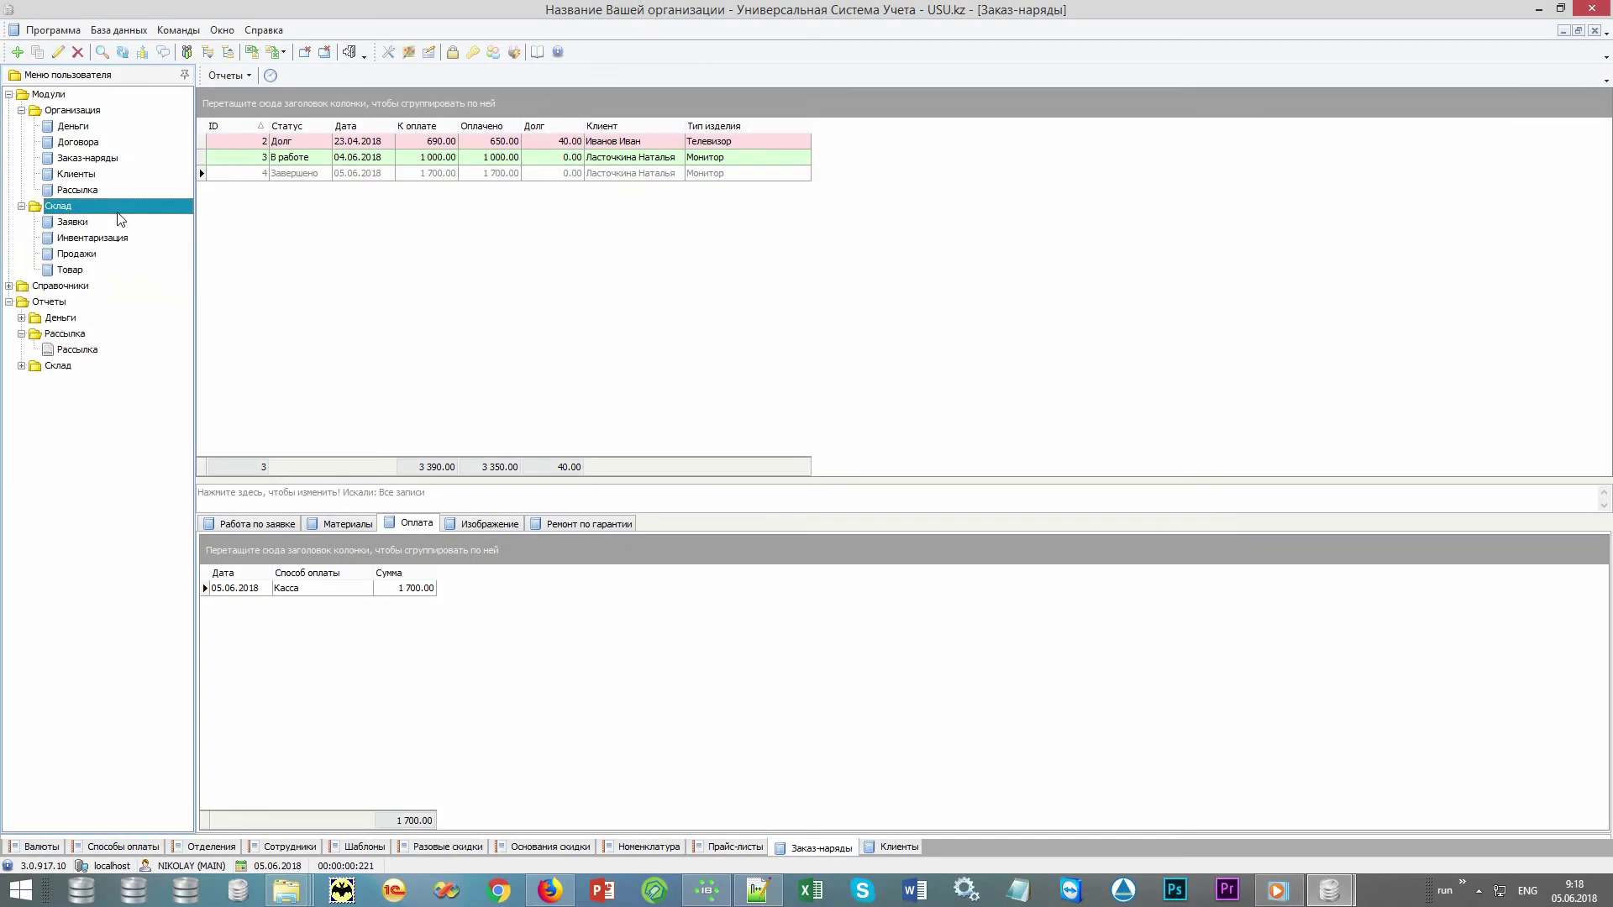
pyautogui.click(114, 260)
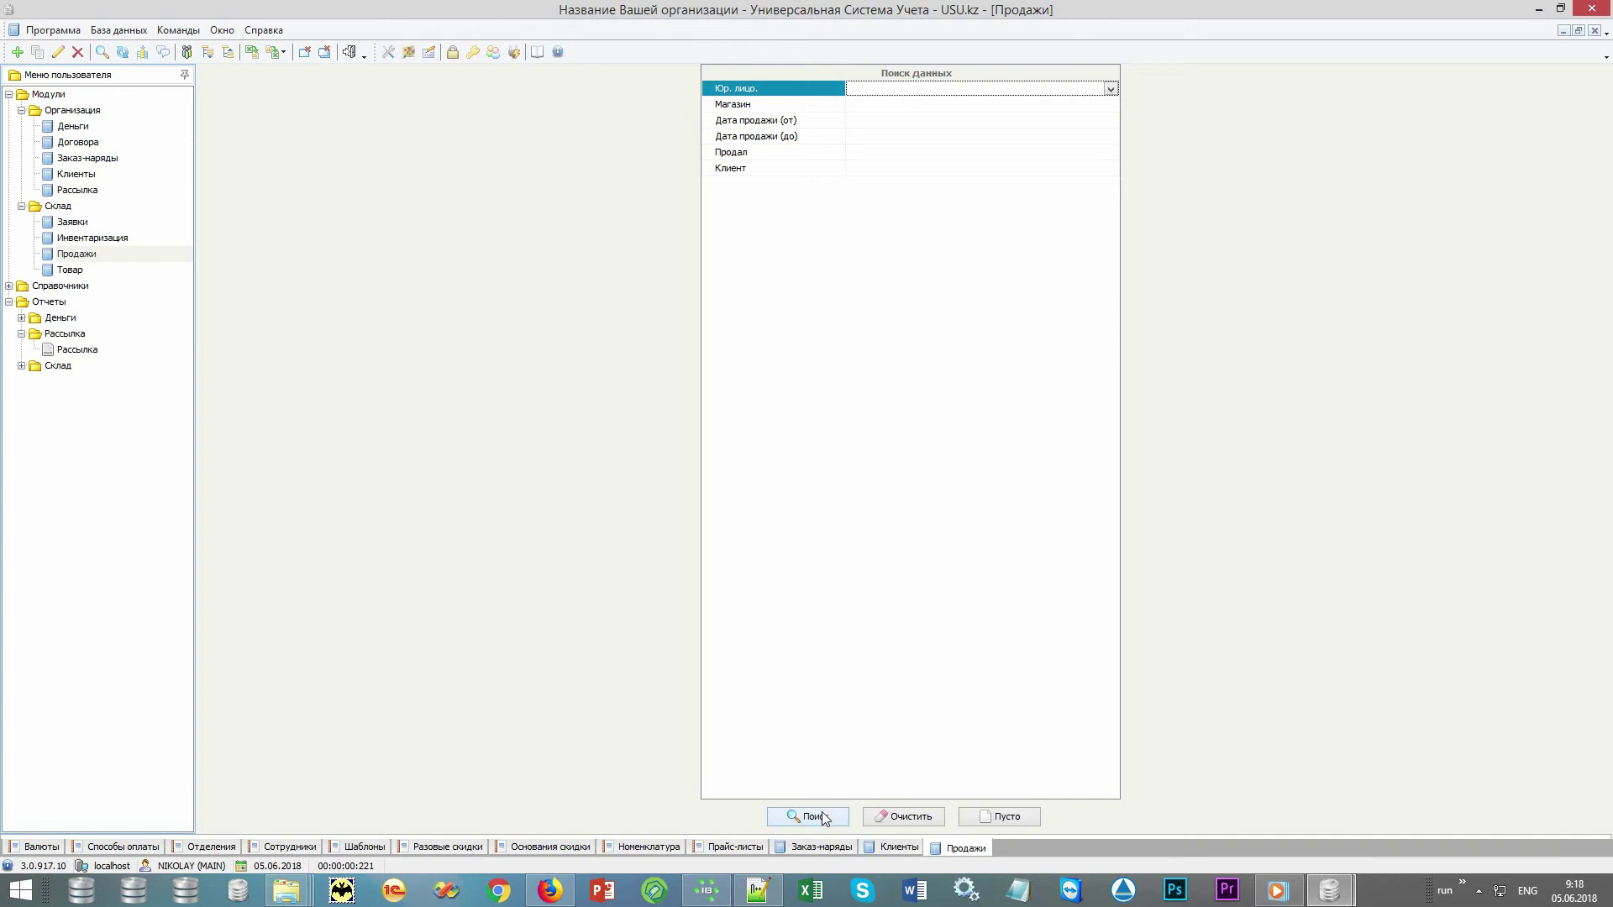
pyautogui.click(816, 817)
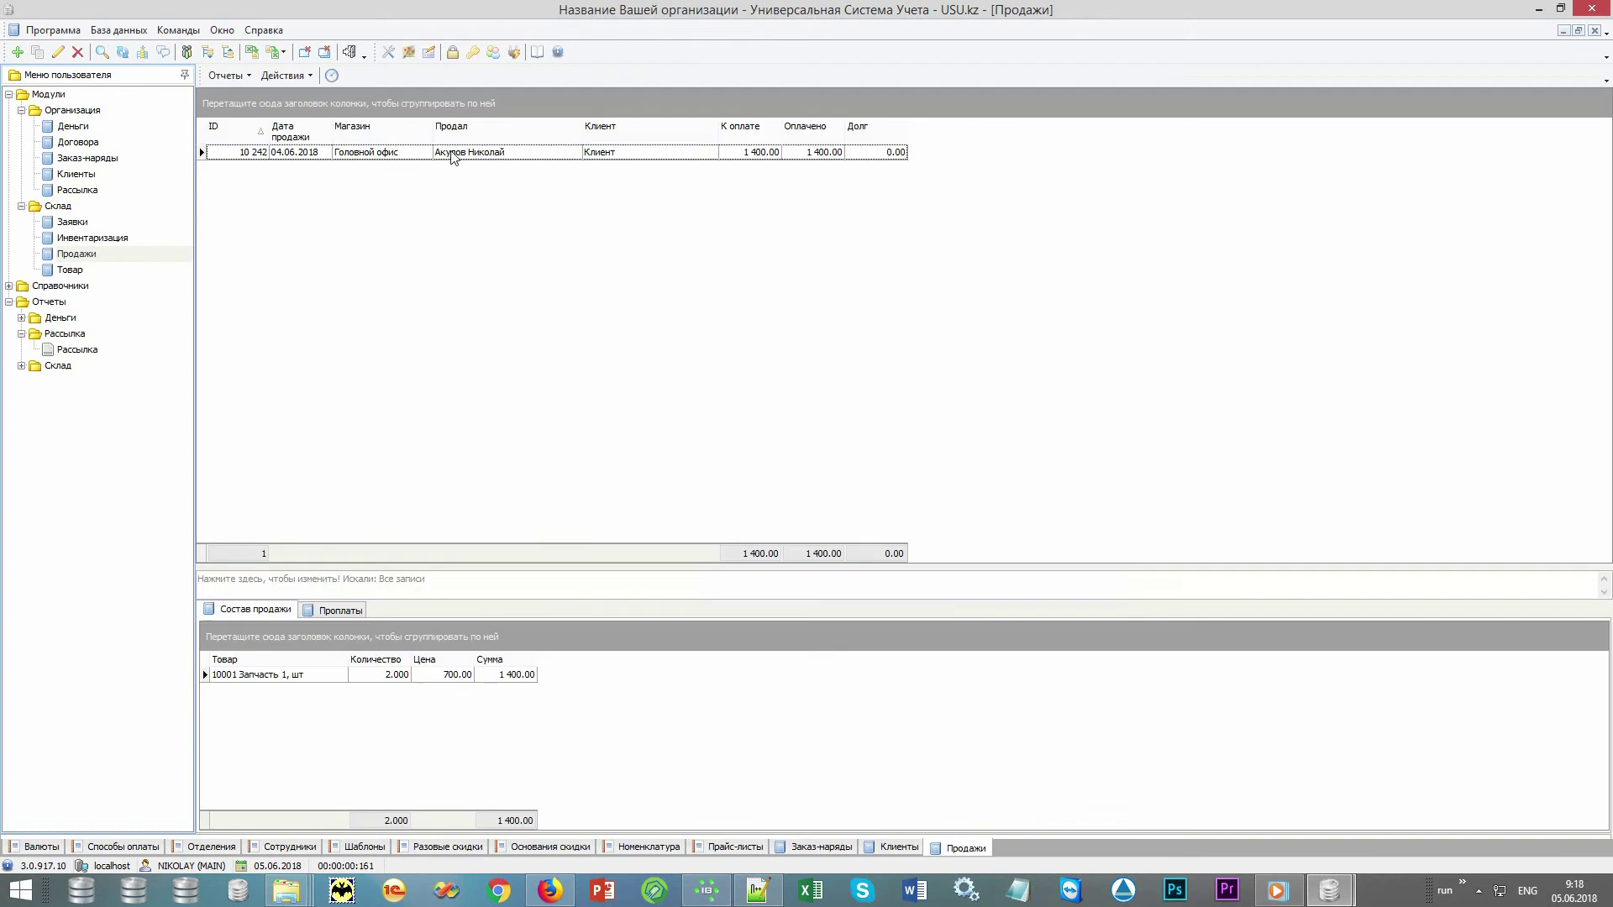
pyautogui.click(285, 76)
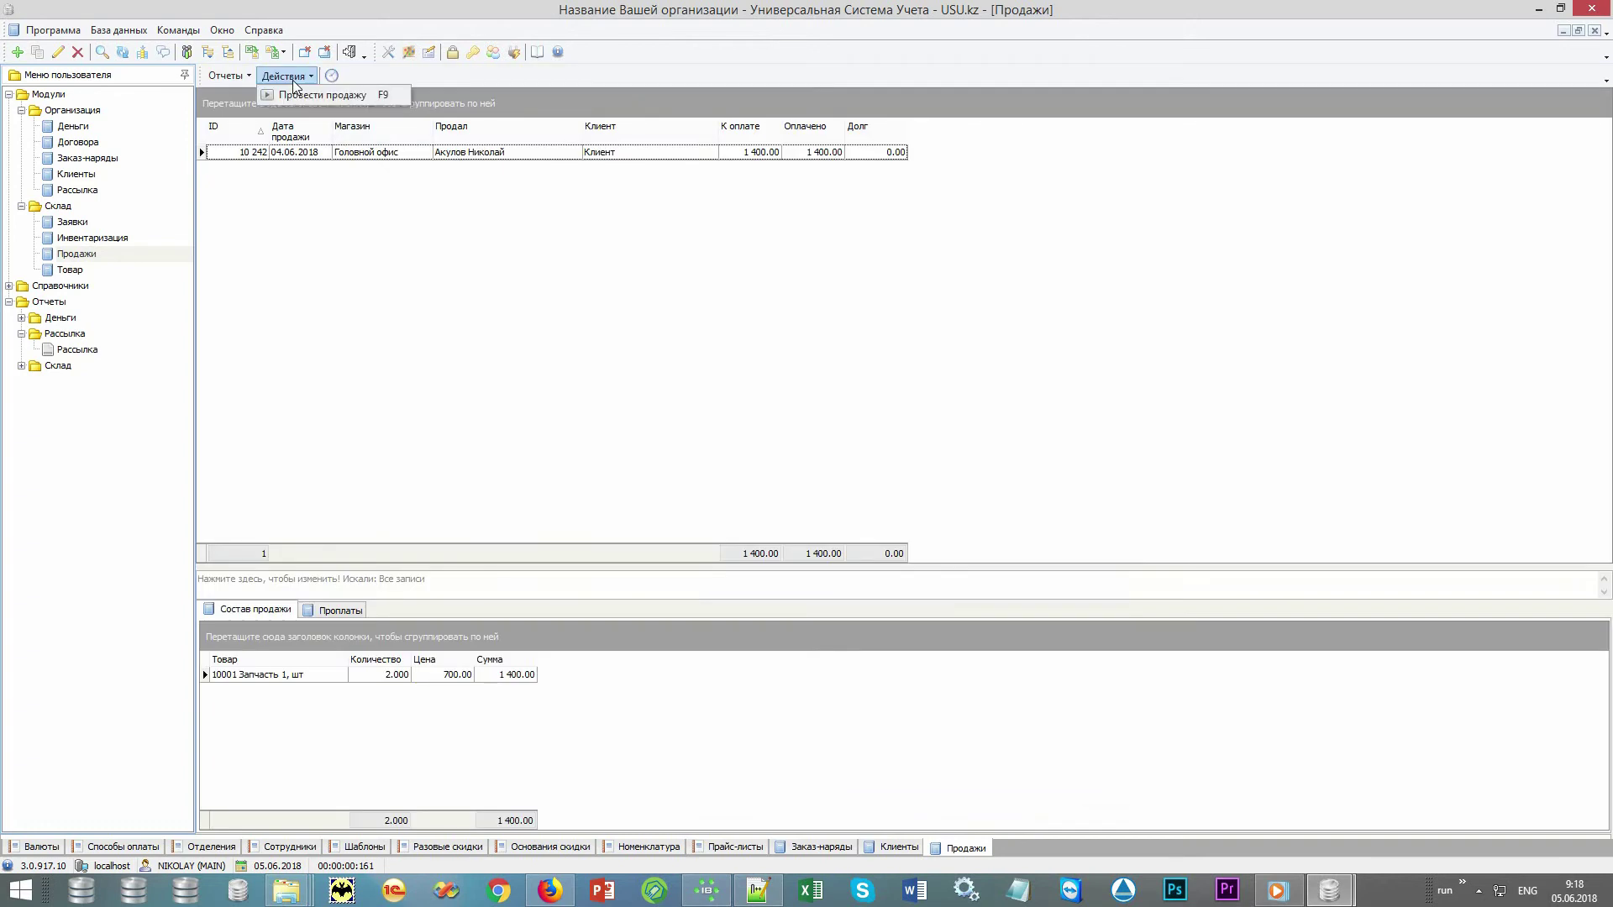
pyautogui.click(372, 96)
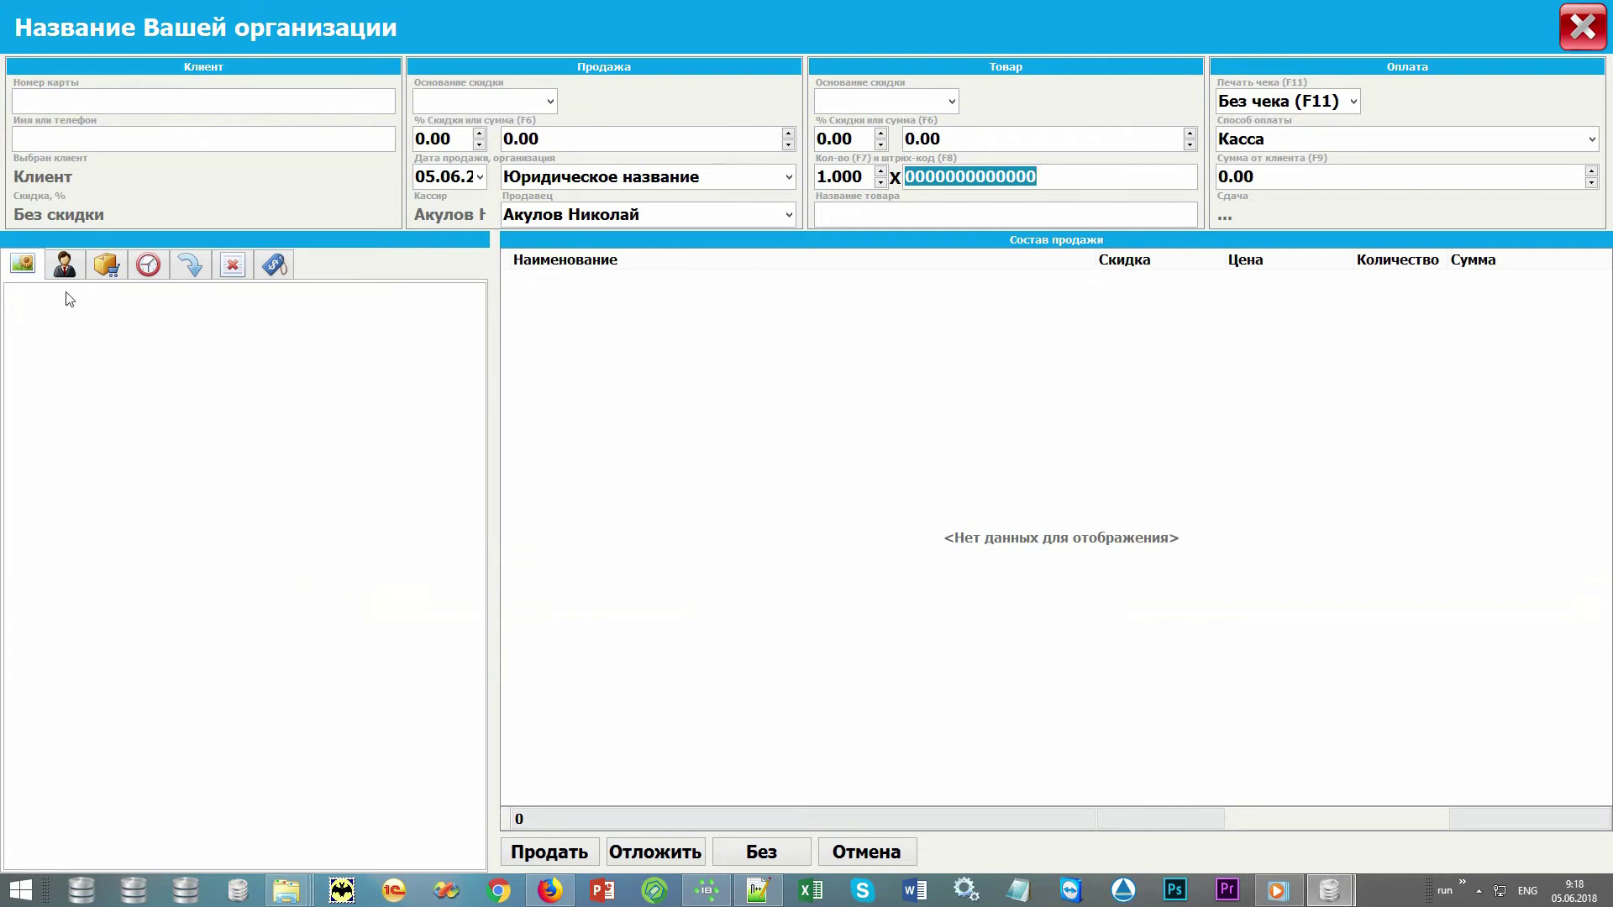
# Identify the sale's client by entering their discount card number, applying Без скидки
pyautogui.click(196, 102)
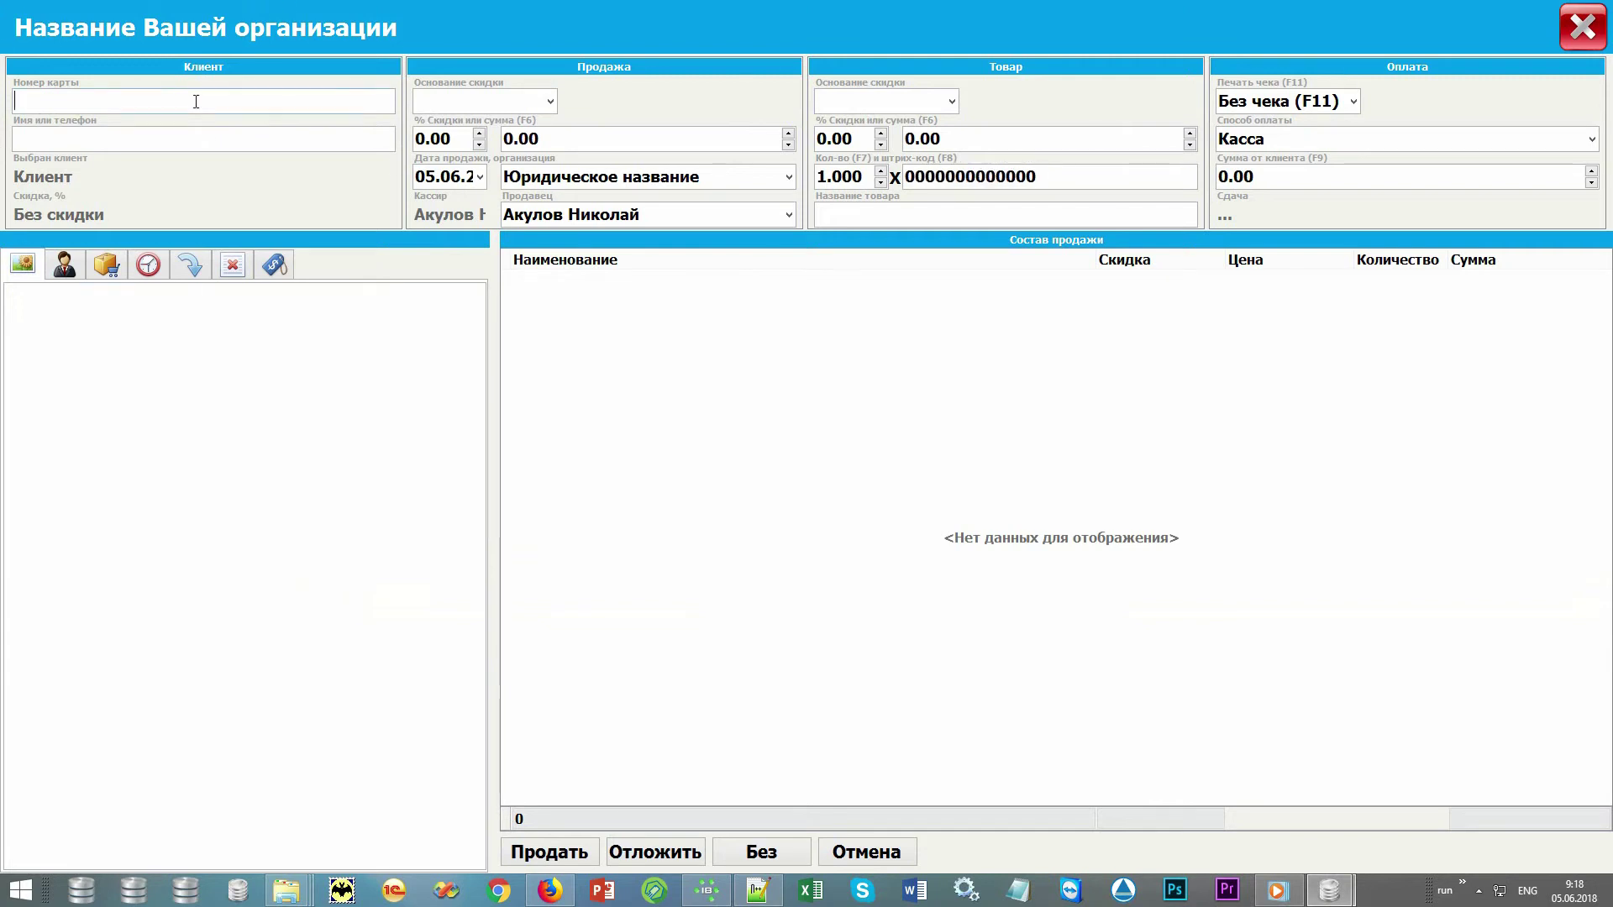
pyautogui.write('12345')
pyautogui.press('Return')
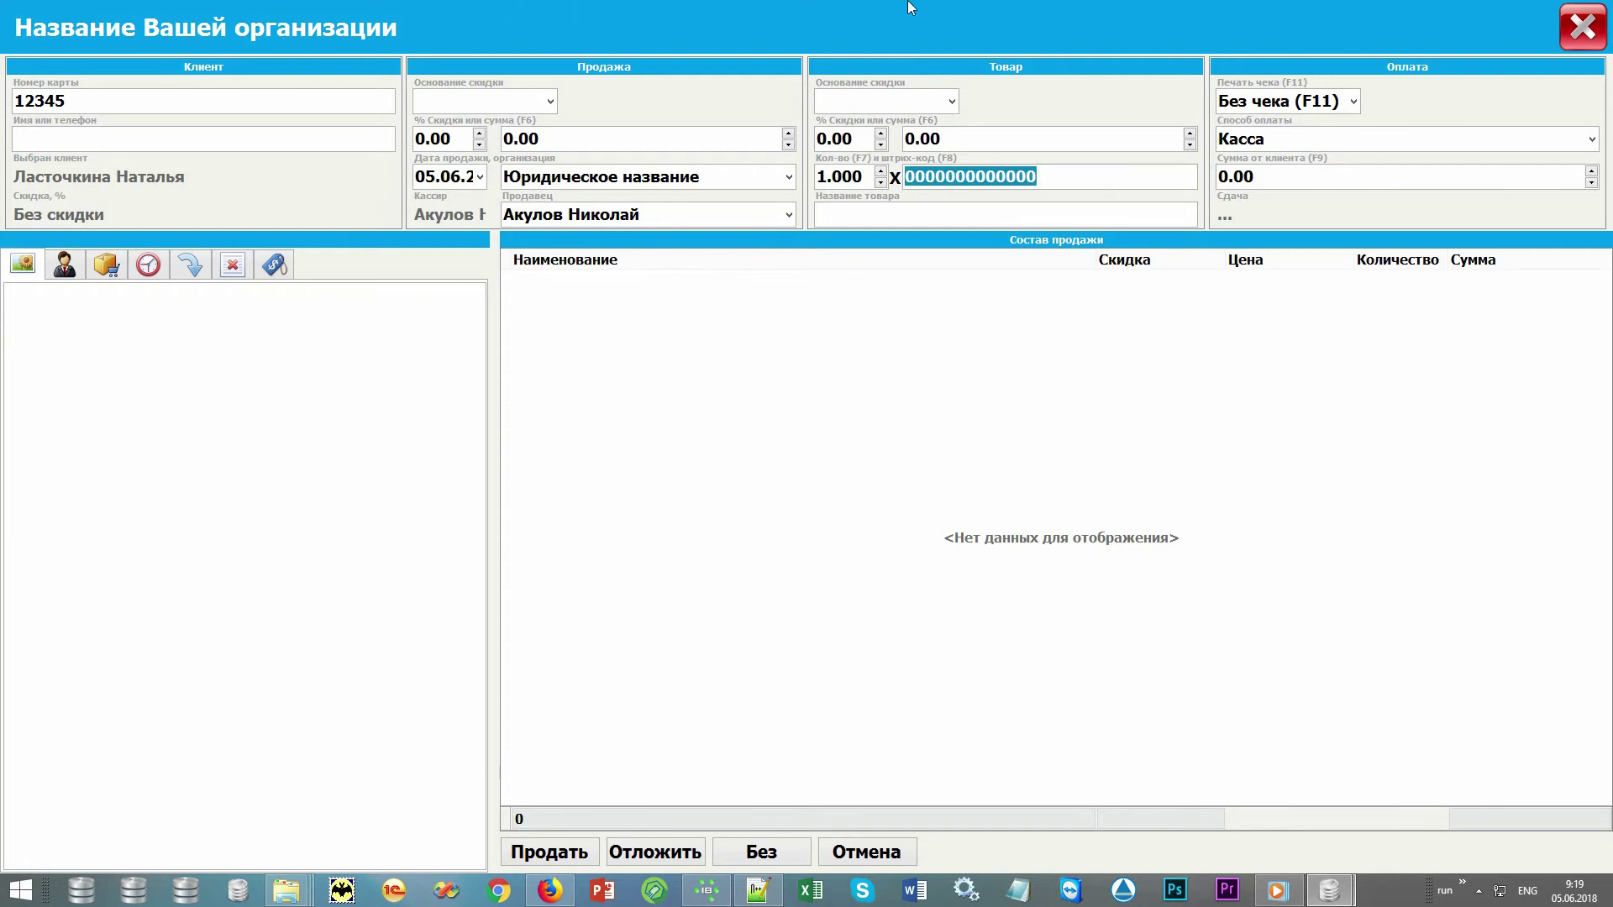
# Add 10001 Запчасть 1 (700.00) by barcode and 10002 Запчасть 2 (500.00) from the product list
pyautogui.write('10001')
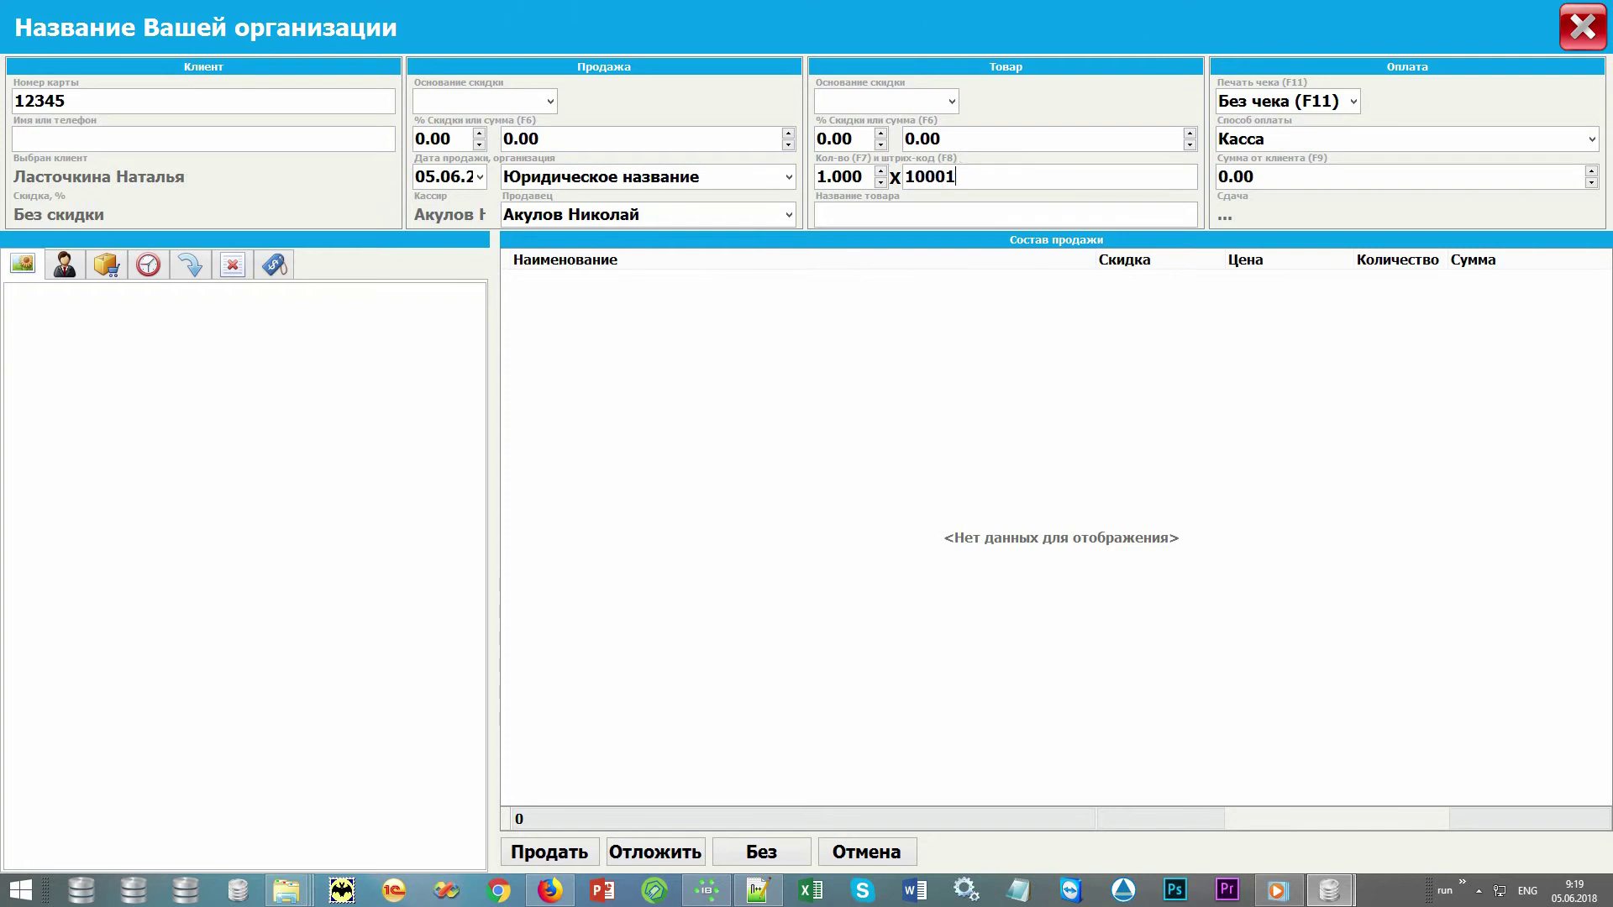
pyautogui.press('Return')
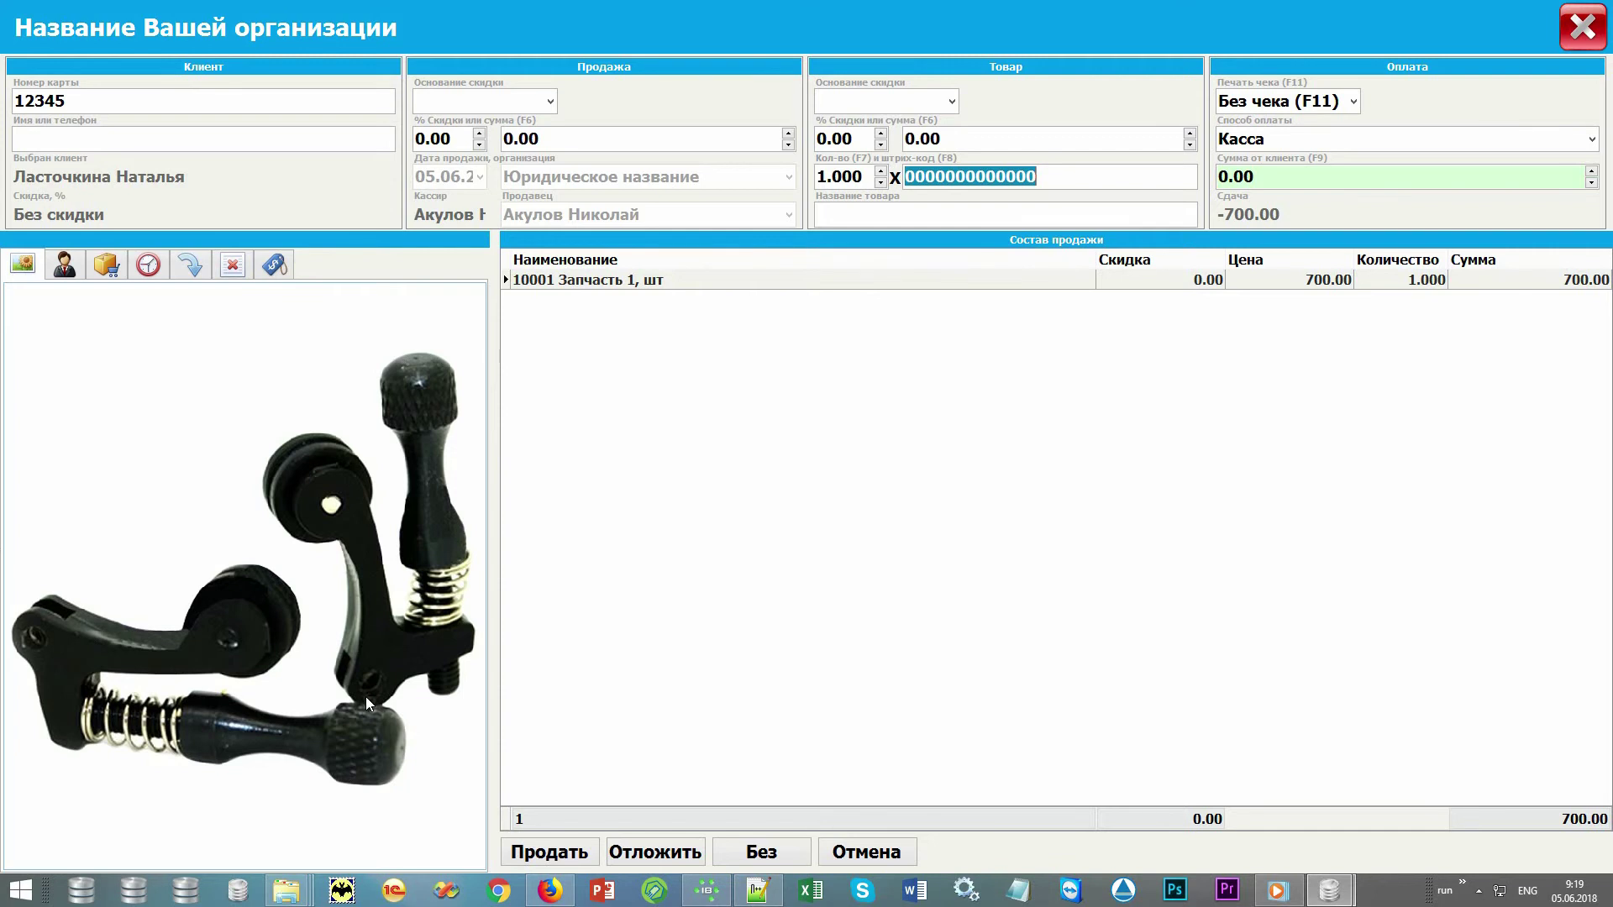
pyautogui.click(105, 265)
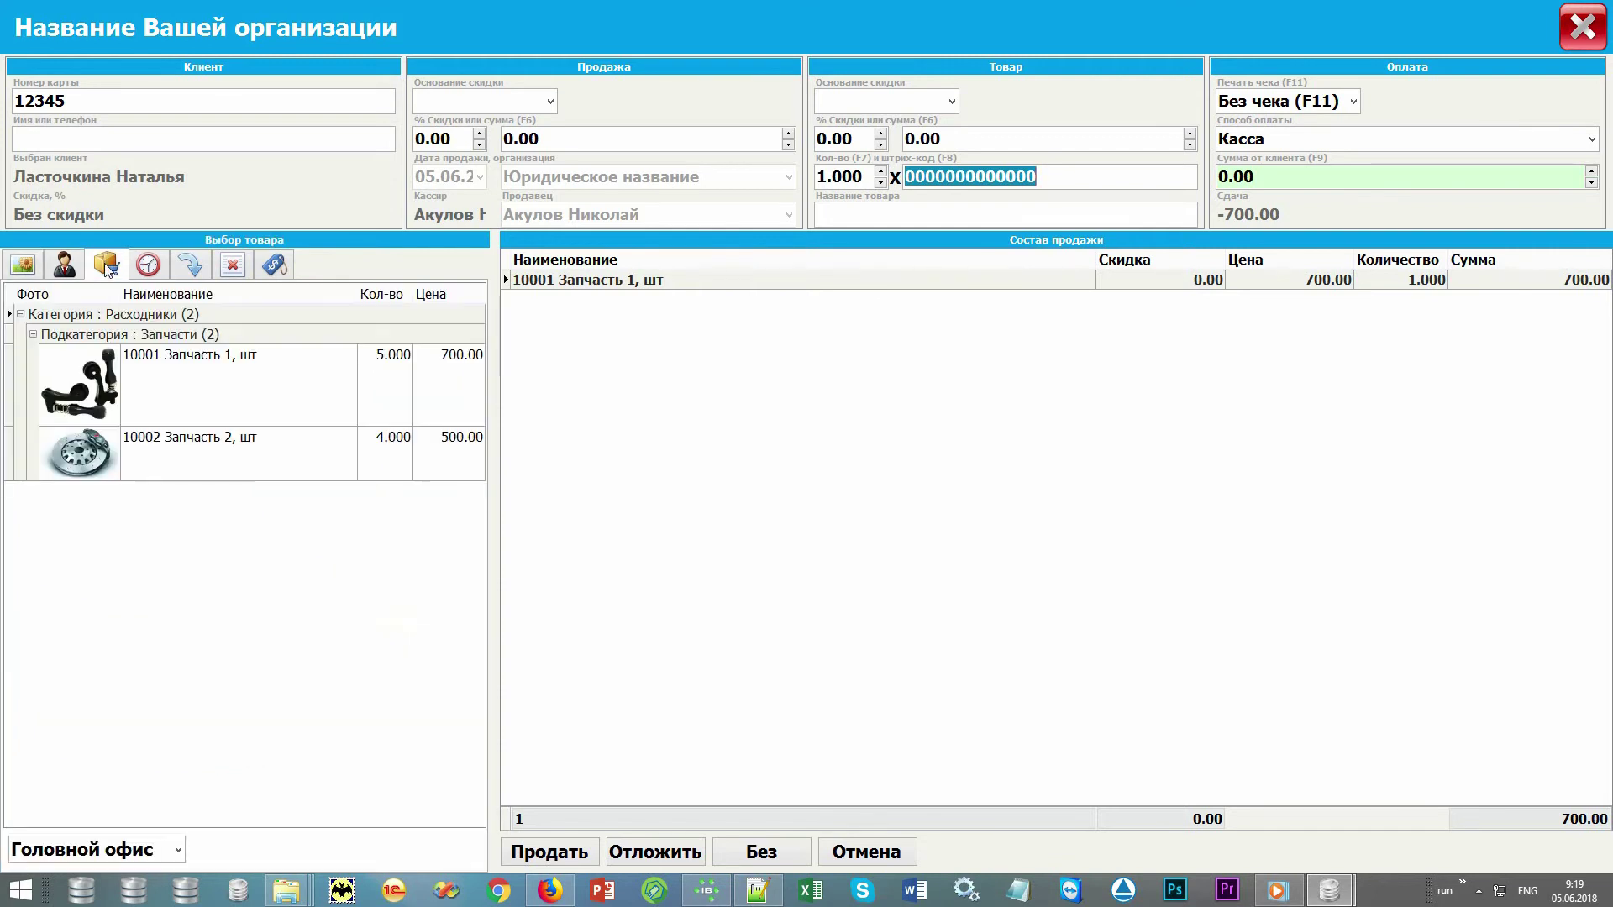
pyautogui.click(194, 456)
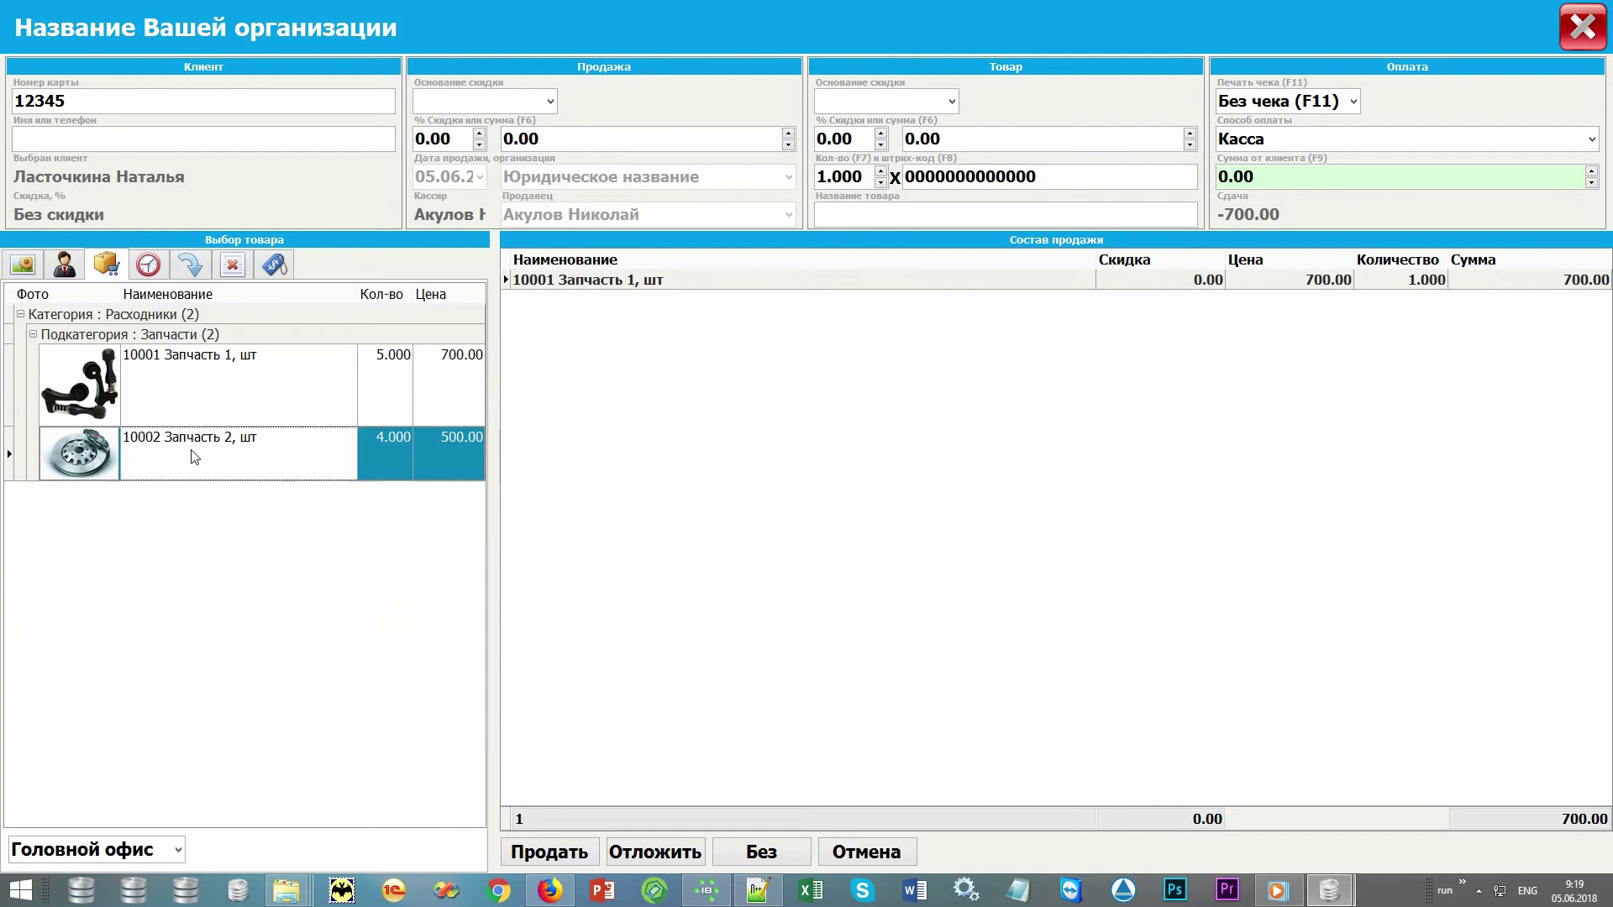
pyautogui.doubleClick(193, 456)
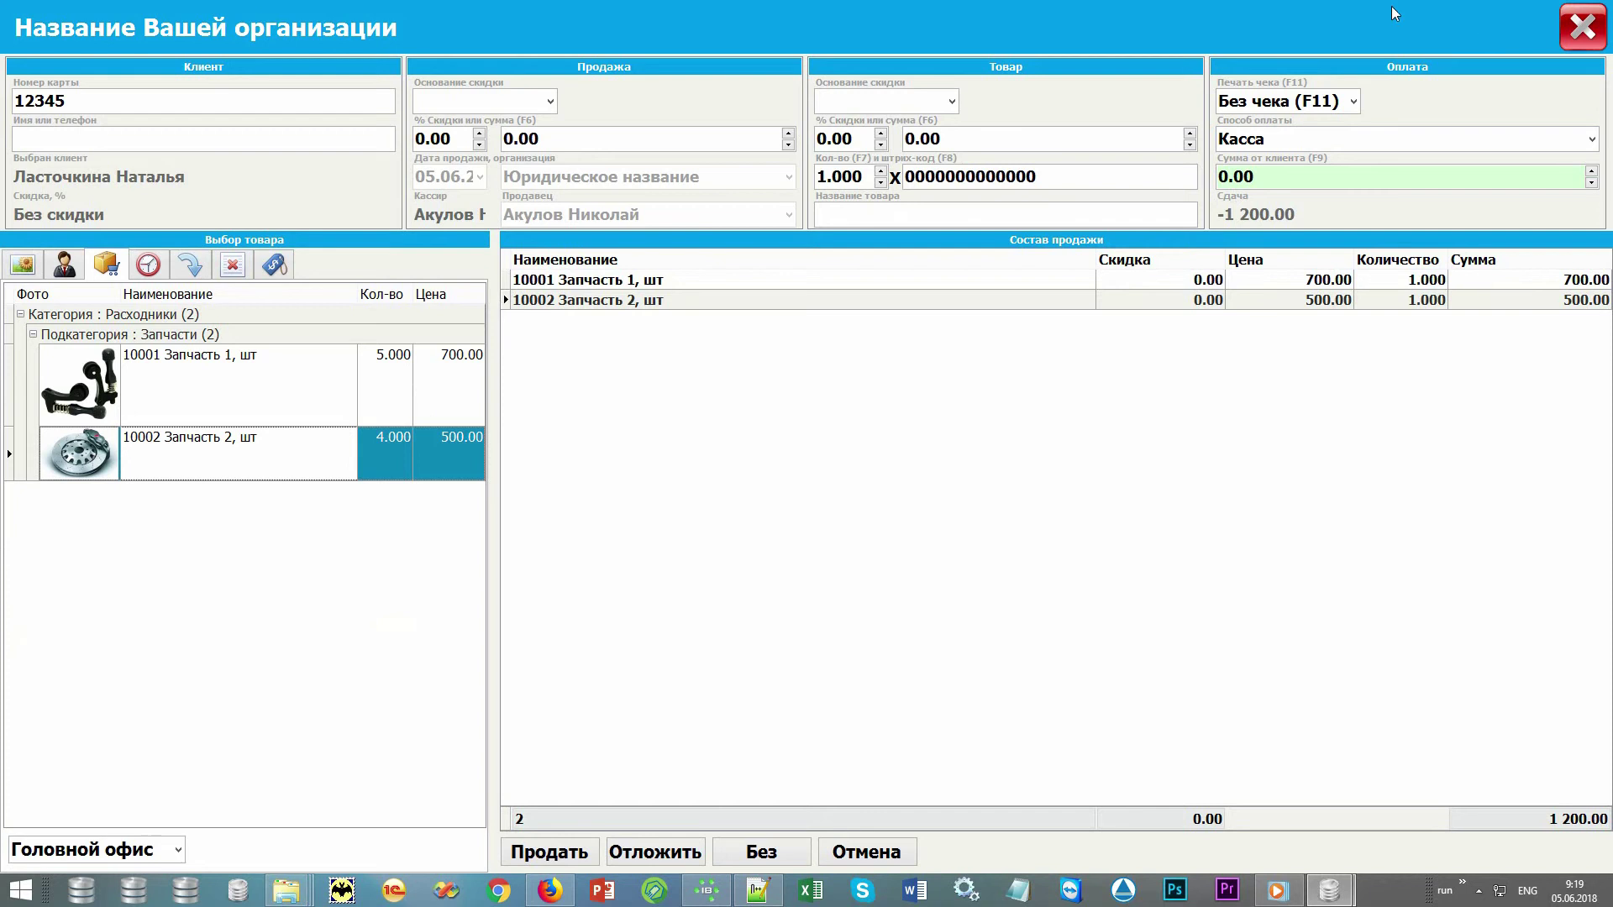
# Record 2000 paid via Касса with 800.00 change, Без чека, then view the empty postponed sales
pyautogui.click(1437, 168)
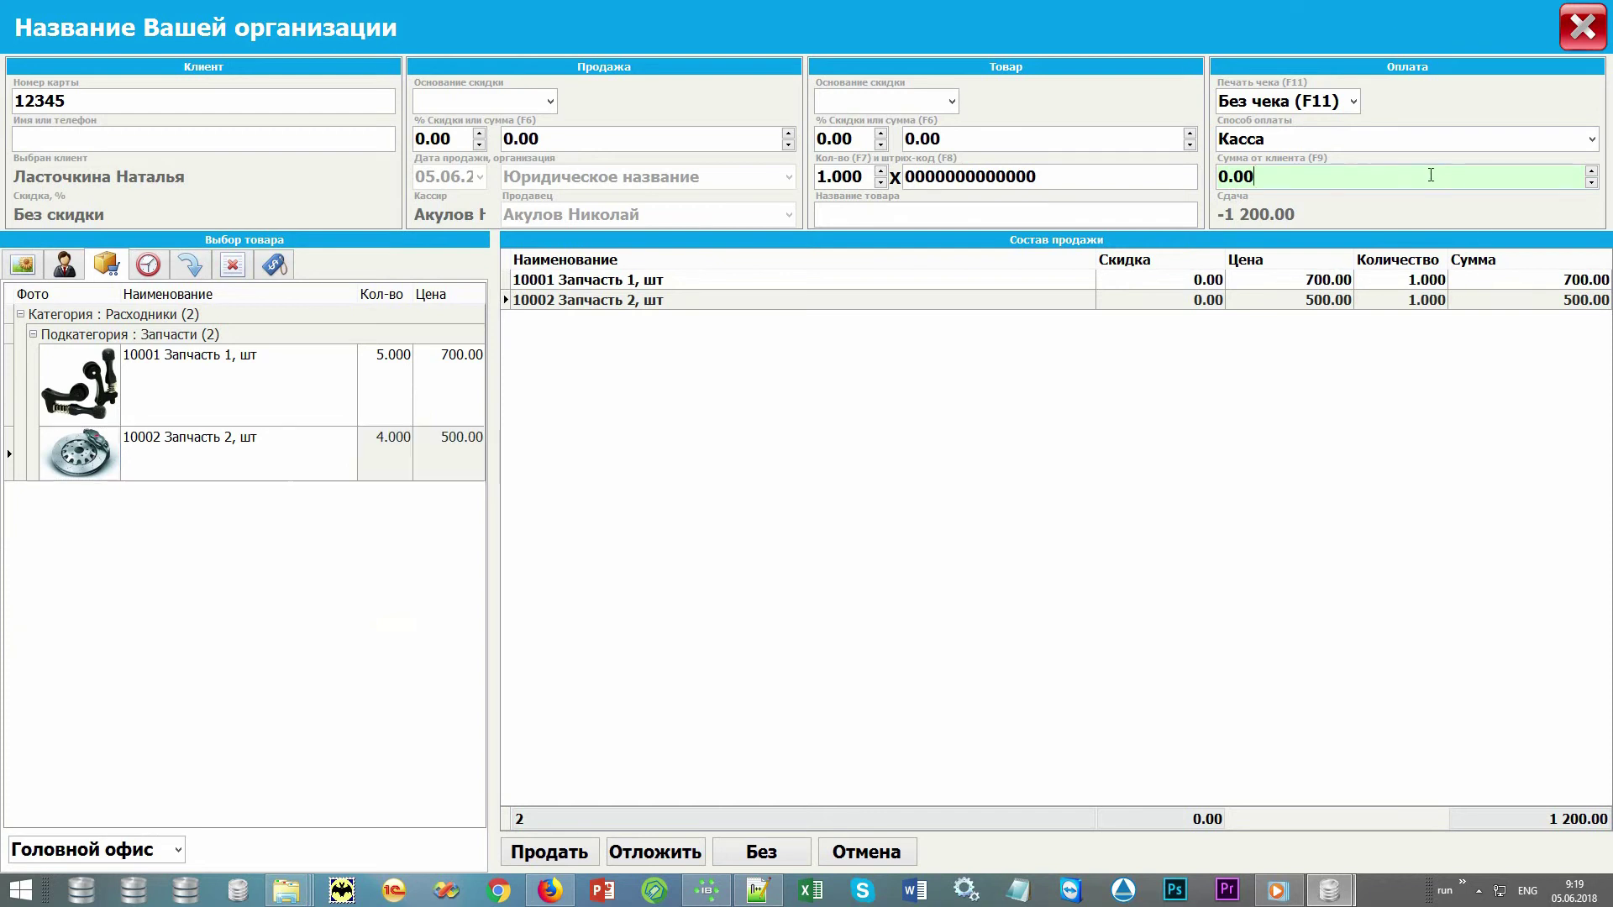
pyautogui.write('2000')
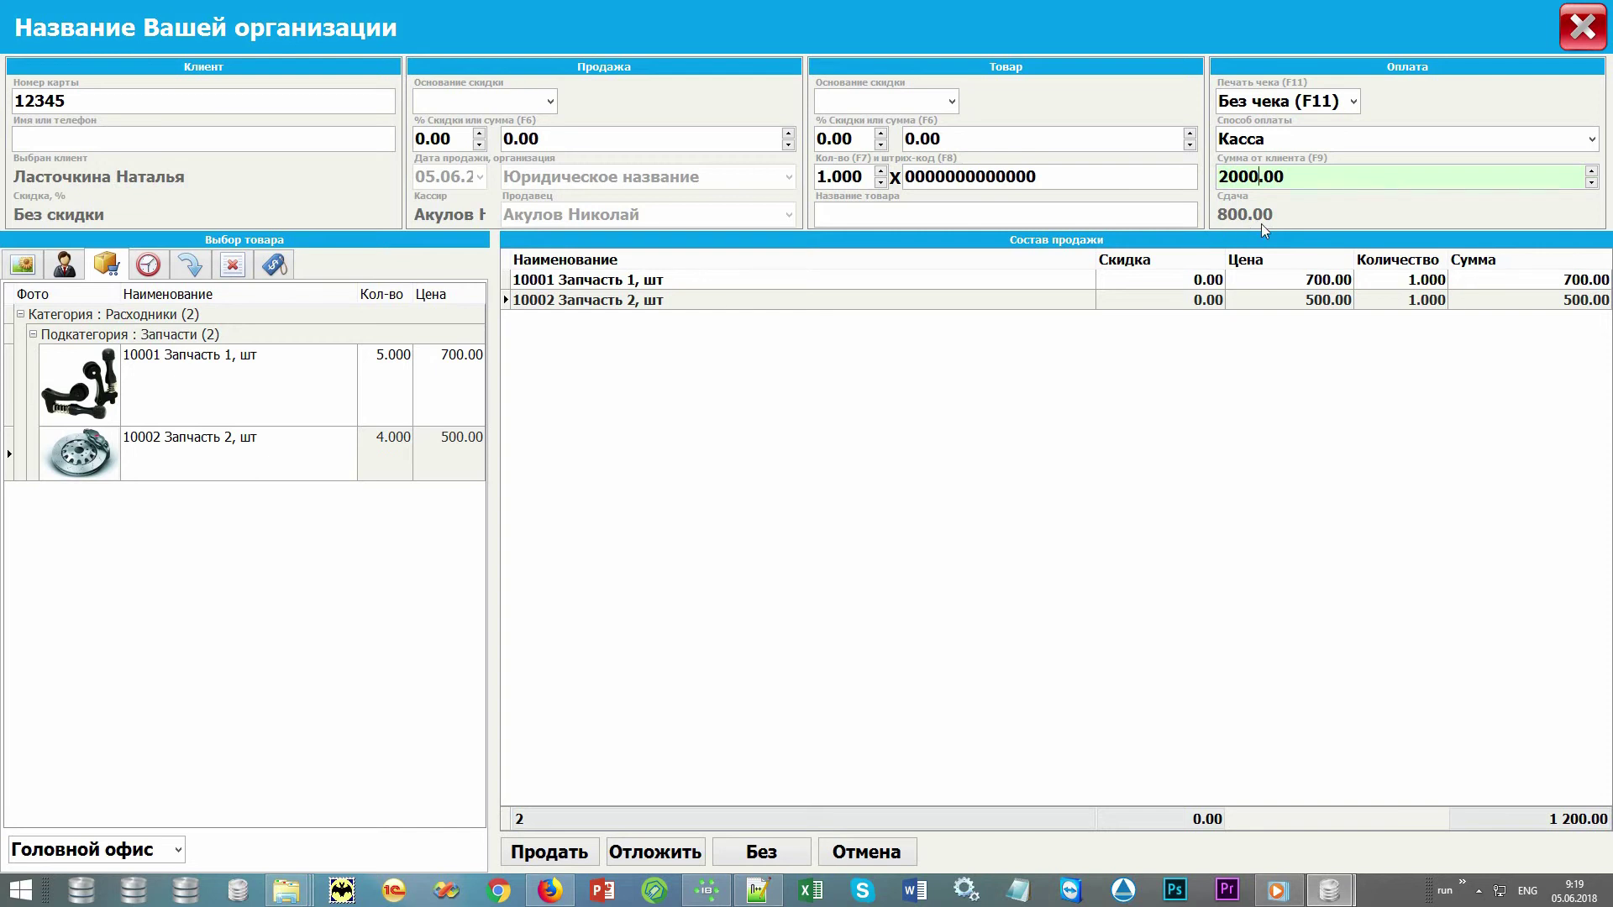
pyautogui.click(1591, 140)
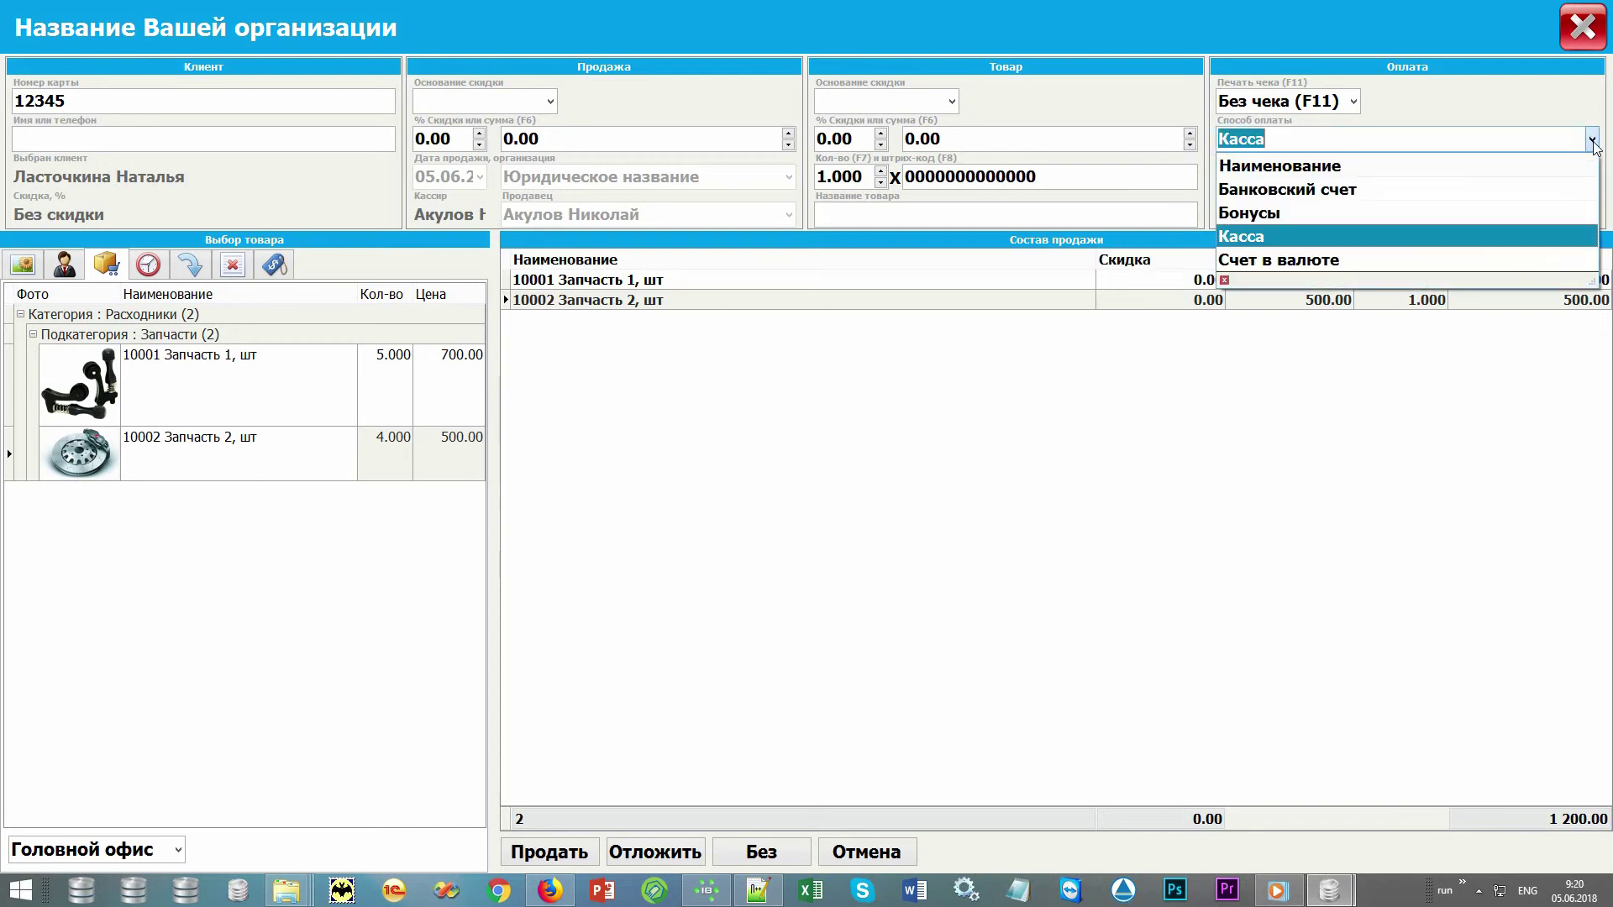
pyautogui.click(1593, 141)
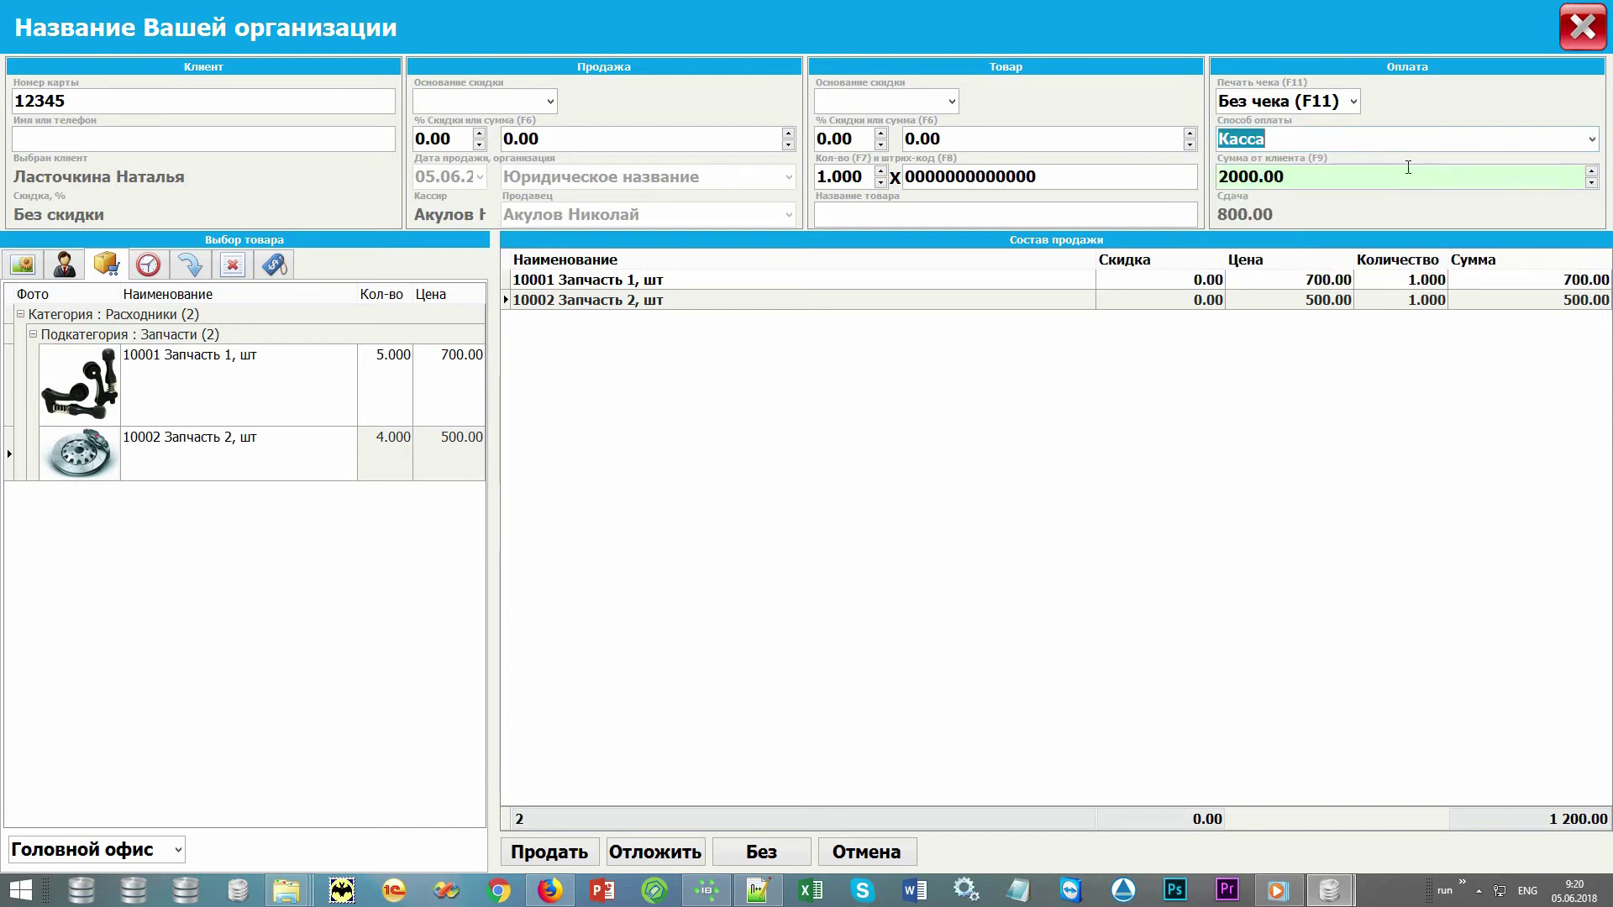
pyautogui.click(1354, 101)
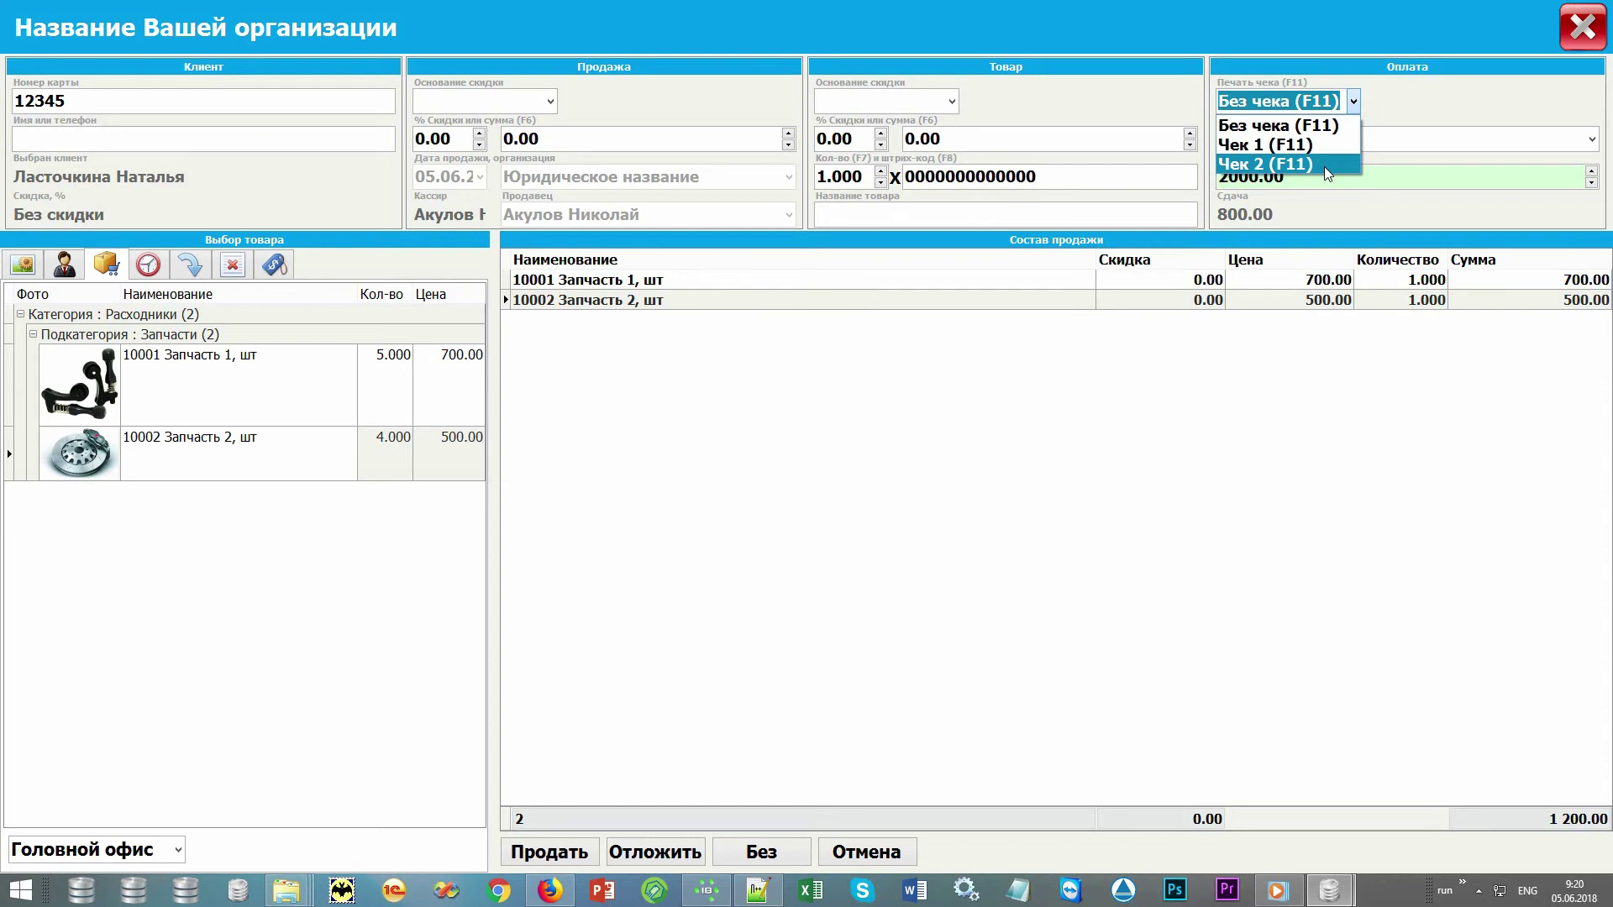
pyautogui.click(1348, 126)
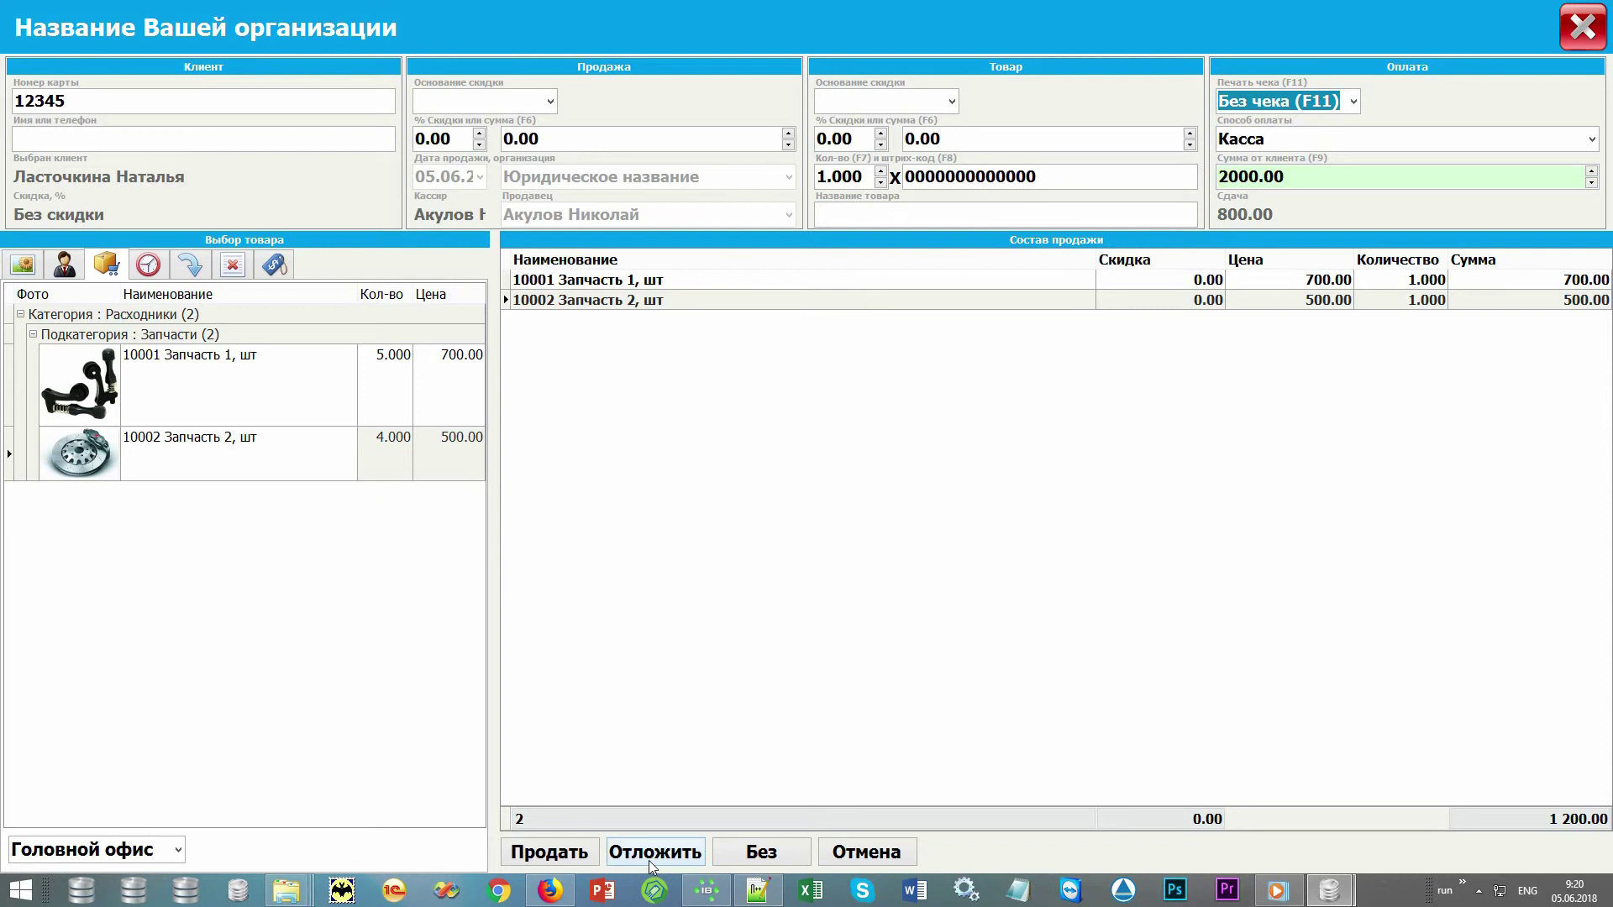
pyautogui.click(147, 266)
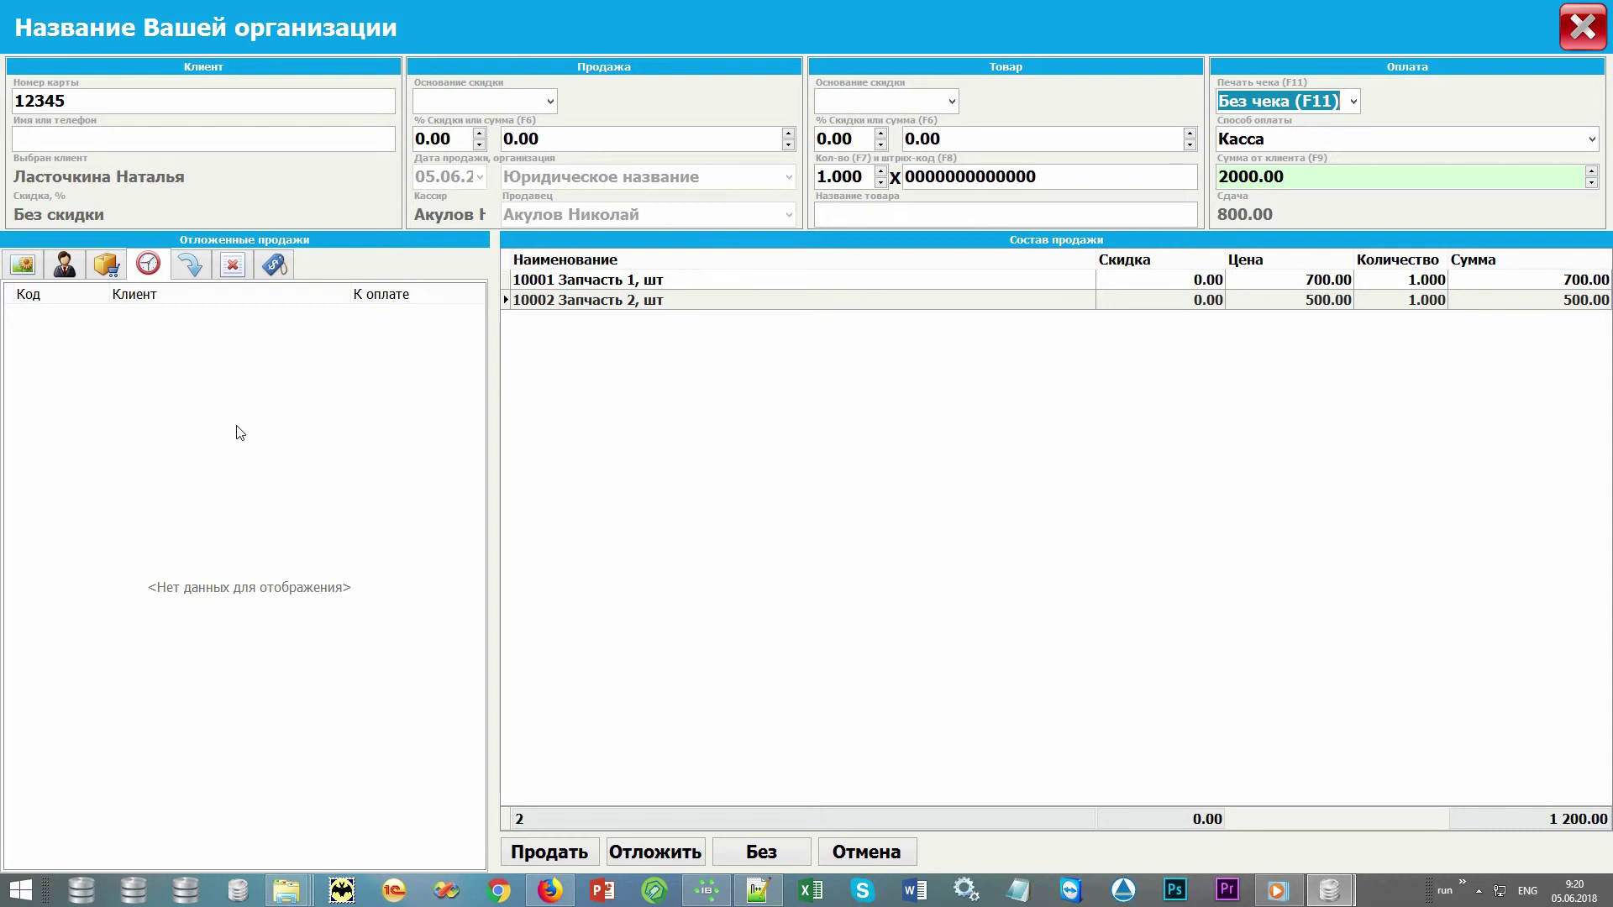
# Complete the 1 200.00 sale 10244 and preview its Накладная для продажи invoice
pyautogui.click(571, 854)
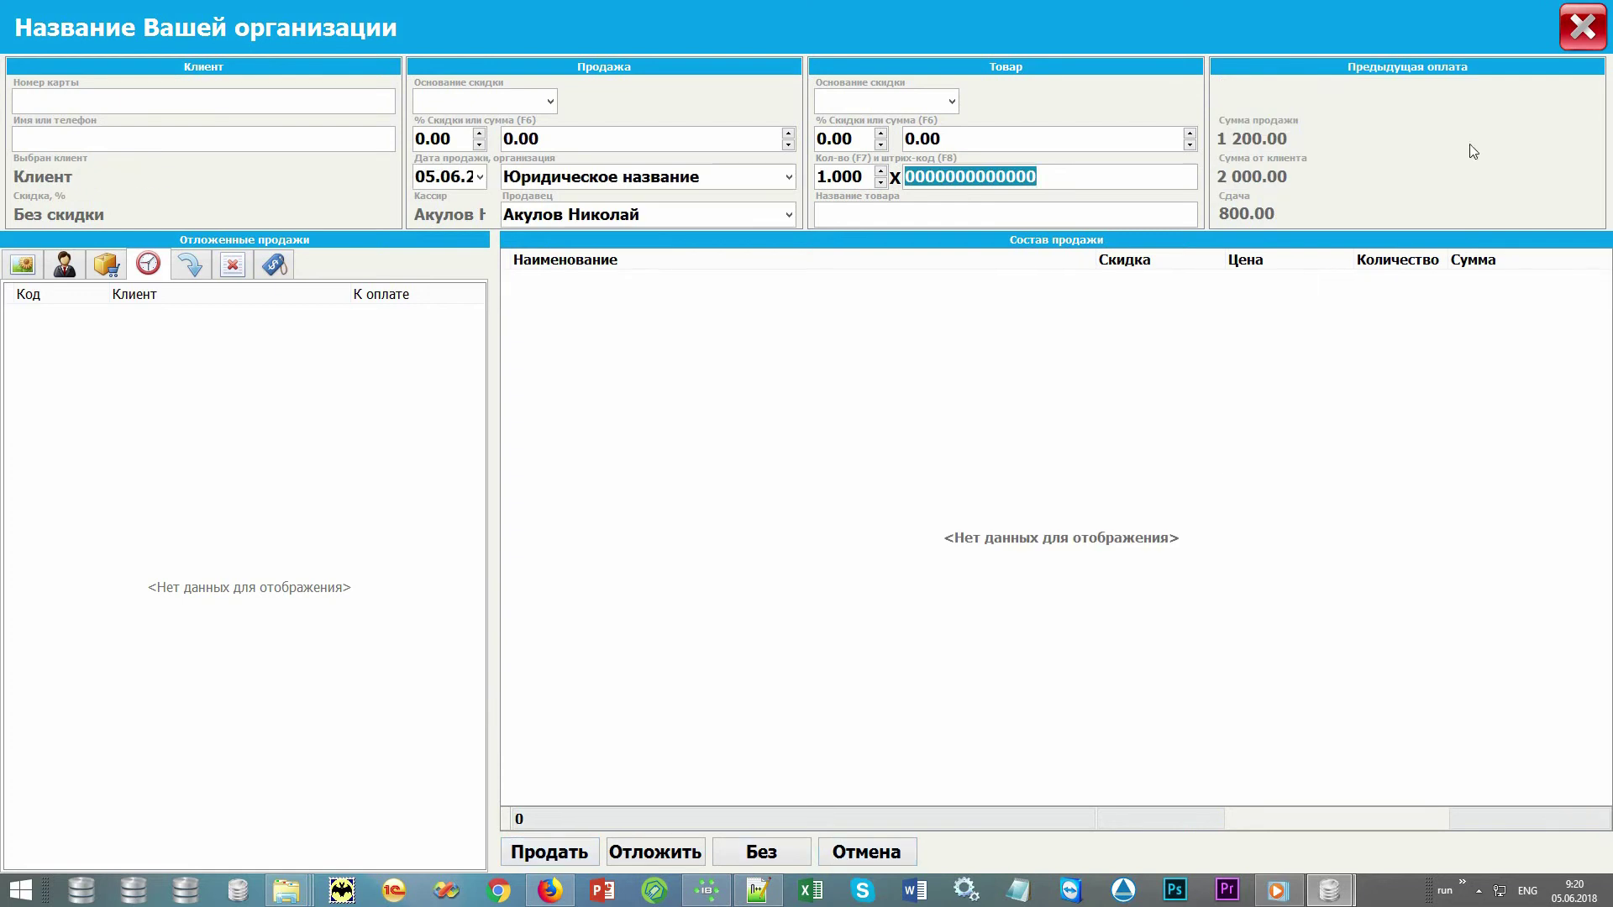
pyautogui.click(1579, 27)
pyautogui.click(491, 168)
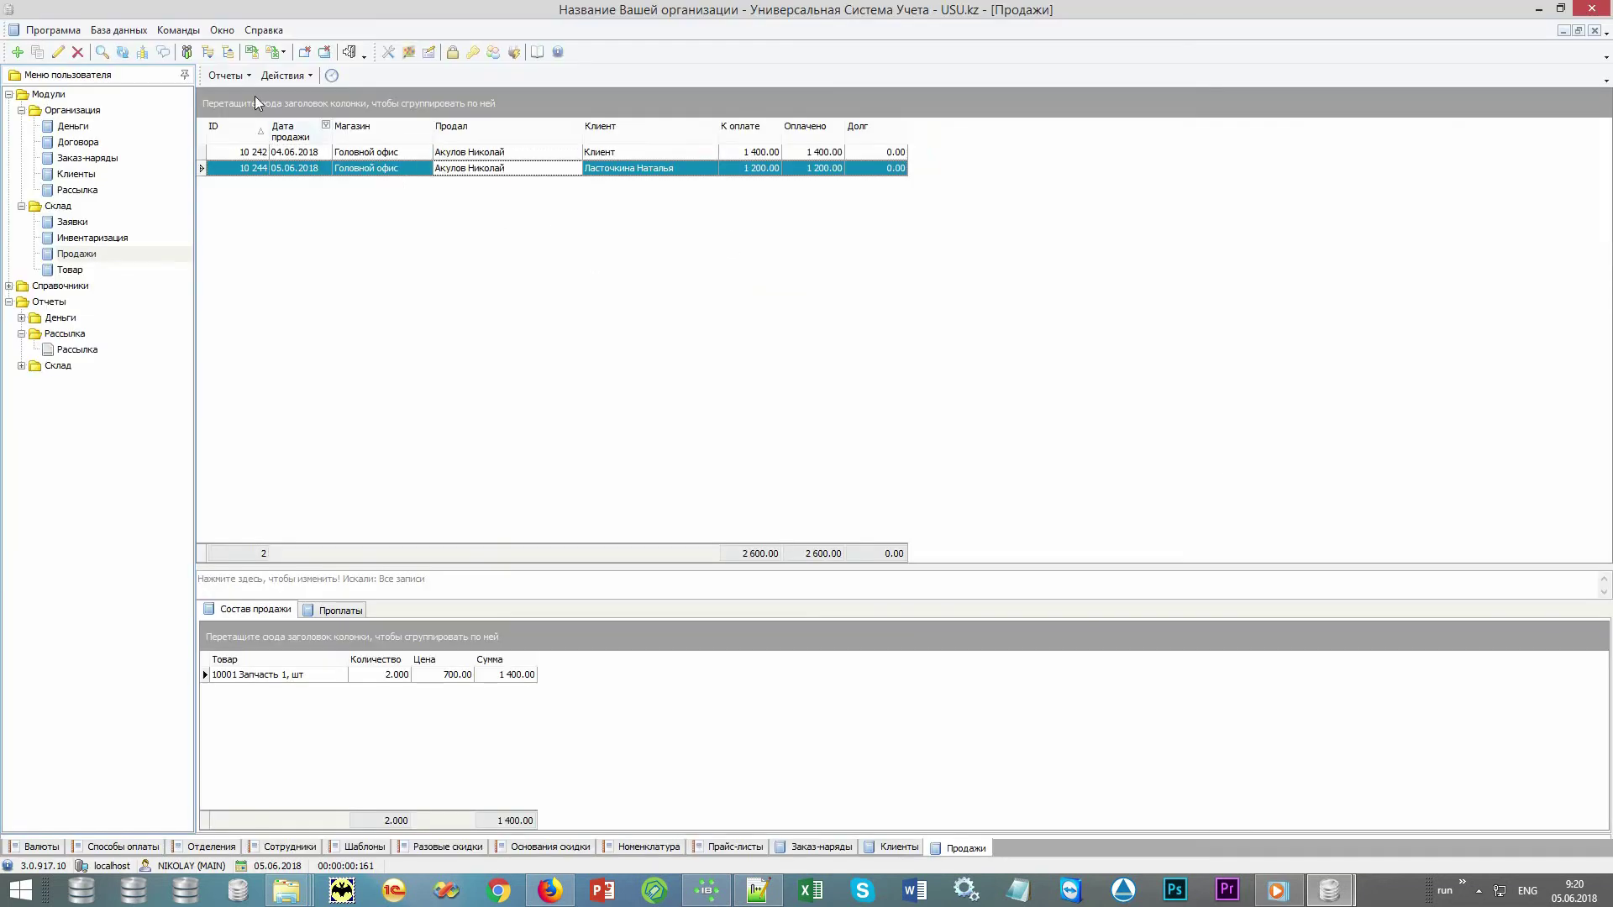
pyautogui.click(227, 76)
pyautogui.click(250, 114)
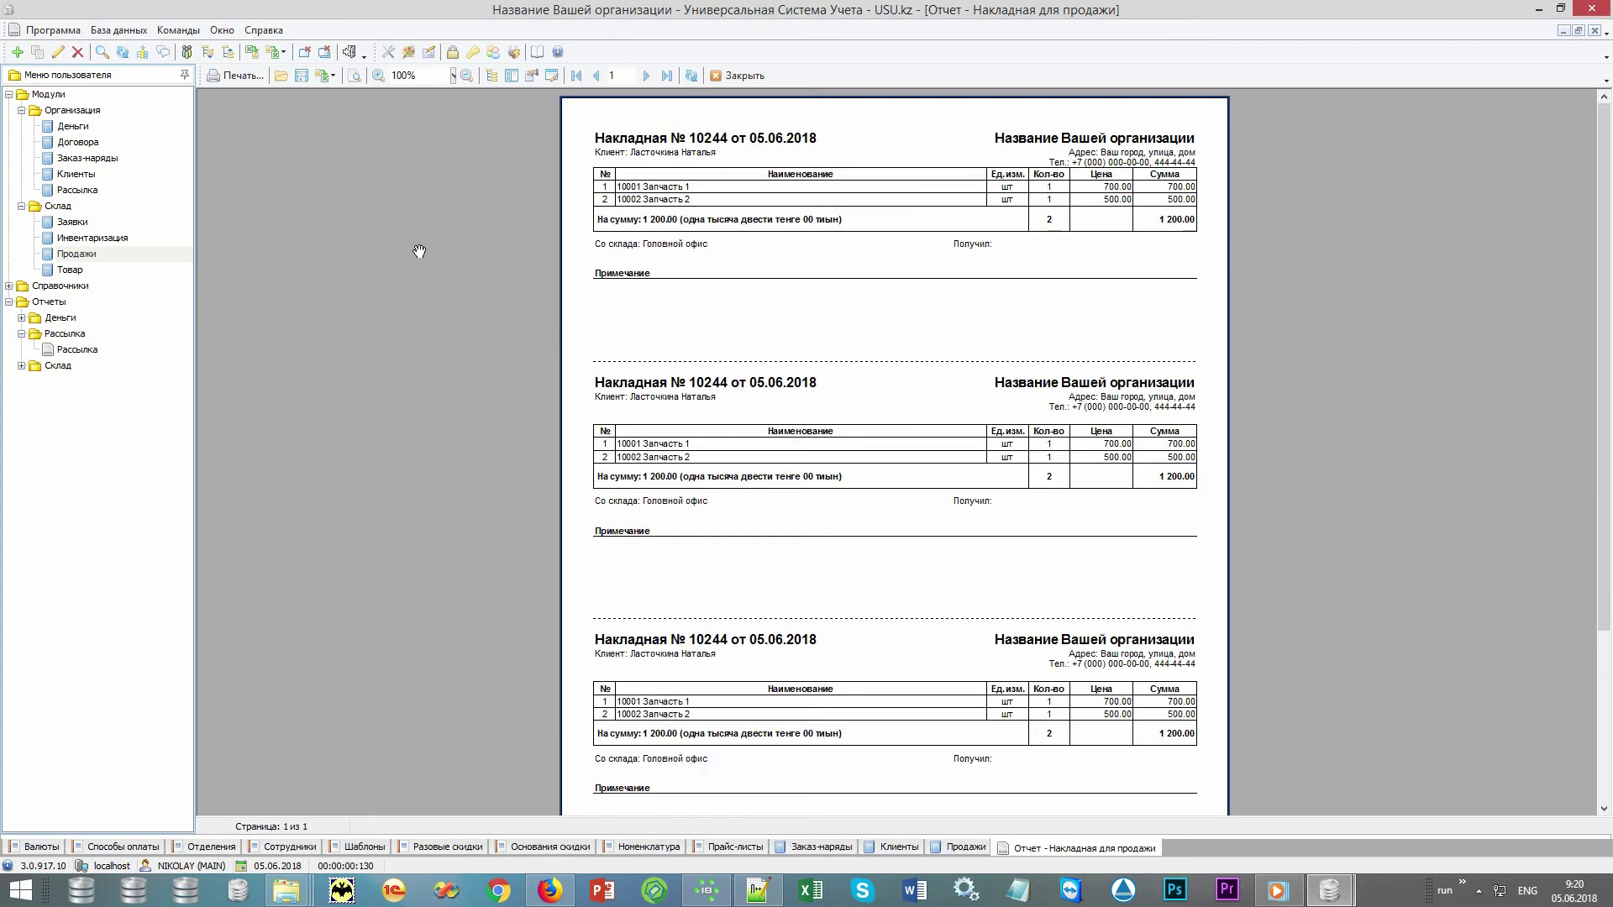
pyautogui.press('Escape')
# Preview the Чек receipt for sale 10244, then close it
pyautogui.click(227, 75)
pyautogui.click(243, 98)
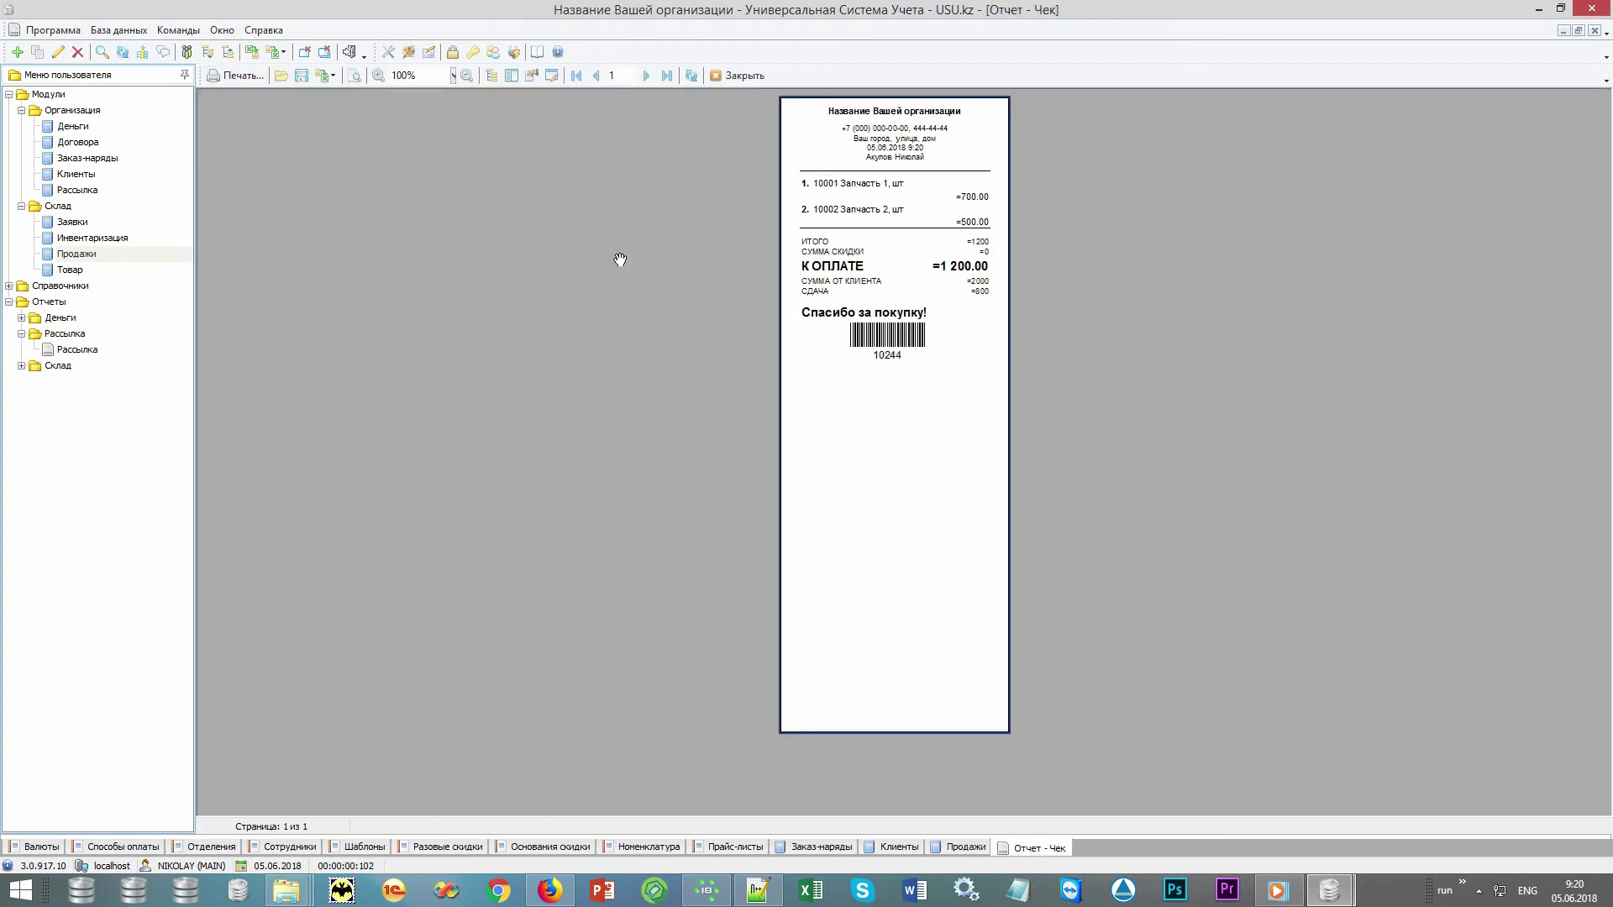
pyautogui.scroll(3, 620, 260)
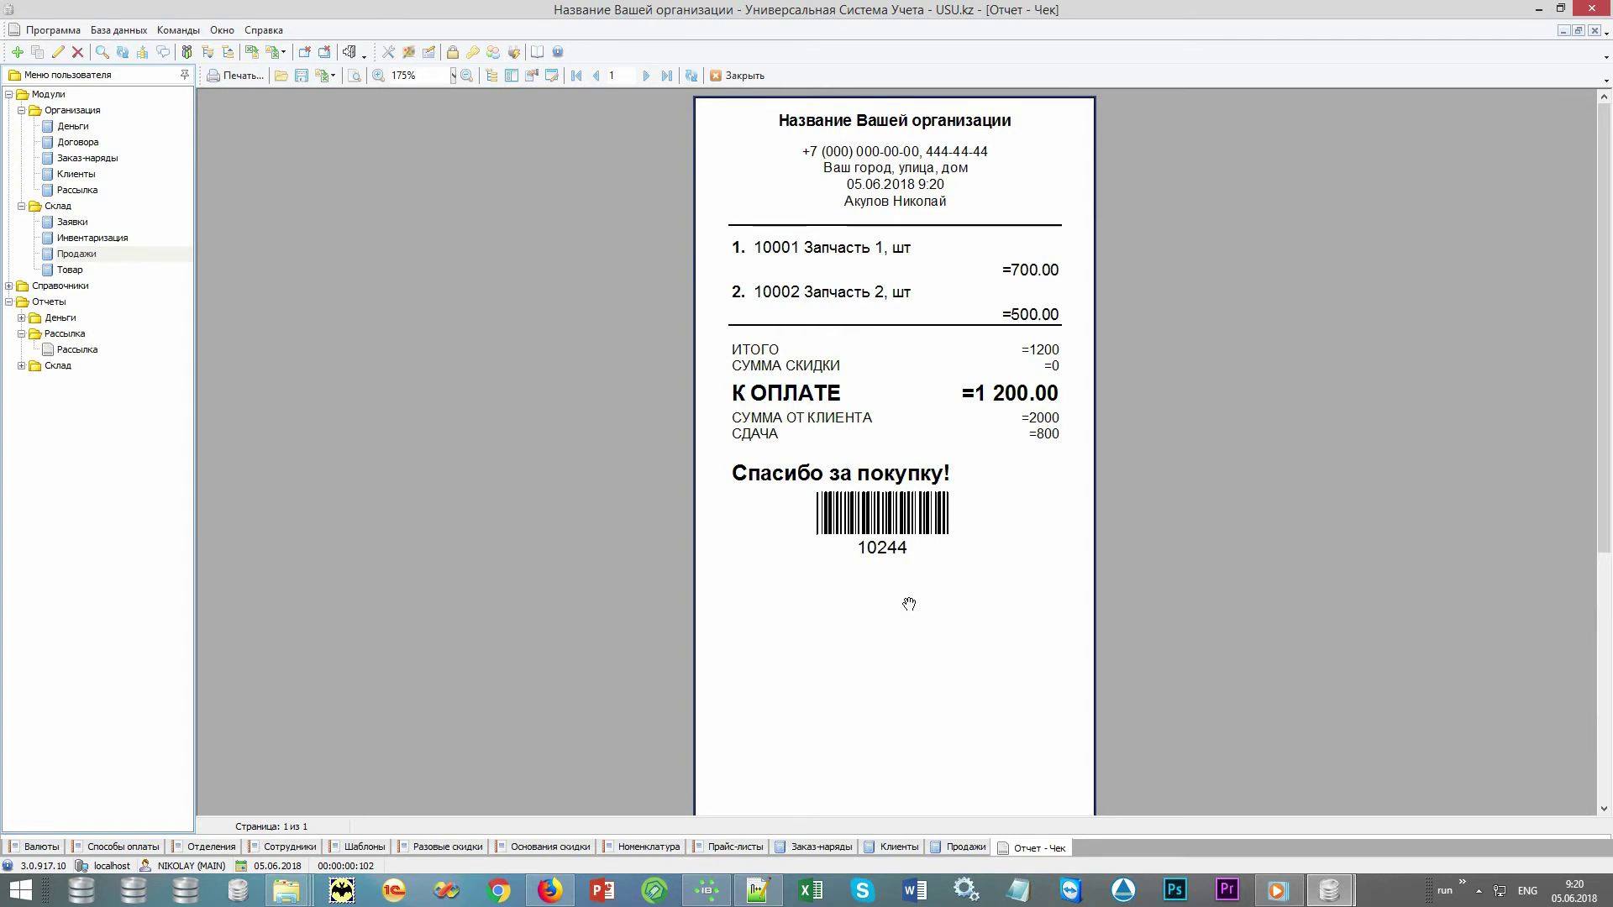
pyautogui.click(737, 75)
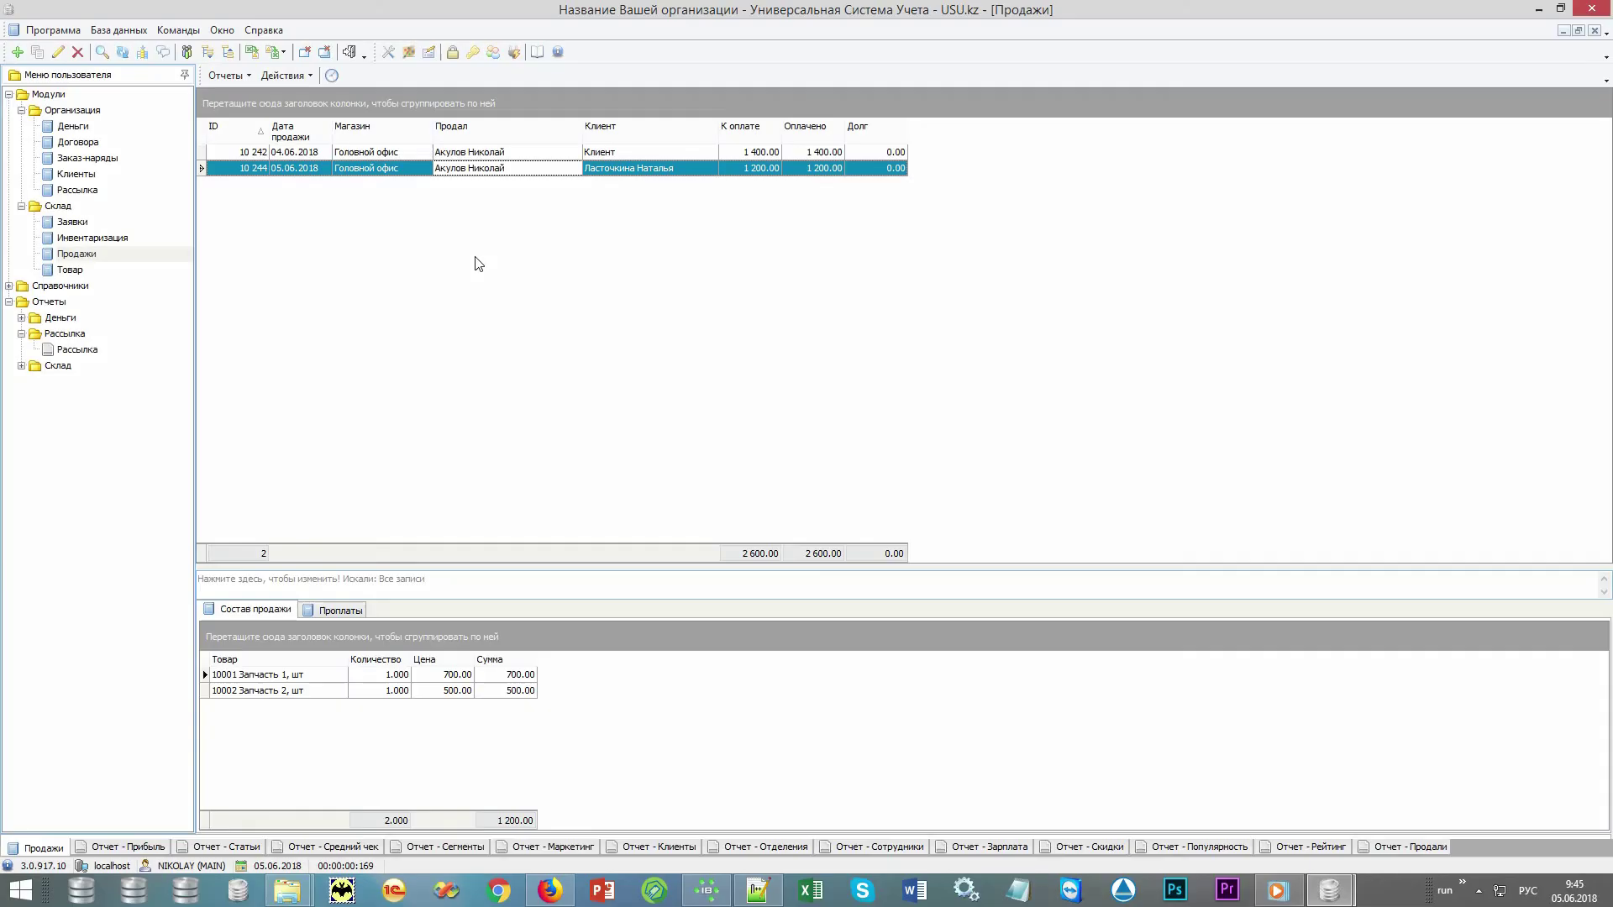
# Show the 2018 Прибыль report: income 28 900.00, expenses 21 000.00, with monthly charts
pyautogui.click(9, 94)
pyautogui.click(21, 190)
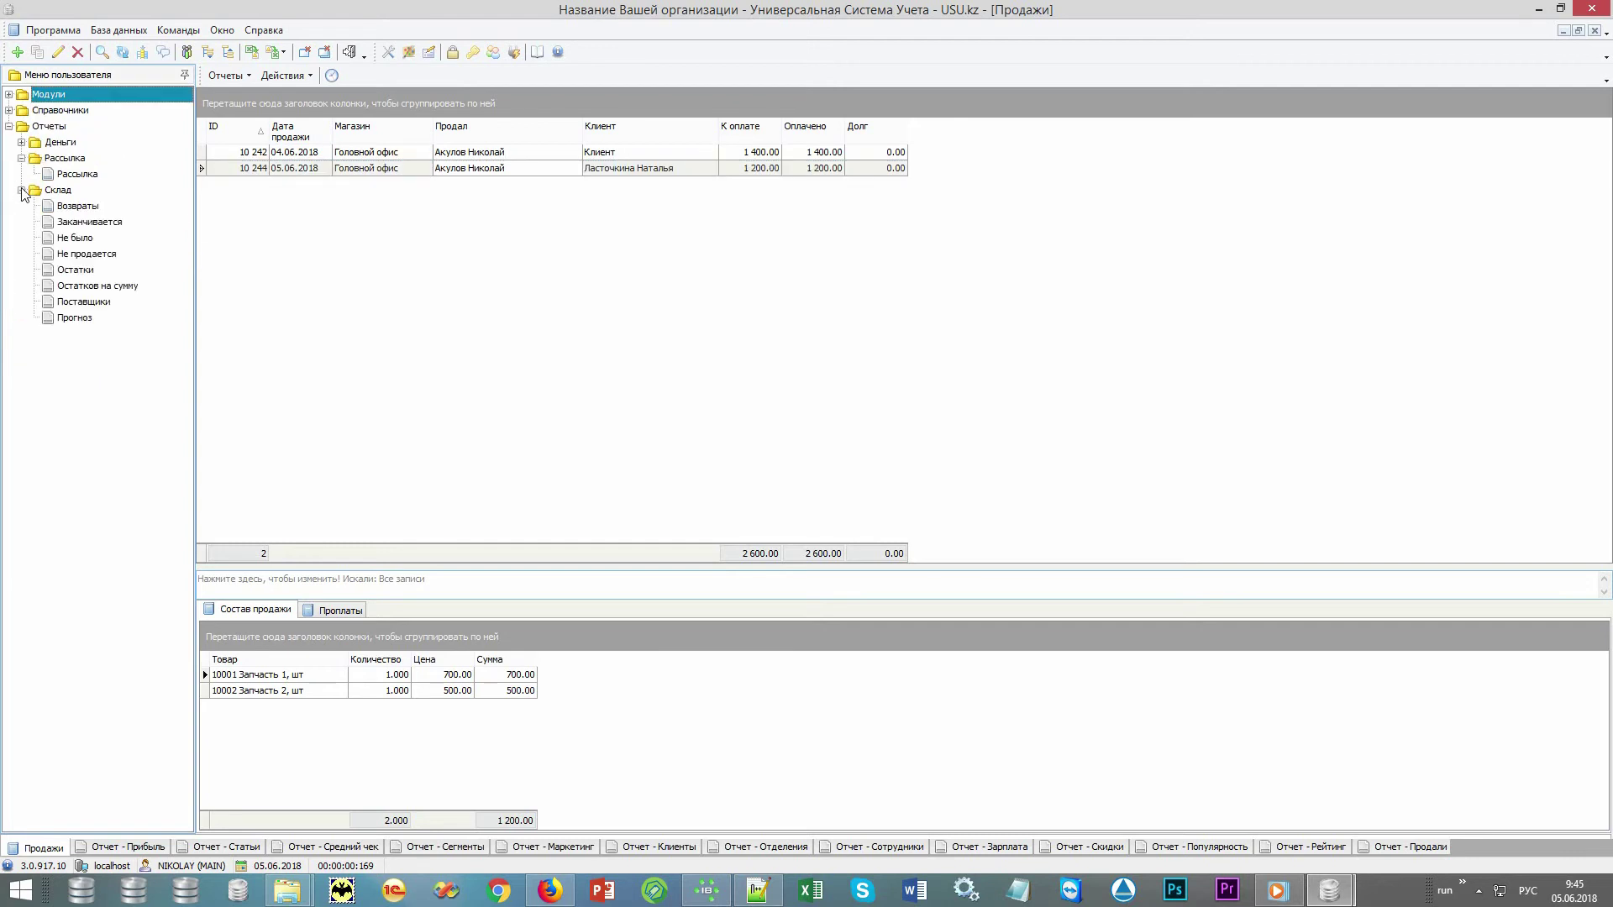
pyautogui.click(21, 142)
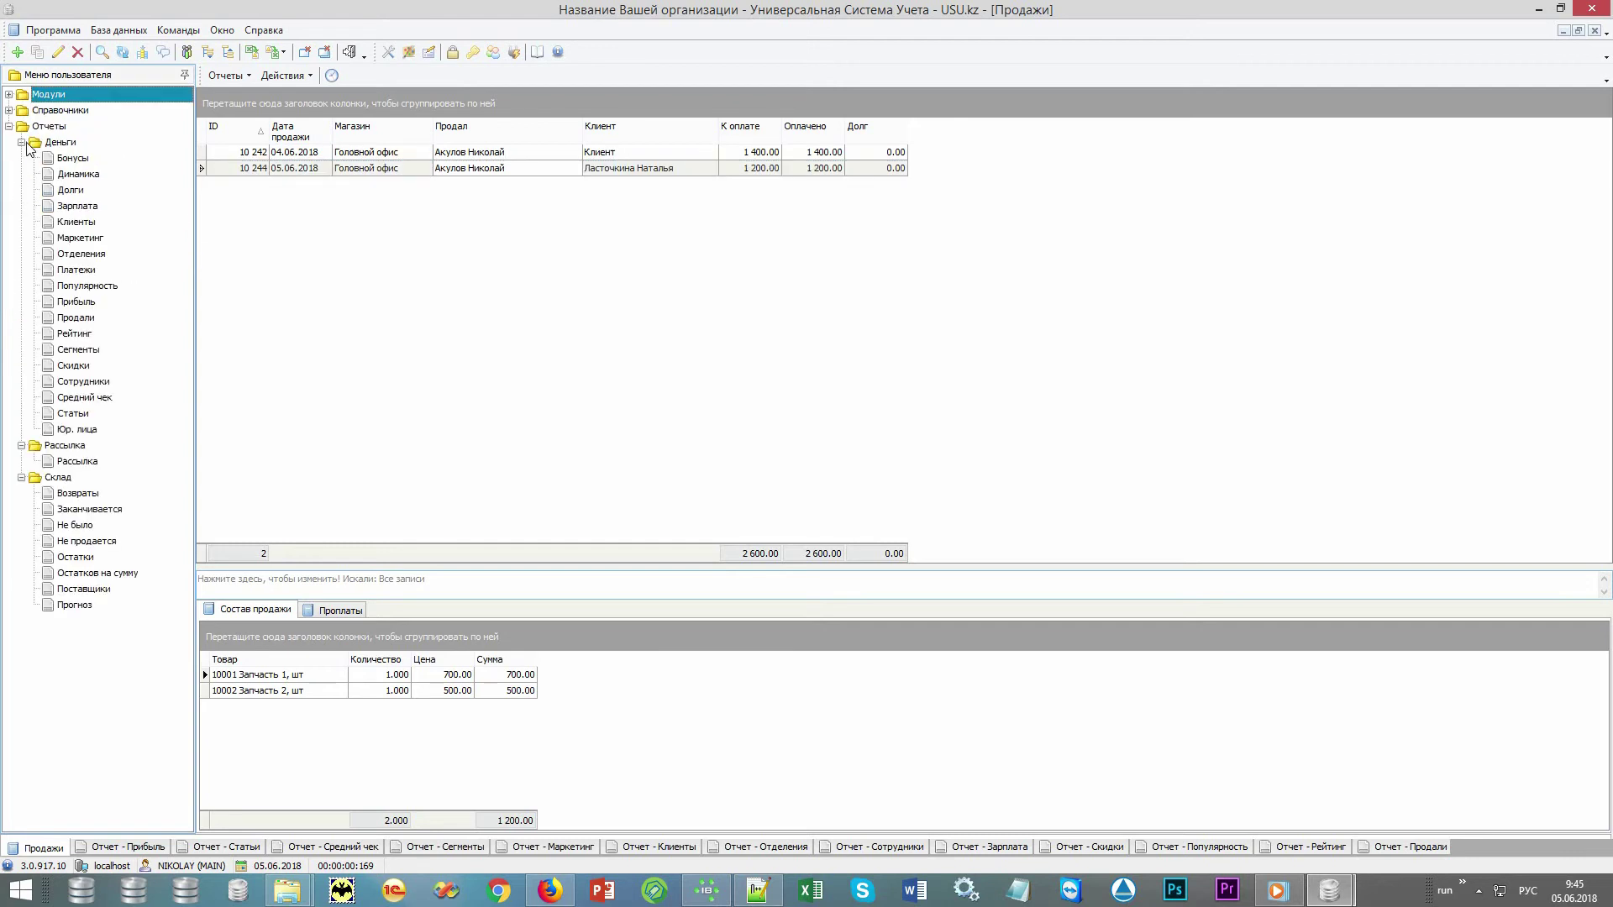
pyautogui.click(123, 127)
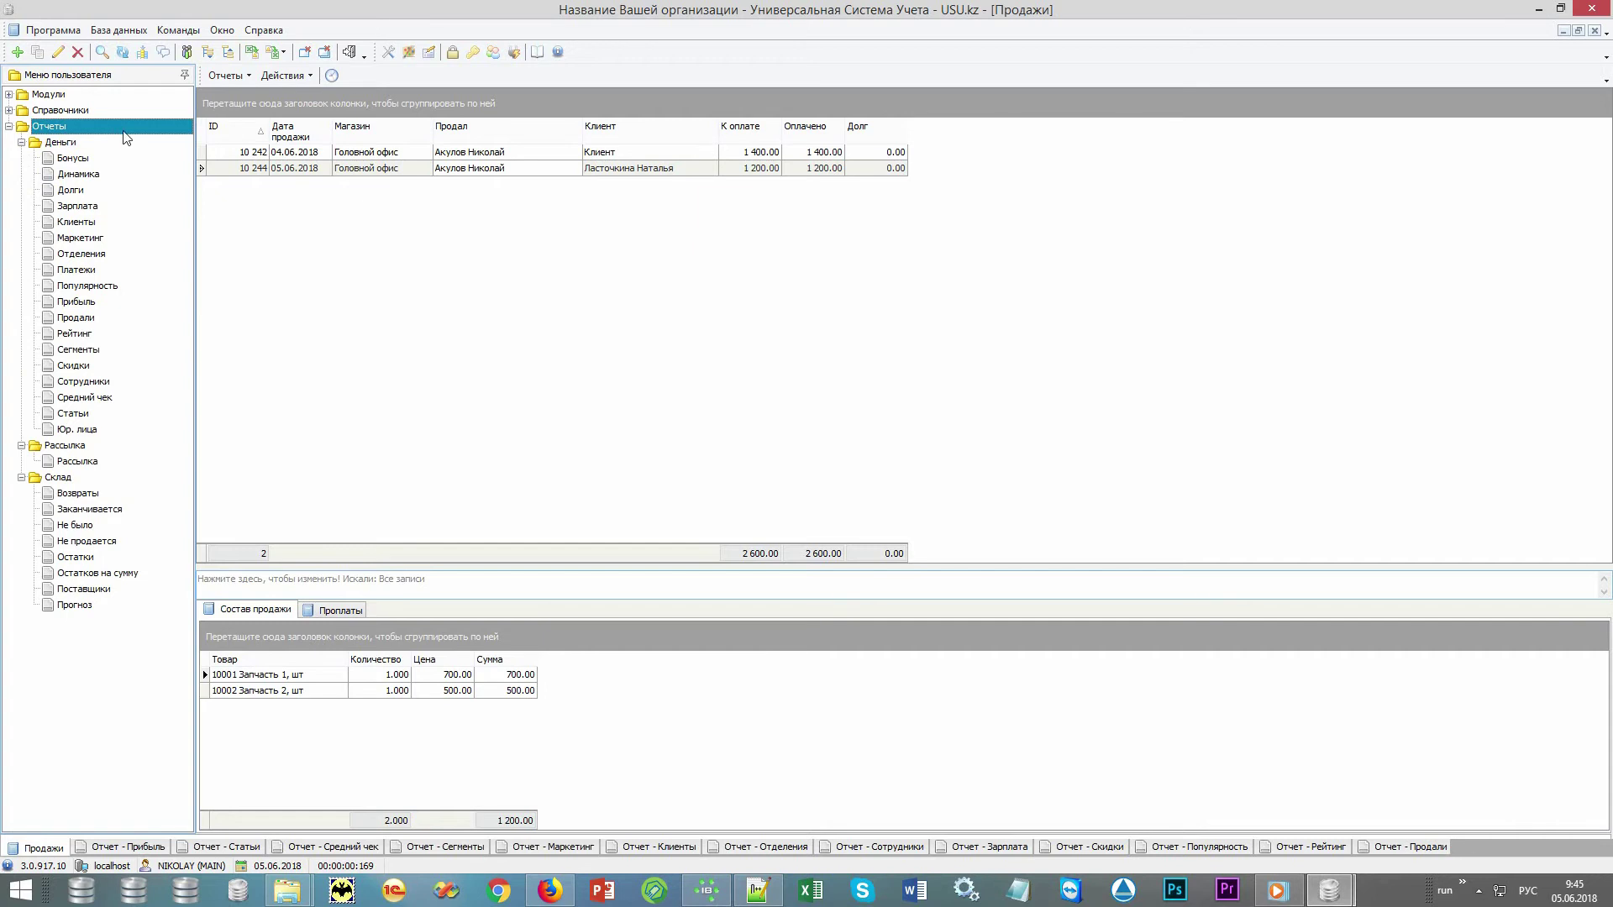
pyautogui.click(140, 848)
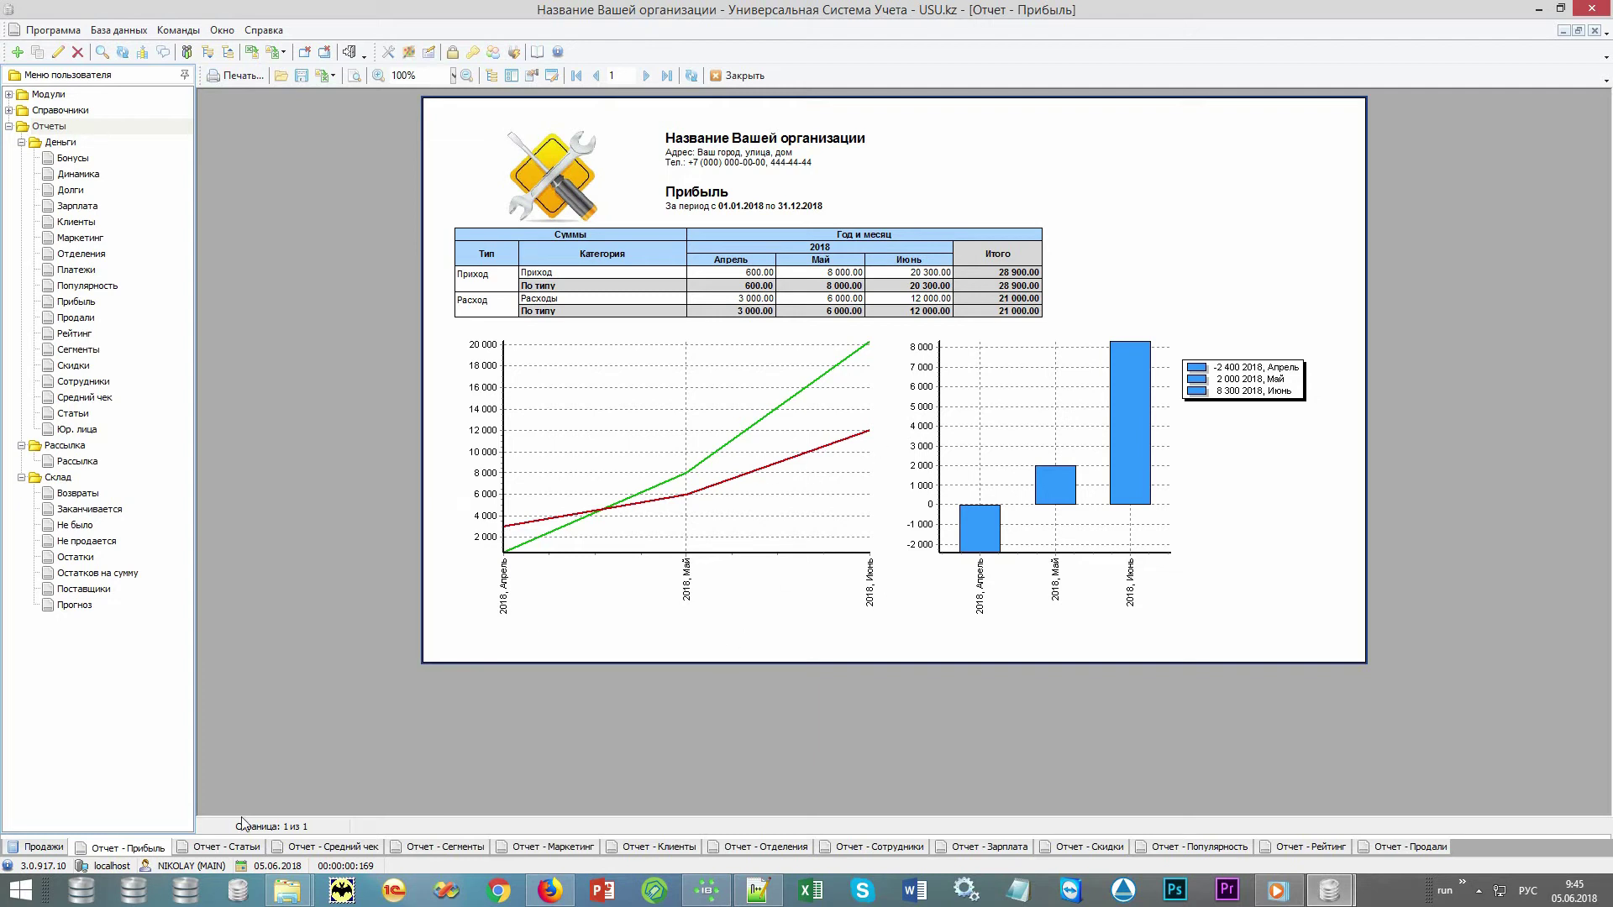
# Show the Отчет - Статьи report splitting income and expenses by item for Q2 2018
pyautogui.click(222, 848)
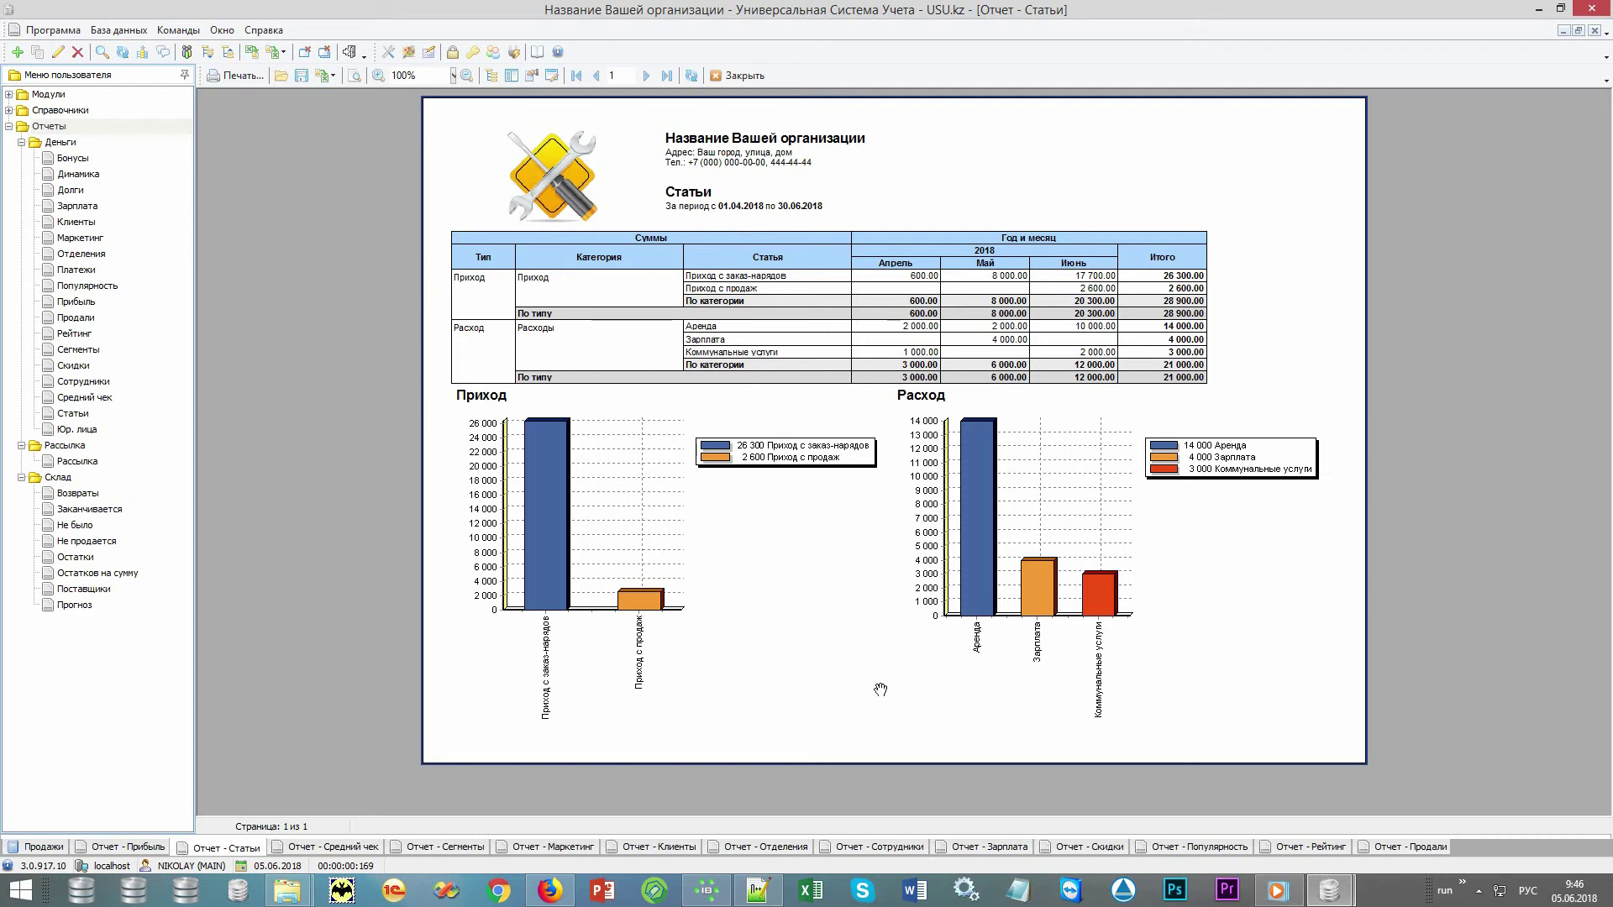
# Show the Отчет - Средний чек report with its 1 447.50 average check
pyautogui.click(81, 127)
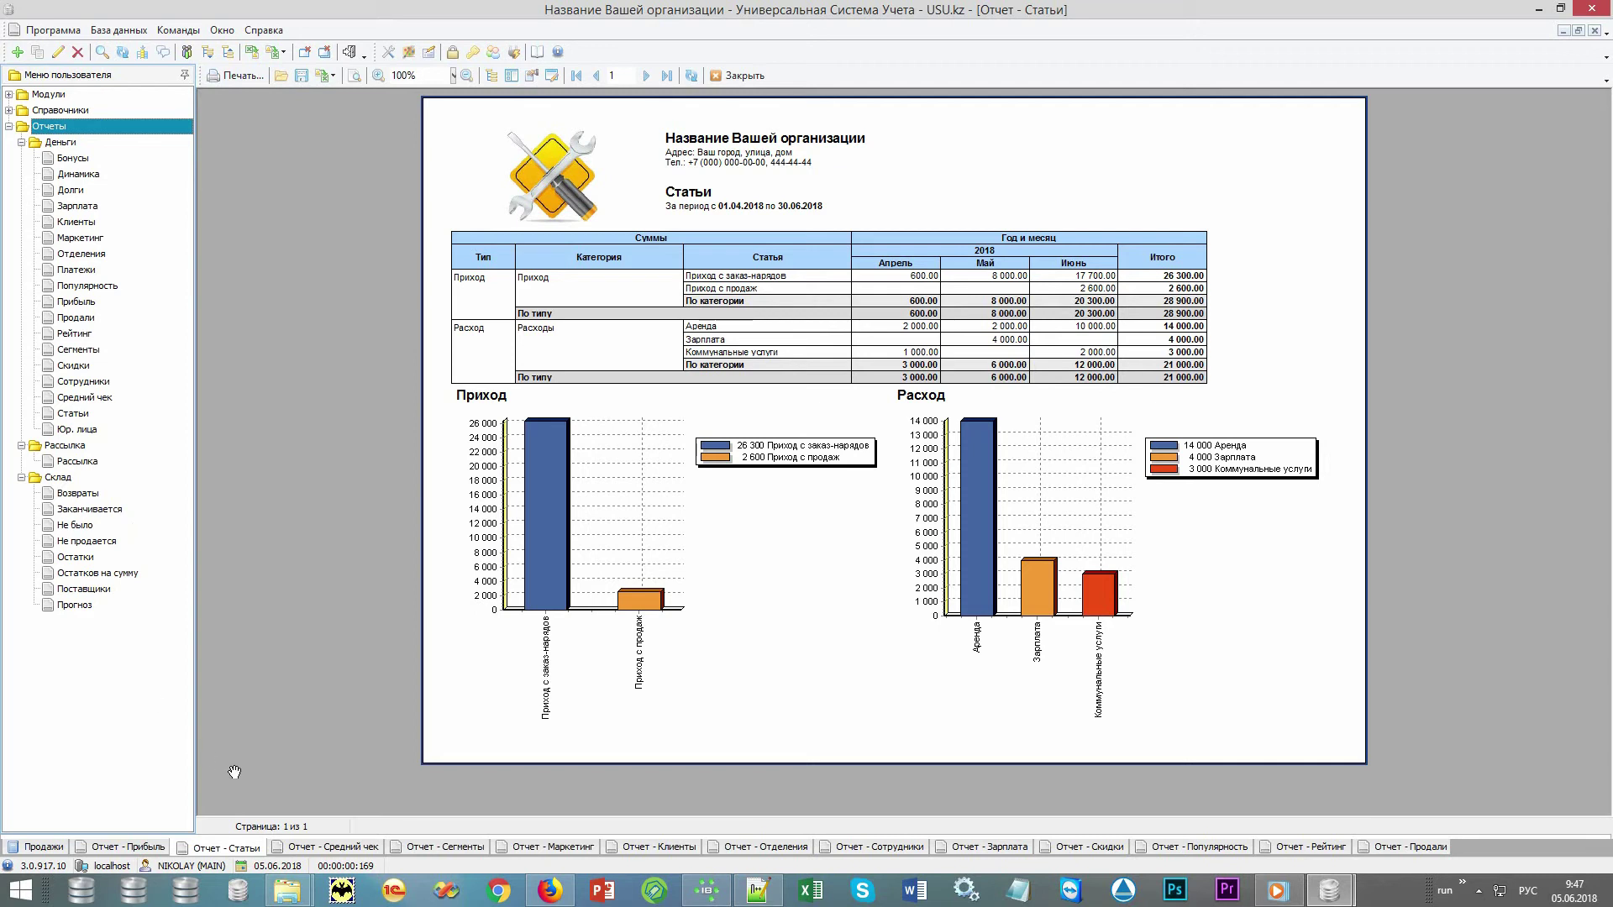
pyautogui.click(327, 848)
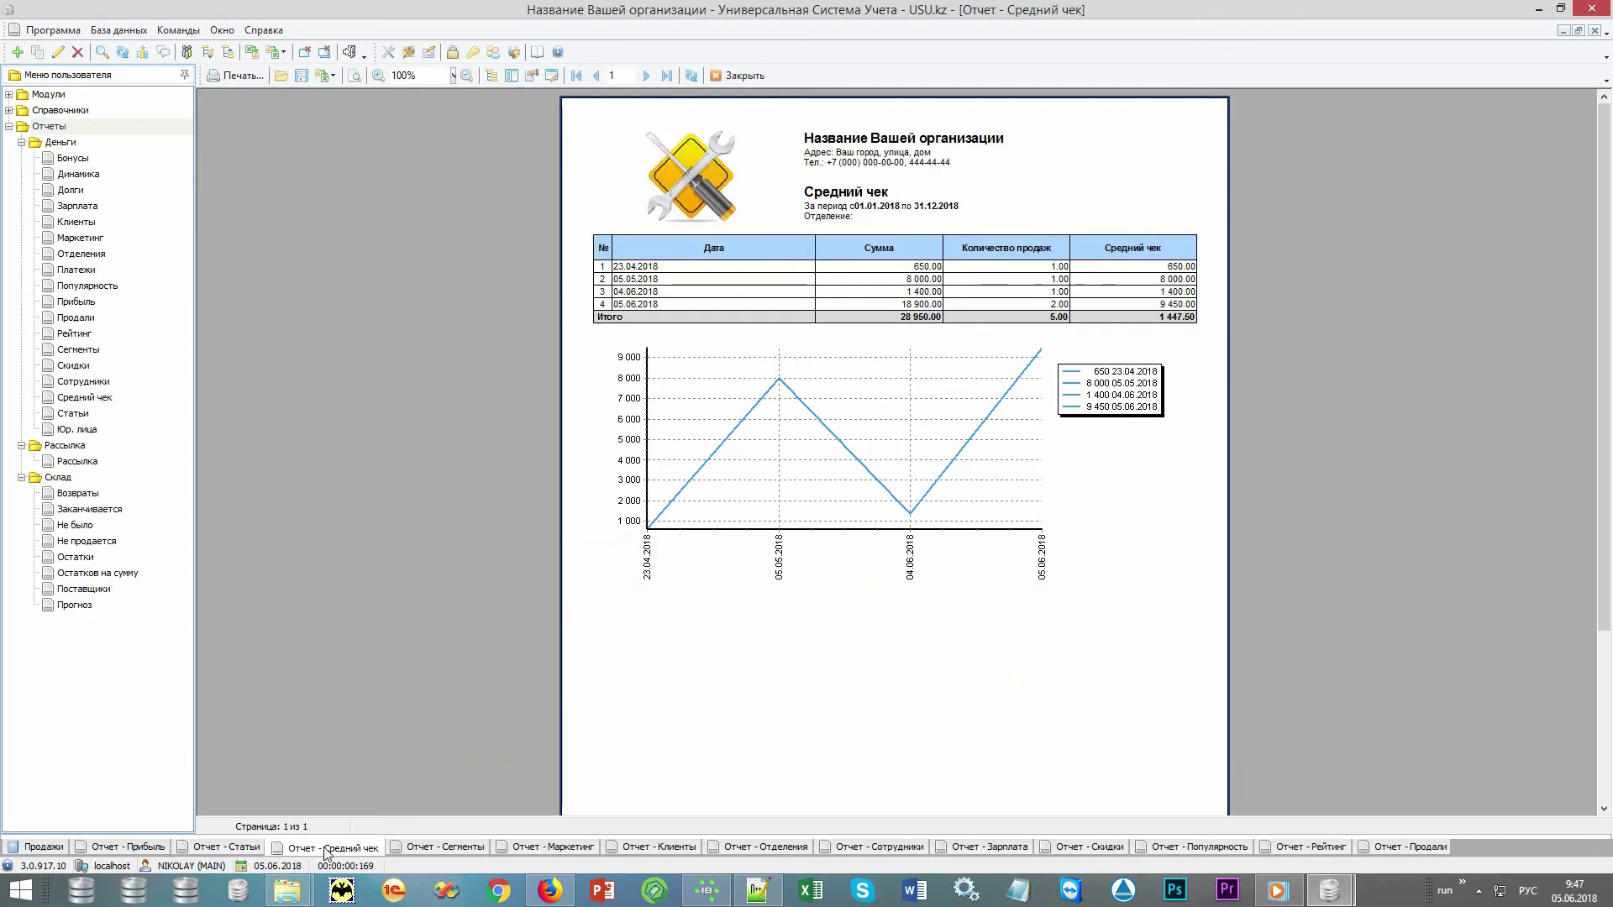